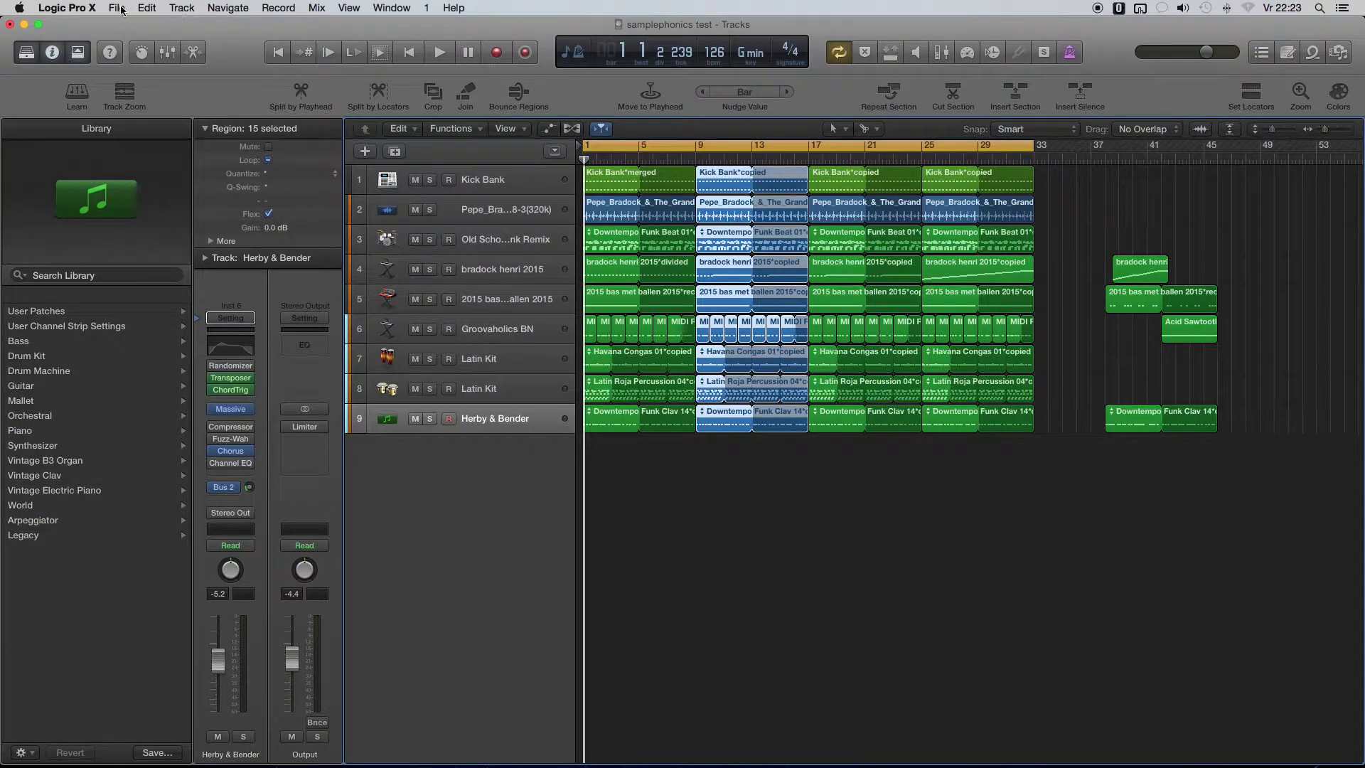
# - Save the project under the new name "Arangement Deep Burnt by HvonS" as a package in the Logic folder
pyautogui.click(122, 10)
pyautogui.click(131, 128)
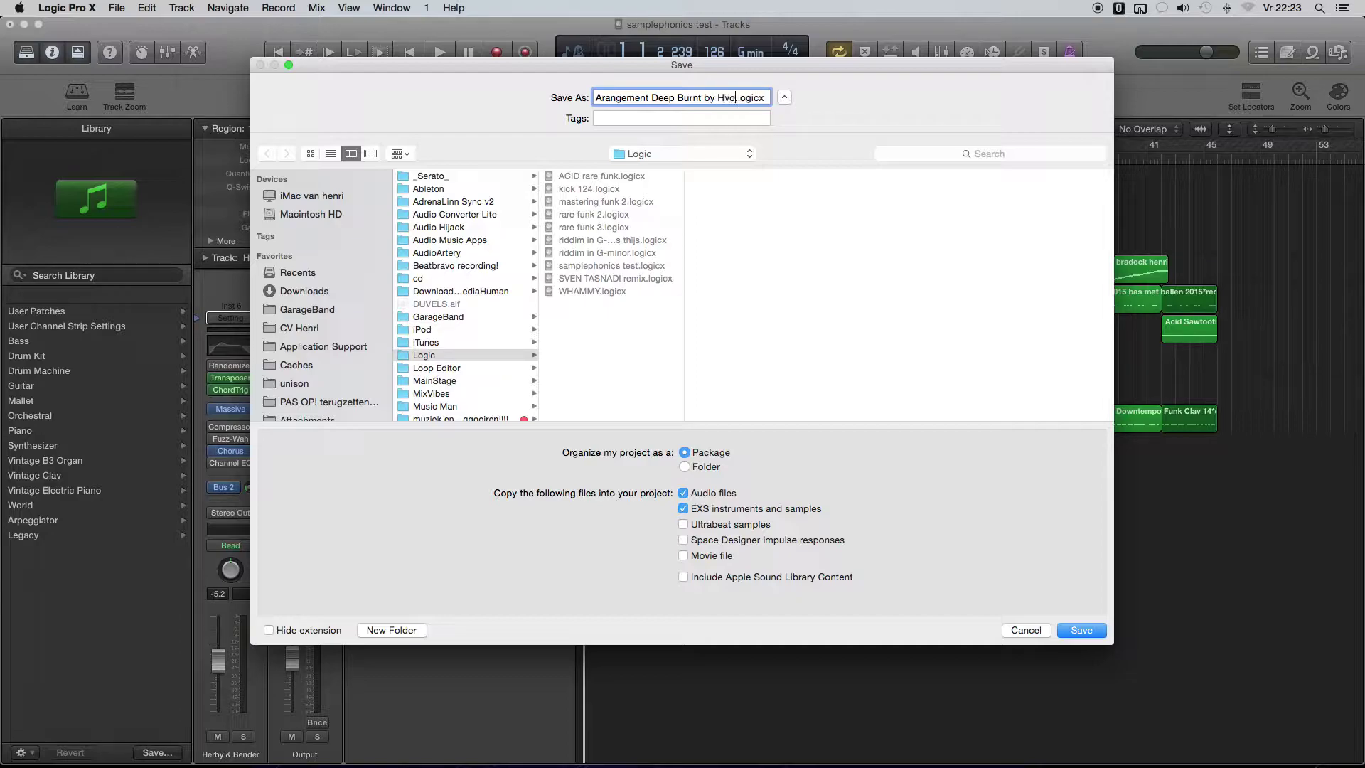
pyautogui.press('Return')
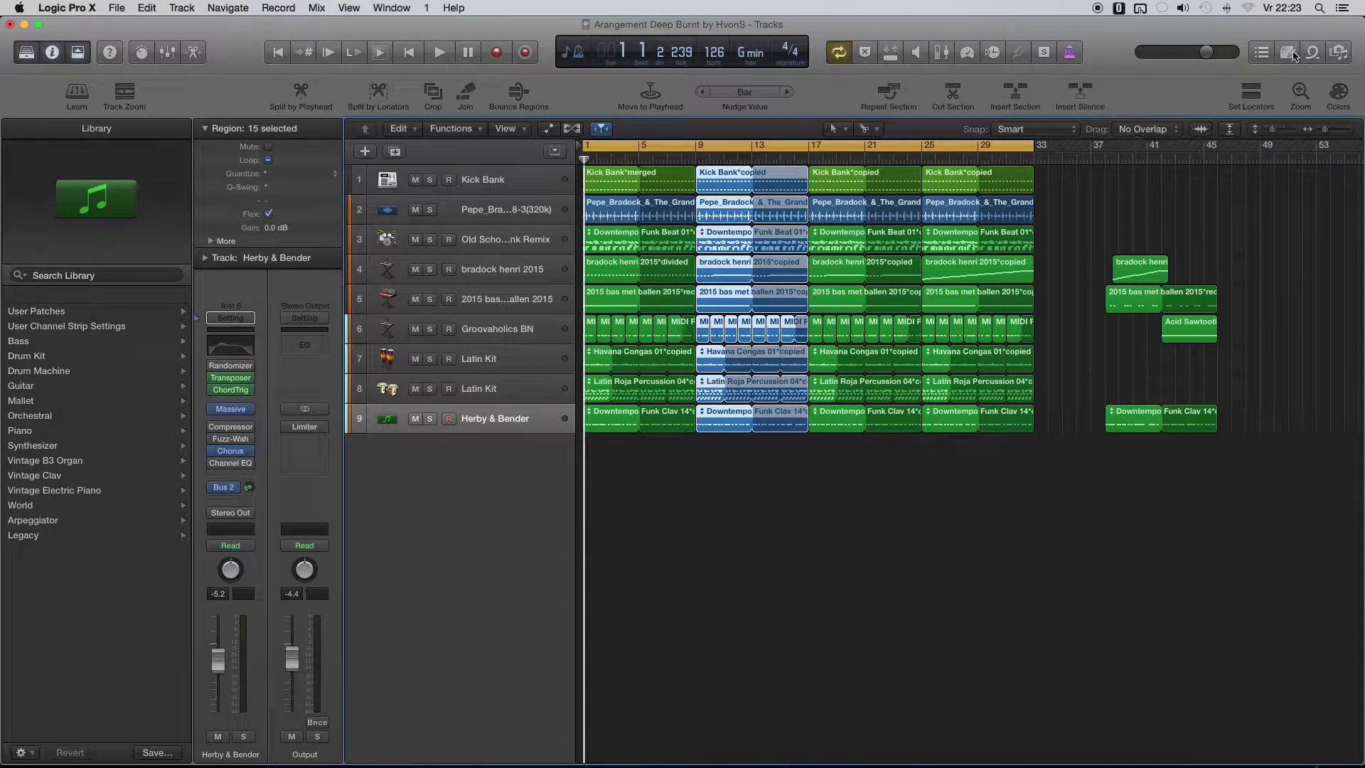
# - Show the file browser and go to the Audio folder inside Bibliotheek on Macintosh HD
pyautogui.click(1334, 56)
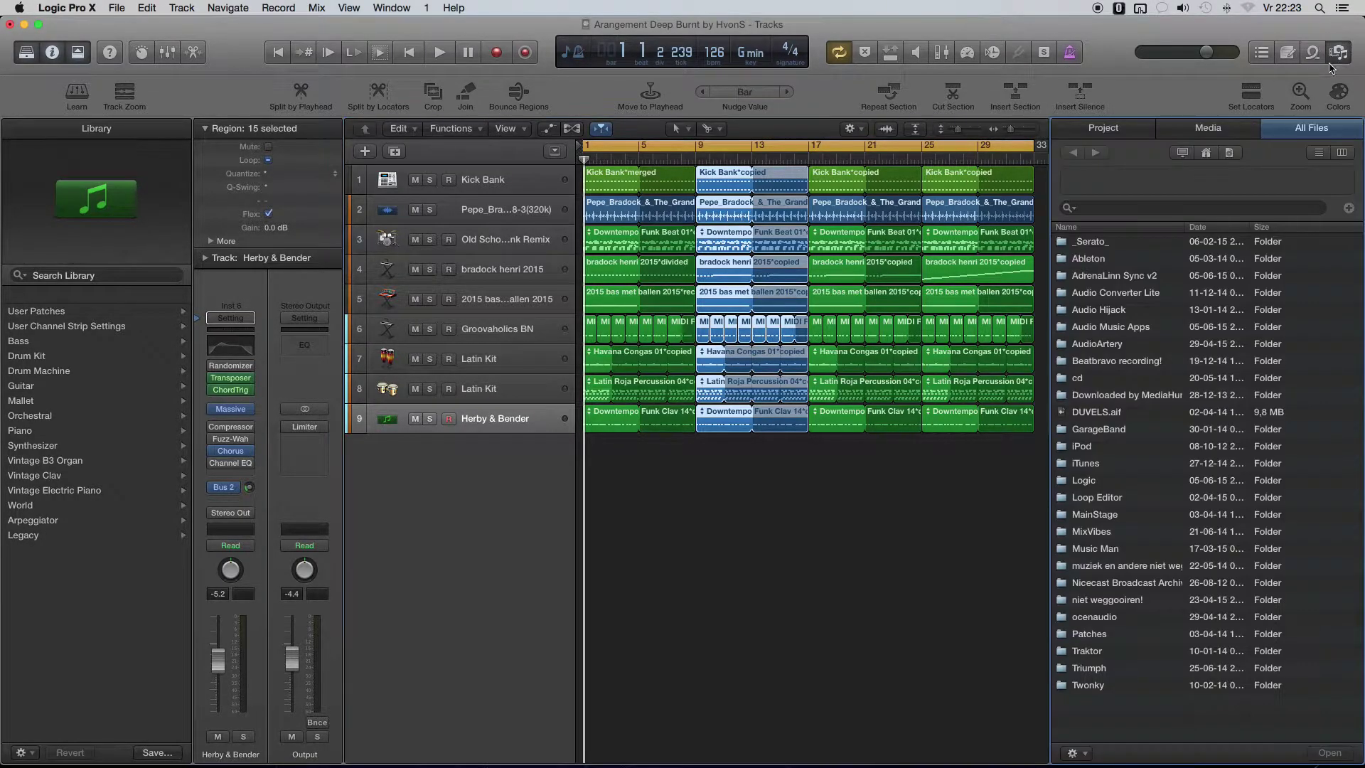
pyautogui.click(1183, 153)
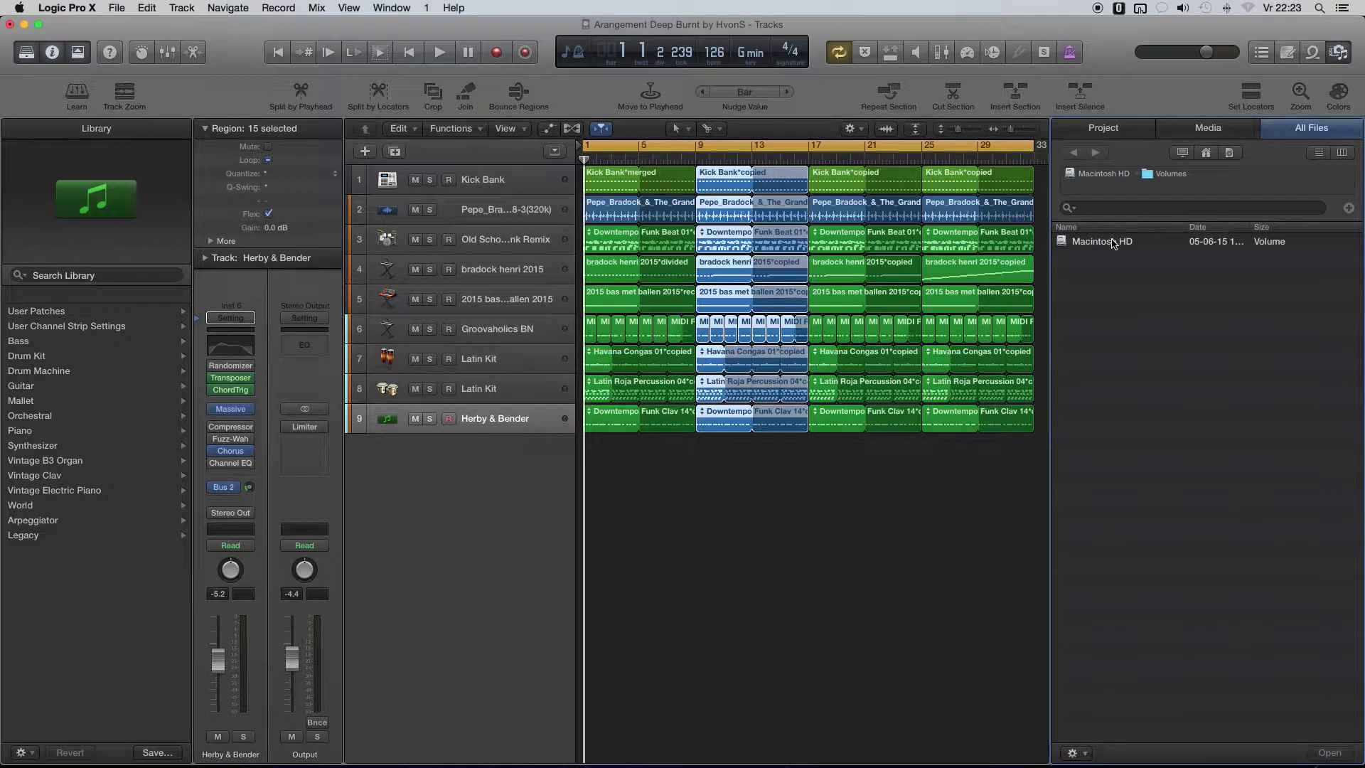
pyautogui.doubleClick(1112, 243)
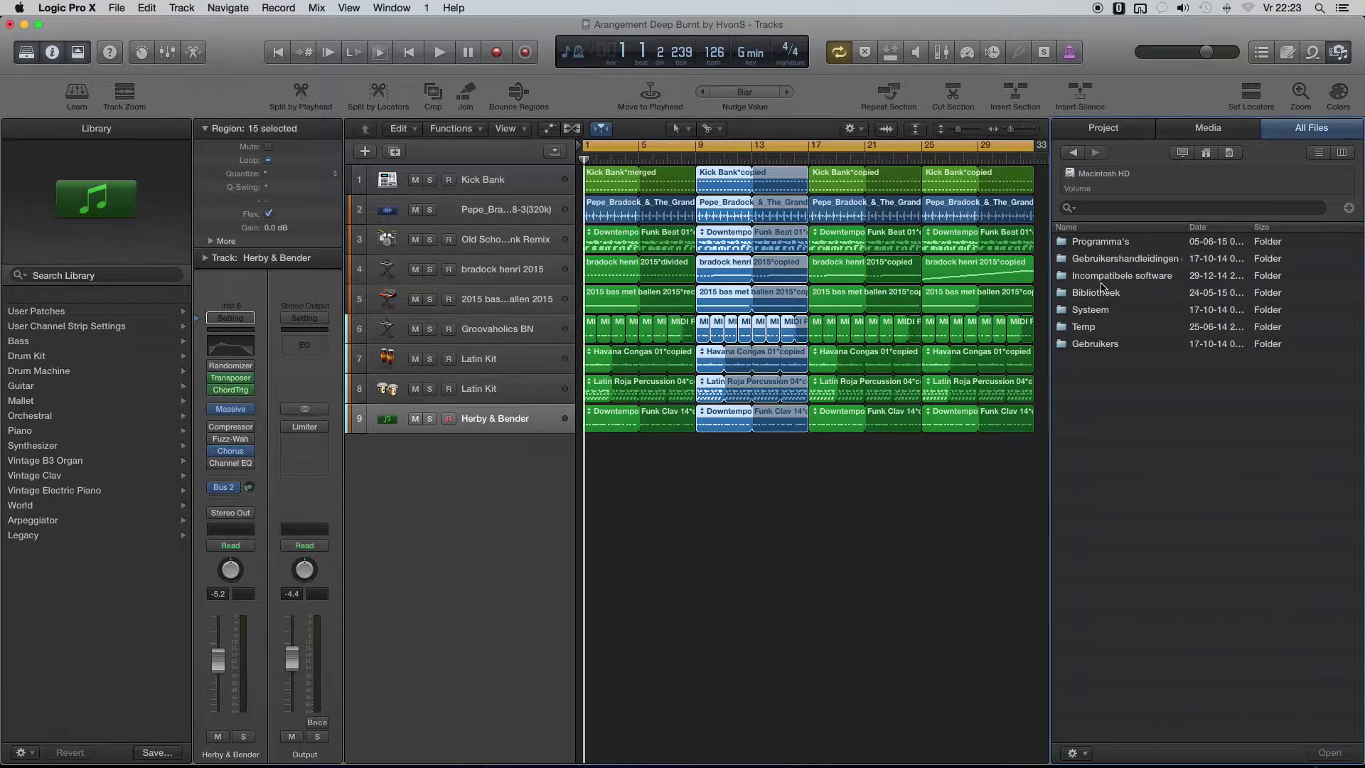
pyautogui.doubleClick(1100, 292)
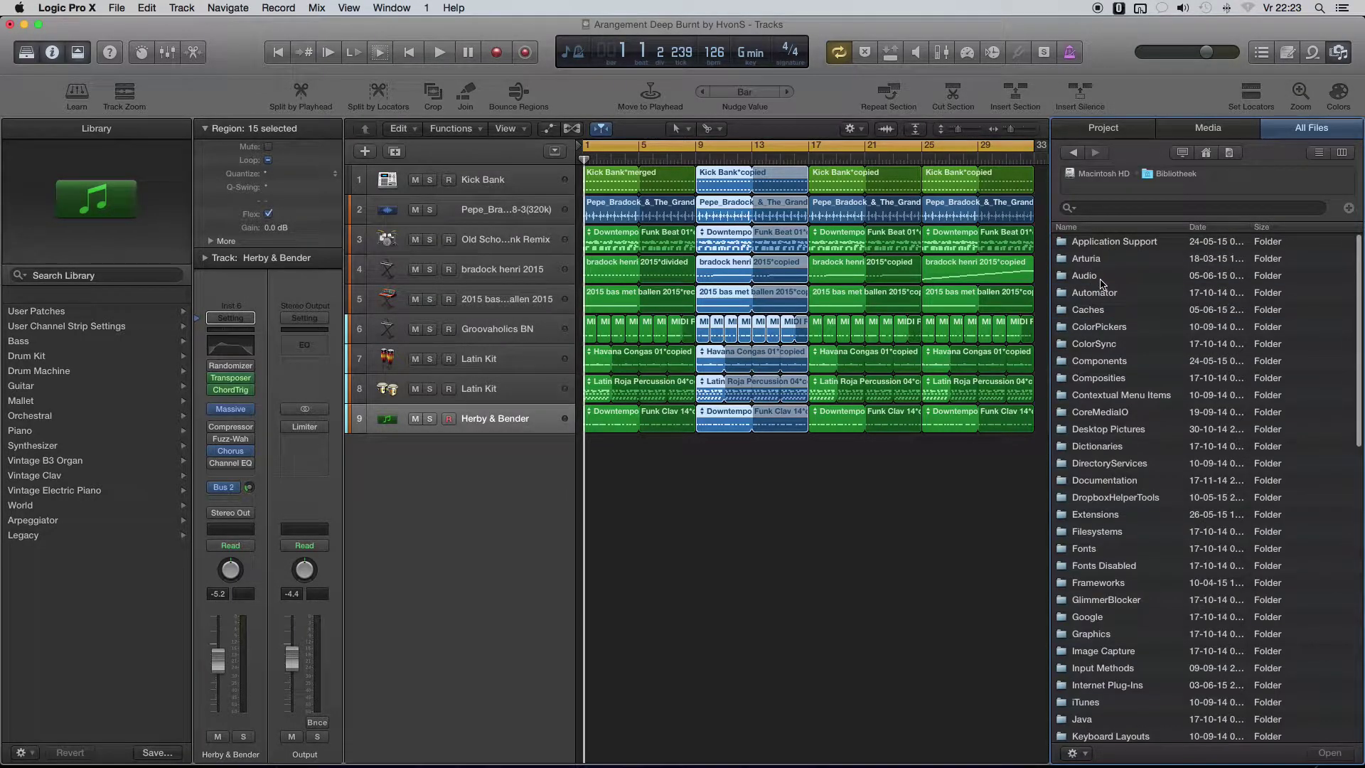
pyautogui.doubleClick(1102, 279)
# - Search the Audio folder for "burnt" and place the Pepe Bradock recording on a new track below Herby & Bender at bar 1
pyautogui.click(1108, 208)
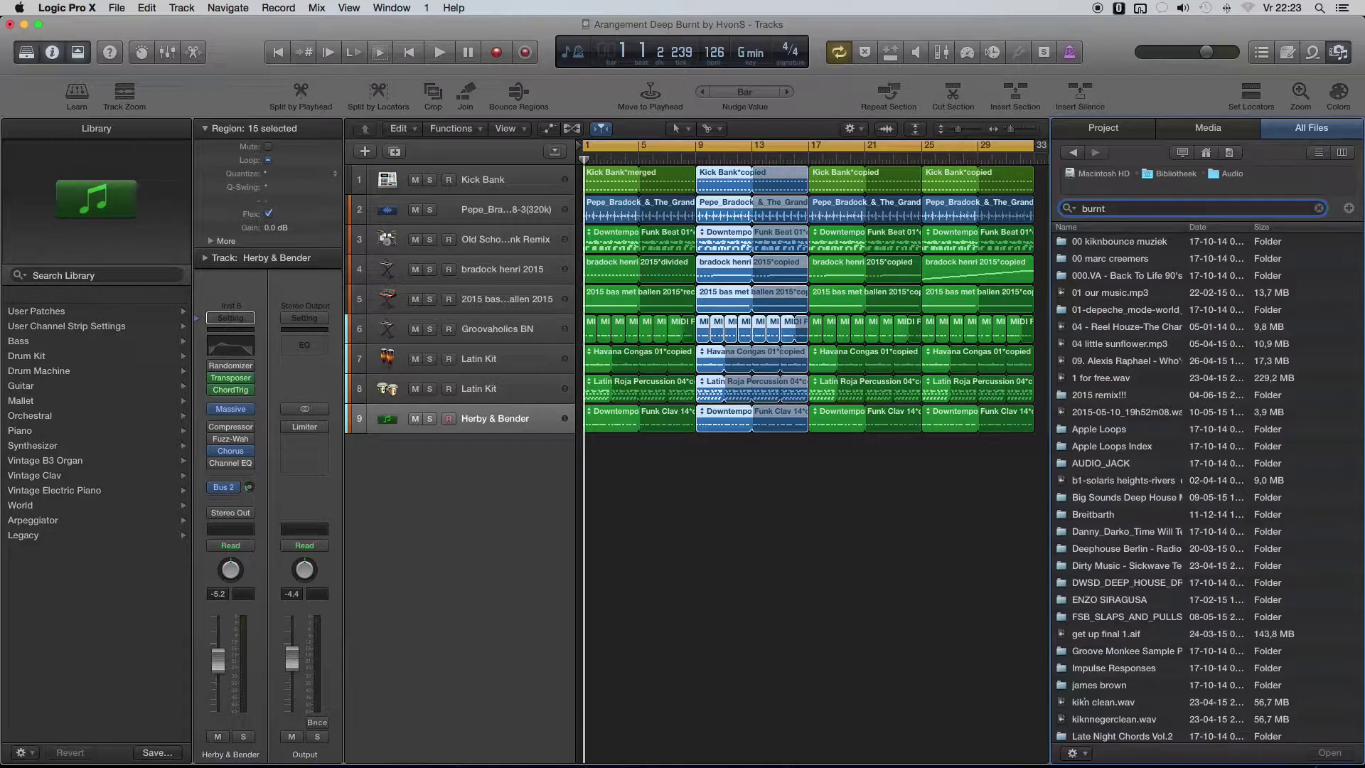
pyautogui.press('Return')
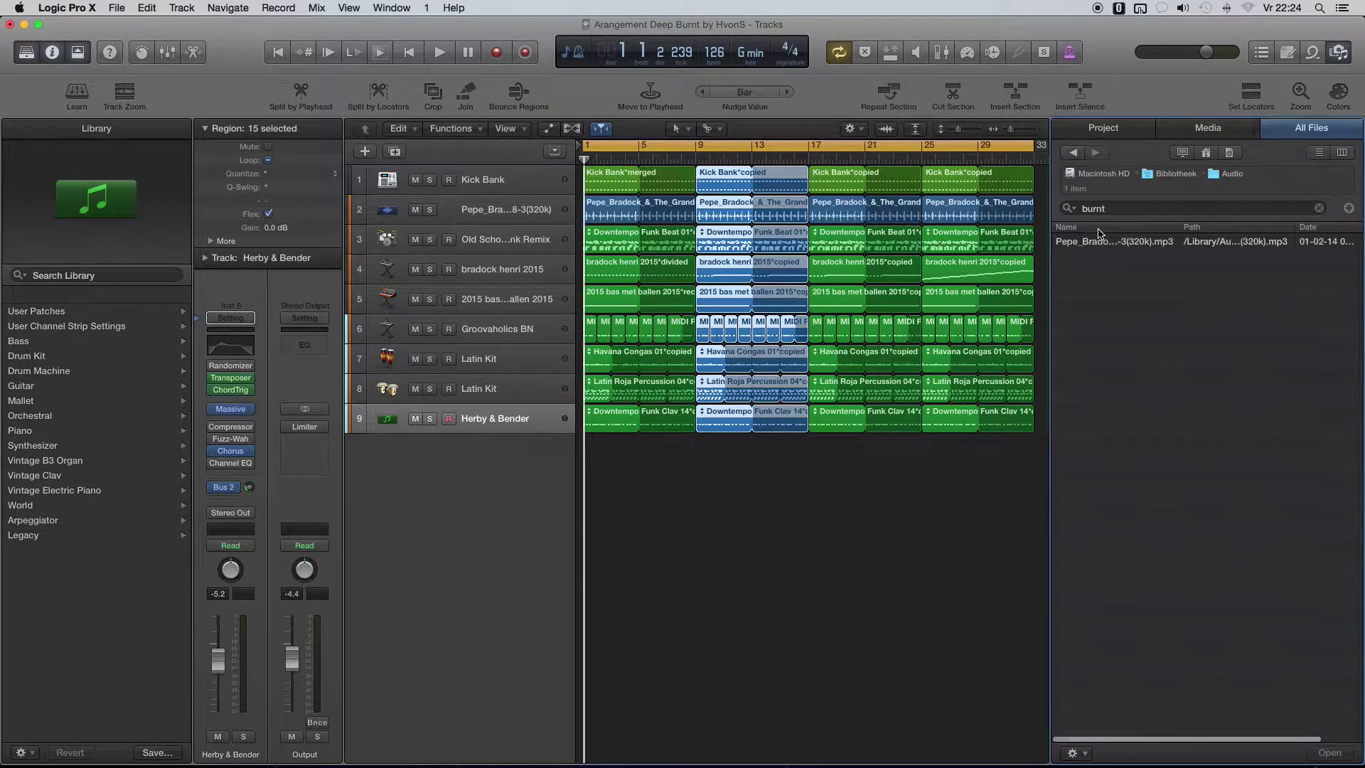
pyautogui.click(1102, 243)
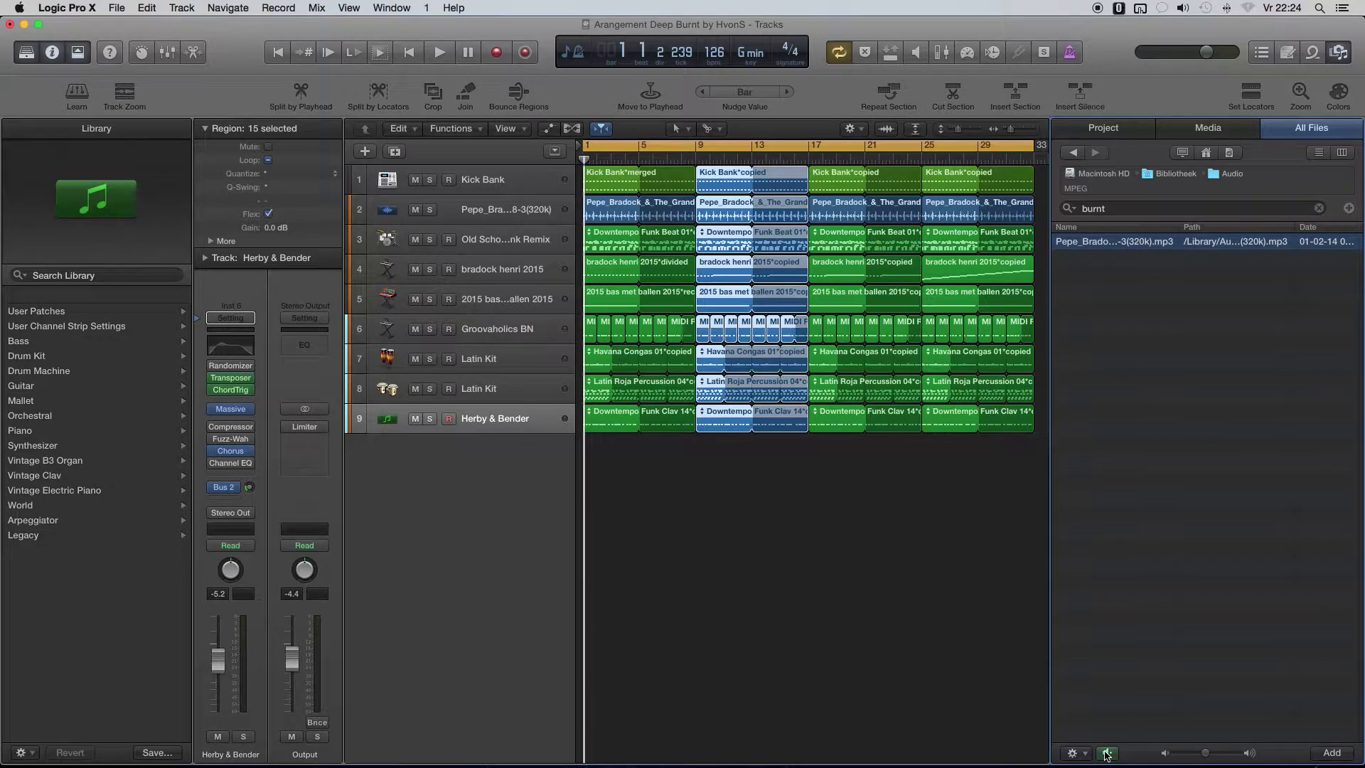
pyautogui.moveTo(1104, 247); pyautogui.dragTo(593, 453)
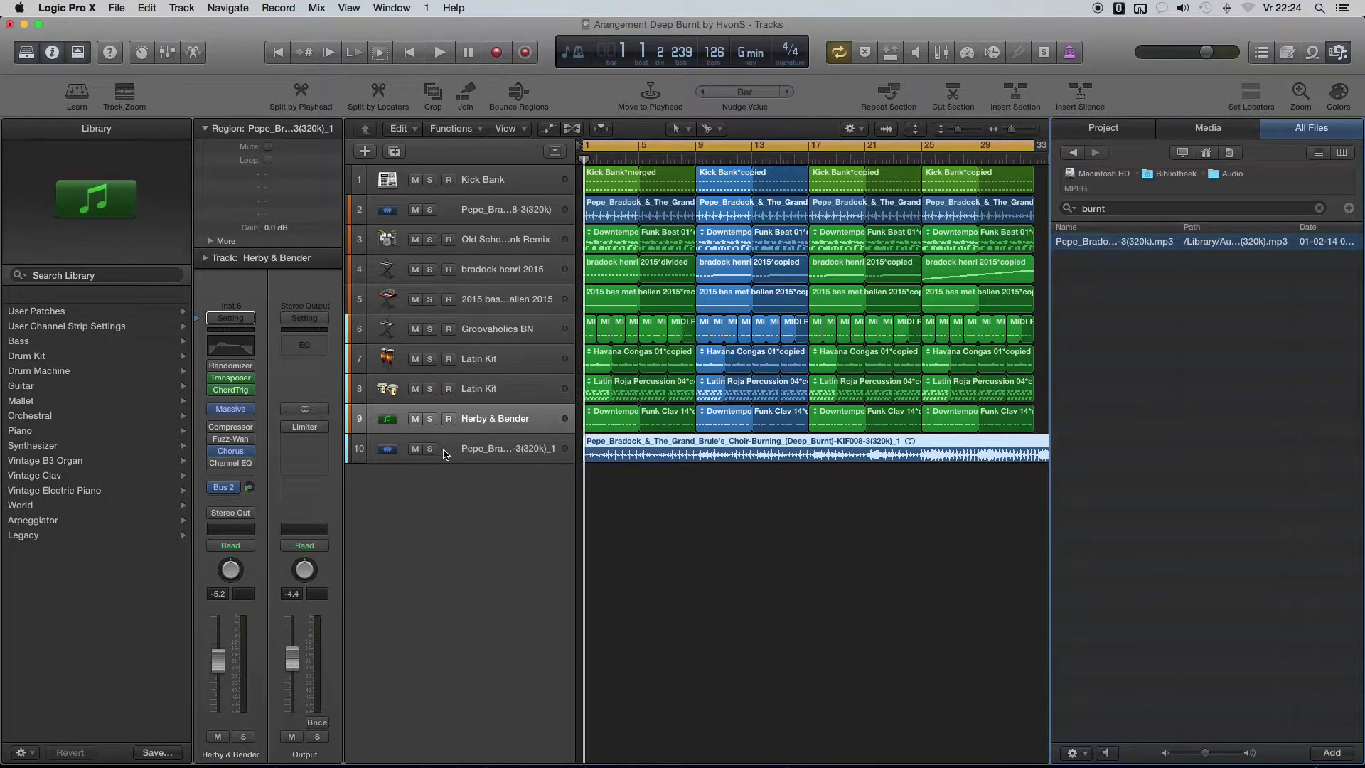
# - Solo and play the new Pepe Bradock track, setting its fader to -5.4 dB and the output fader to -5.3 dB
pyautogui.click(430, 449)
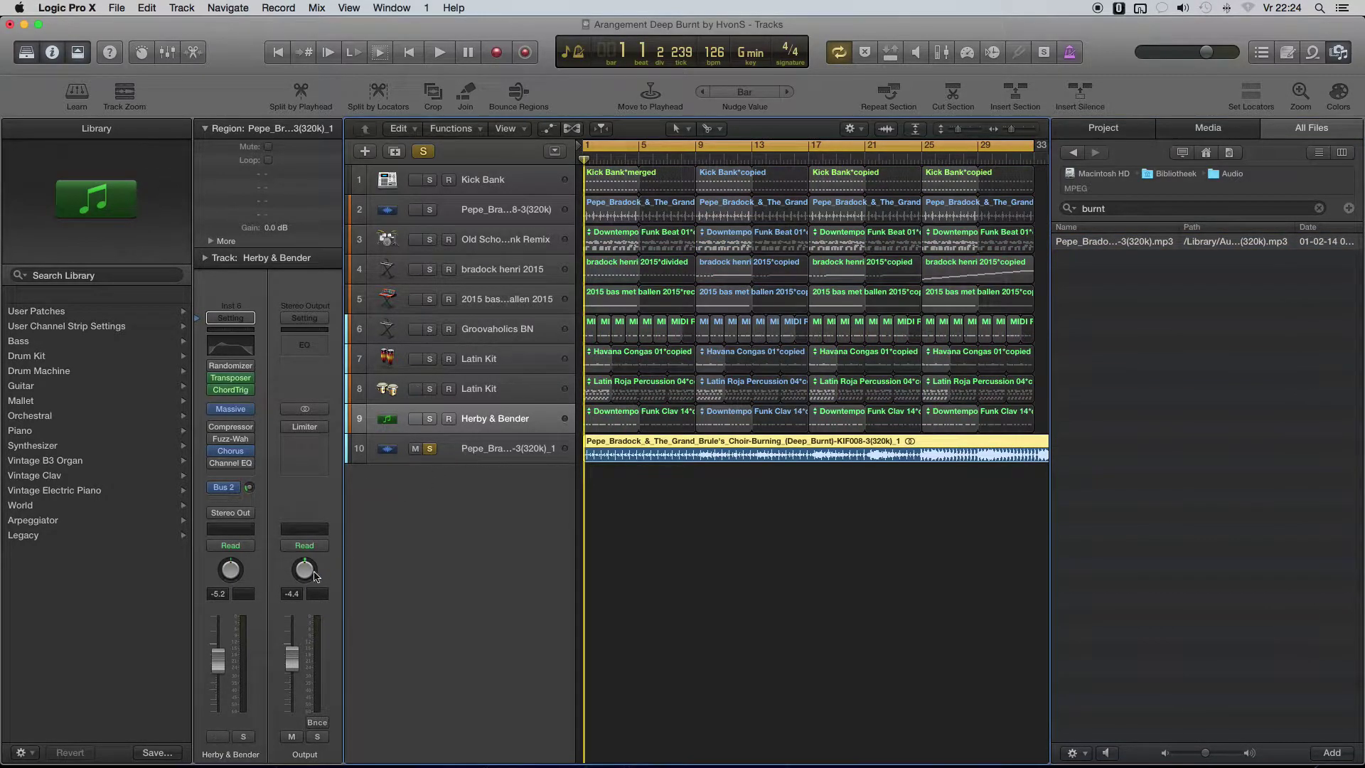
pyautogui.click(489, 454)
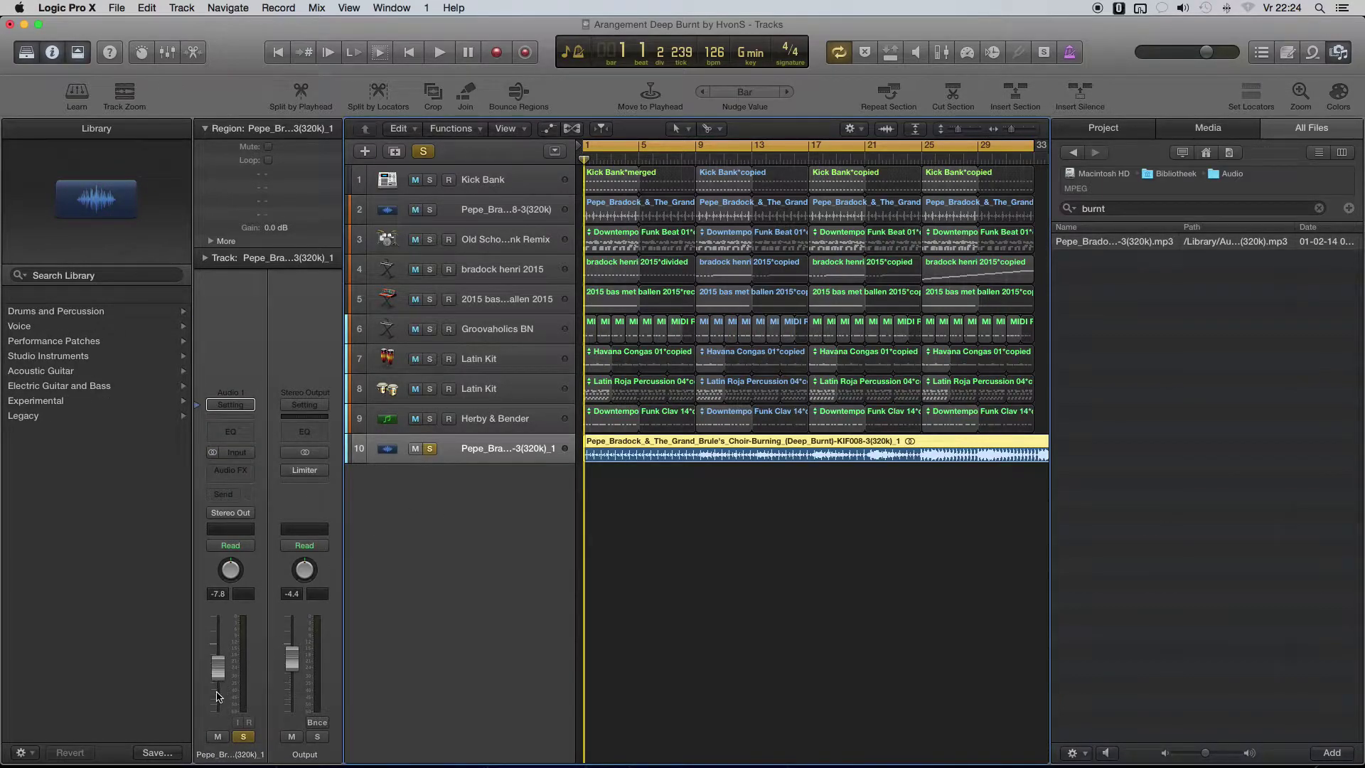
pyautogui.press('space')
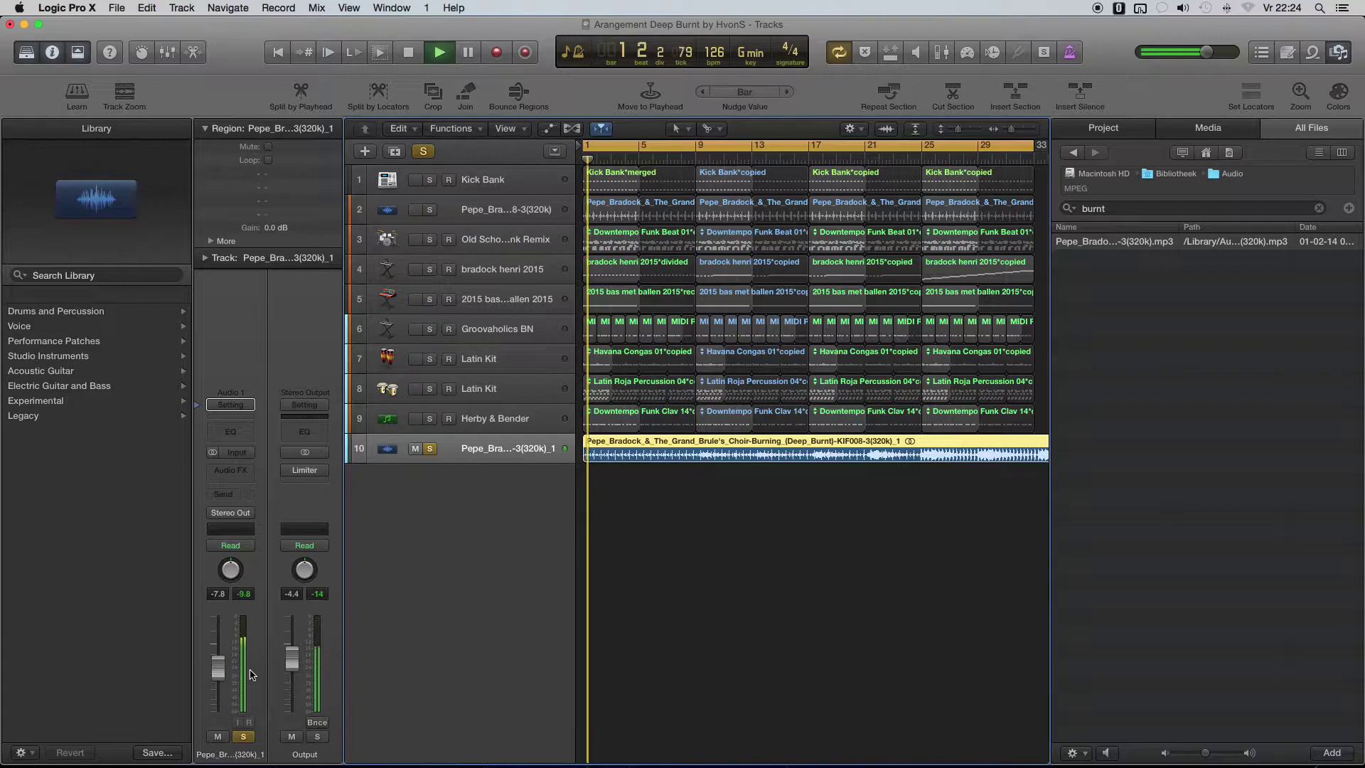
pyautogui.moveTo(296, 666); pyautogui.dragTo(231, 655)
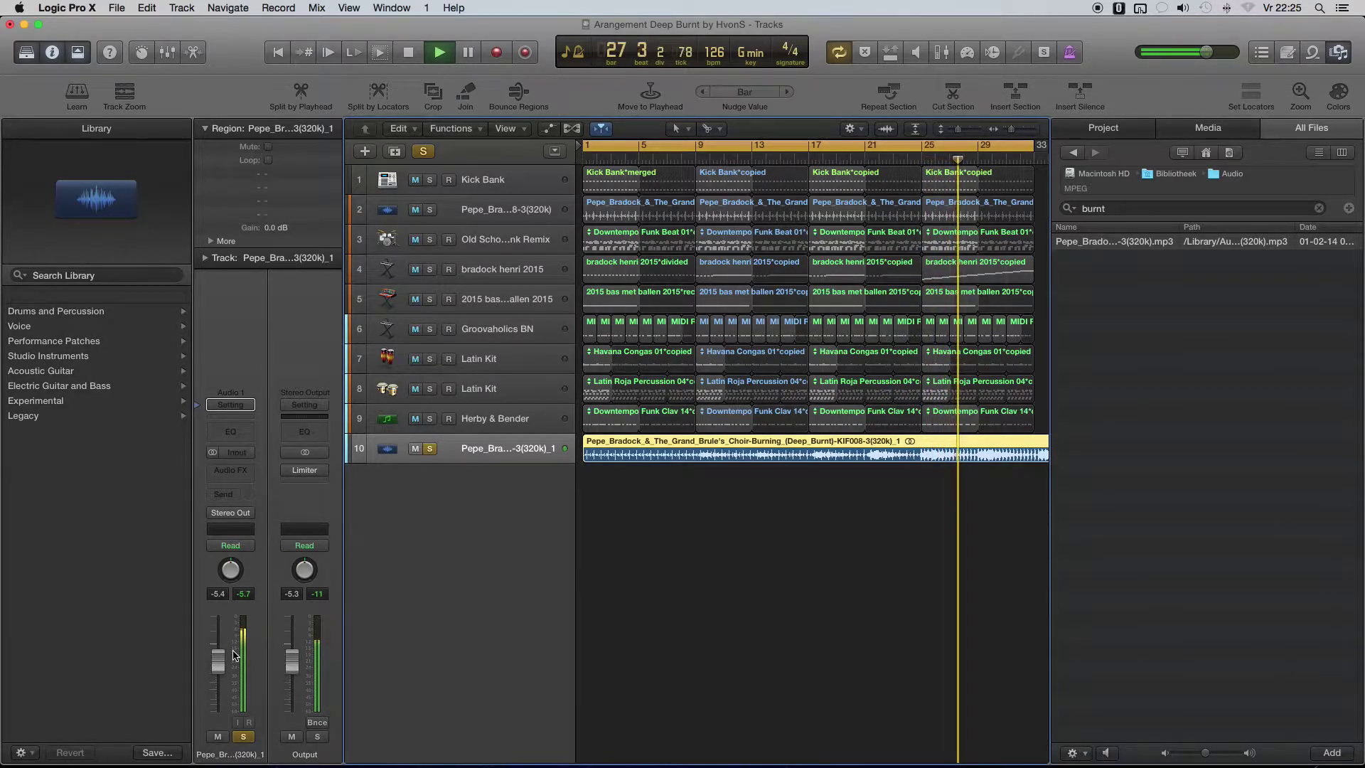
# - Lower the computer's playback volume by seven steps while the soloed recording plays
pyautogui.press('XF86AudioLowerVolume')
pyautogui.press('XF86AudioLowerVolume')
pyautogui.press('XF86AudioLowerVolume')
pyautogui.press('XF86AudioLowerVolume')
pyautogui.press('XF86AudioLowerVolume')
pyautogui.press('XF86AudioLowerVolume')
pyautogui.press('XF86AudioLowerVolume')
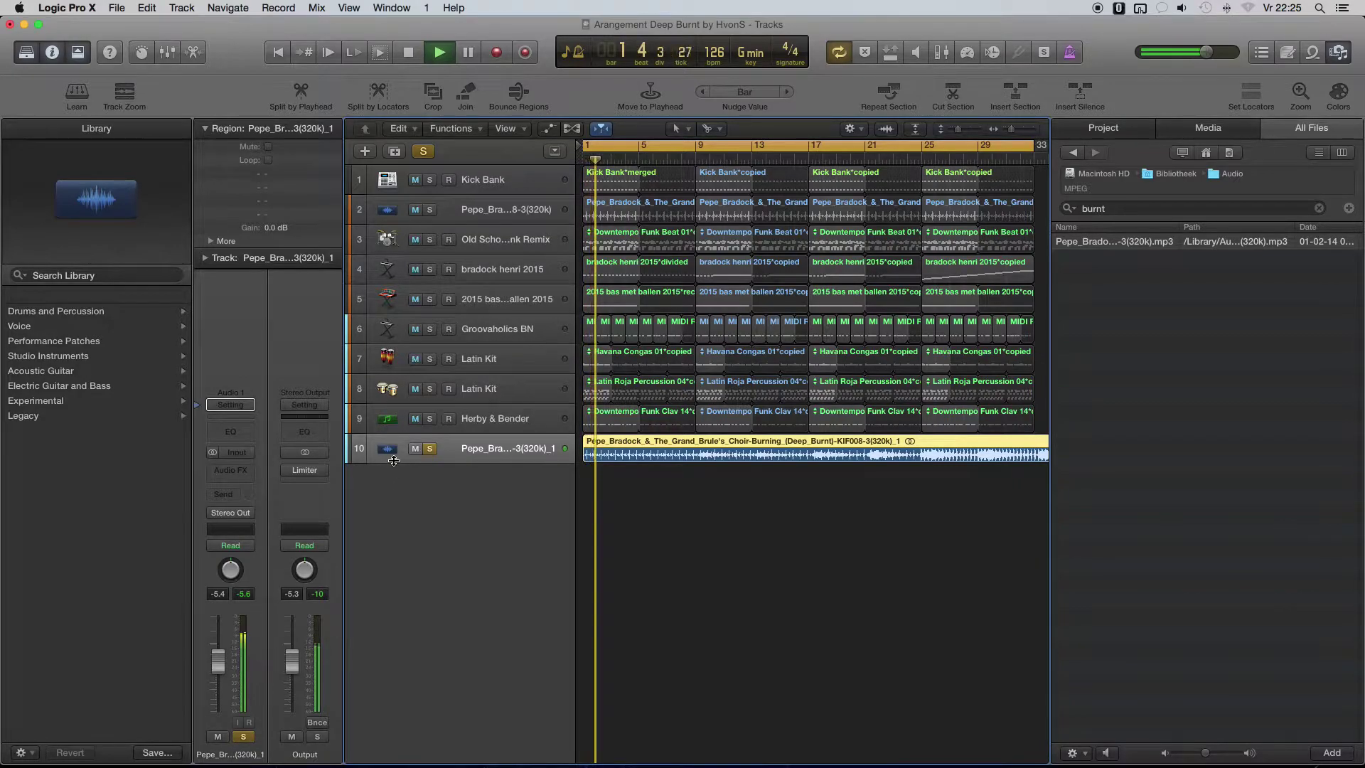
# - Unsolo track 10, stop playback, and delete the long Pepe Bradock region together with its track
pyautogui.click(431, 448)
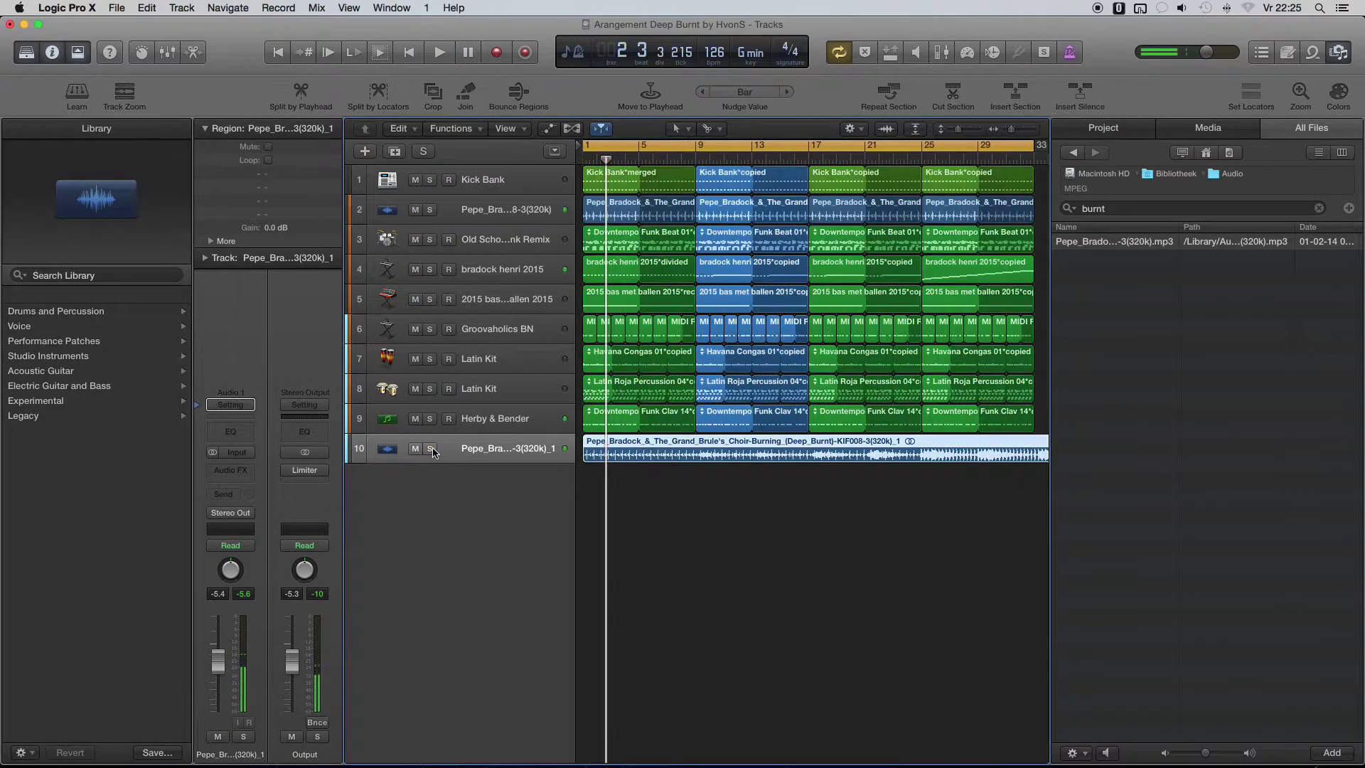
pyautogui.click(619, 498)
pyautogui.click(625, 451)
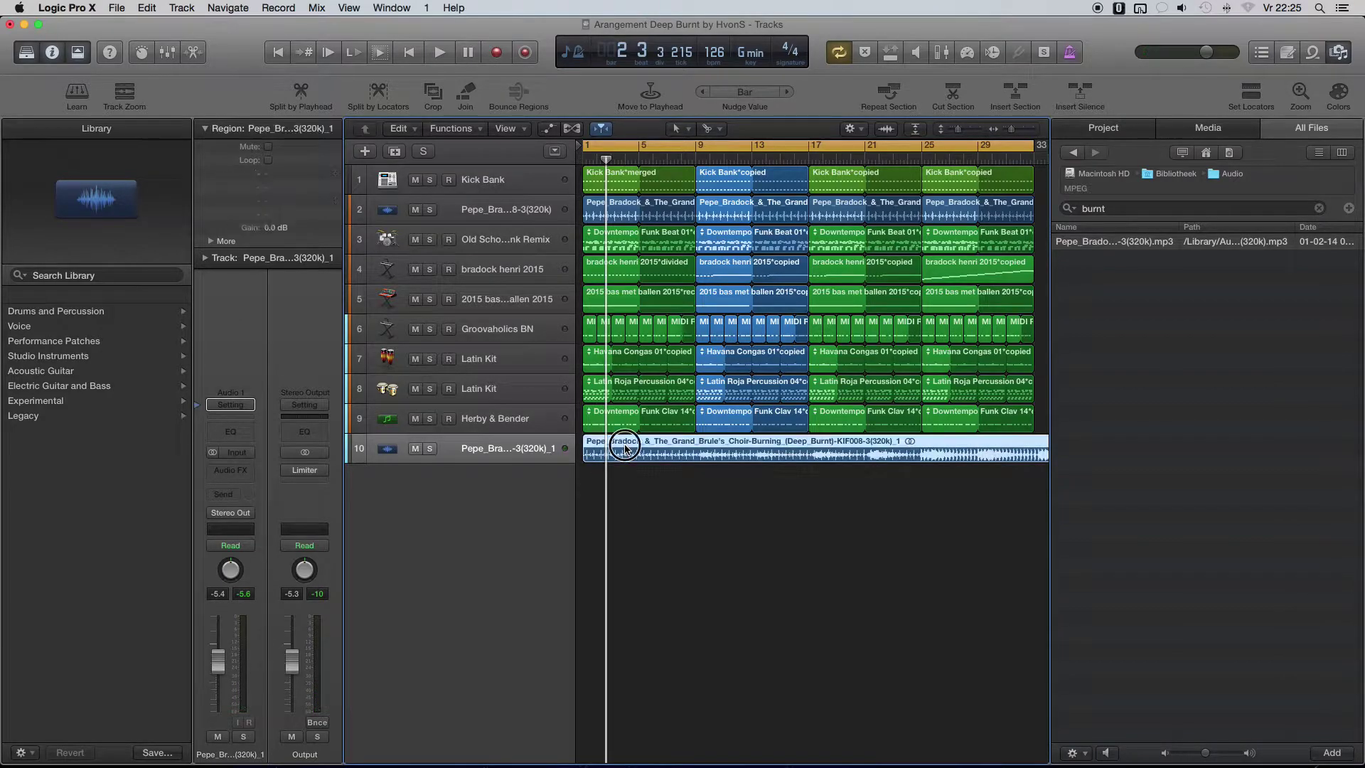
pyautogui.press('BackSpace')
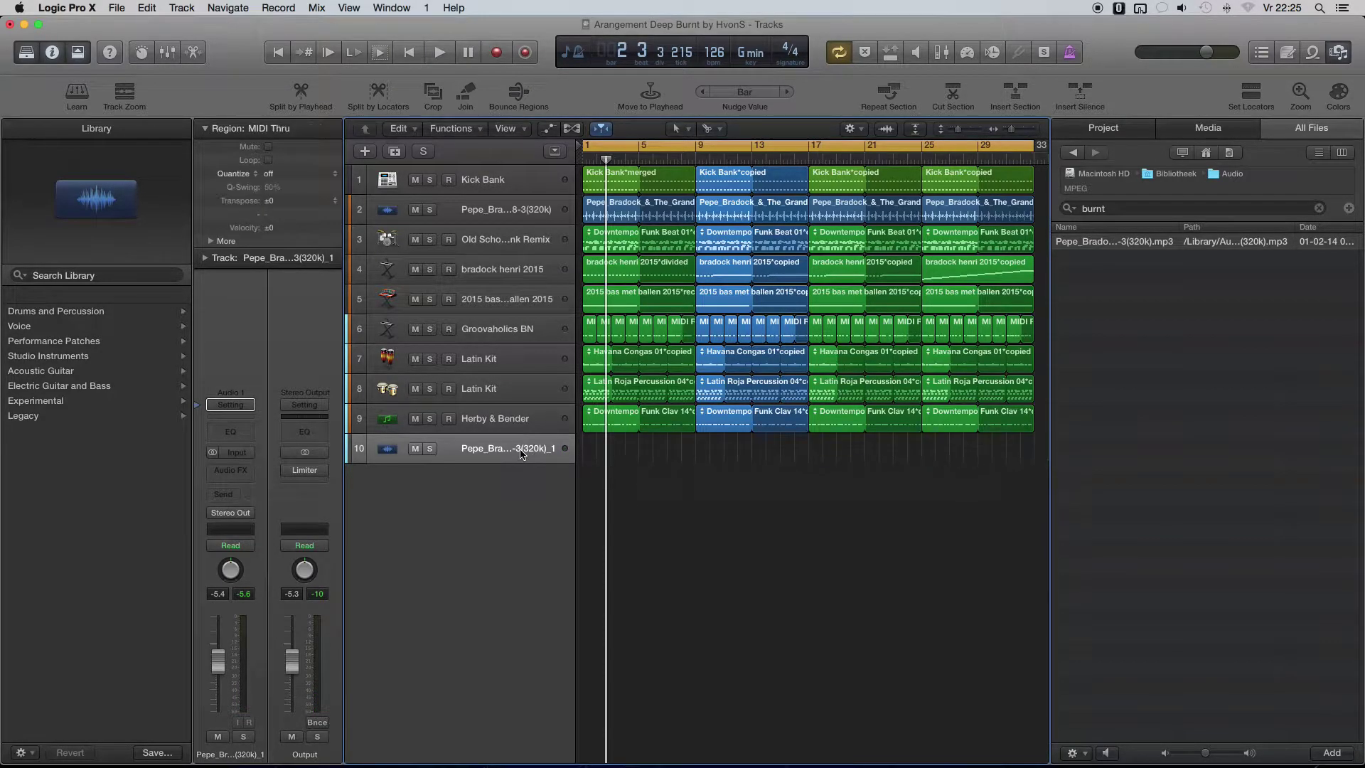
pyautogui.press('super+BackSpace')
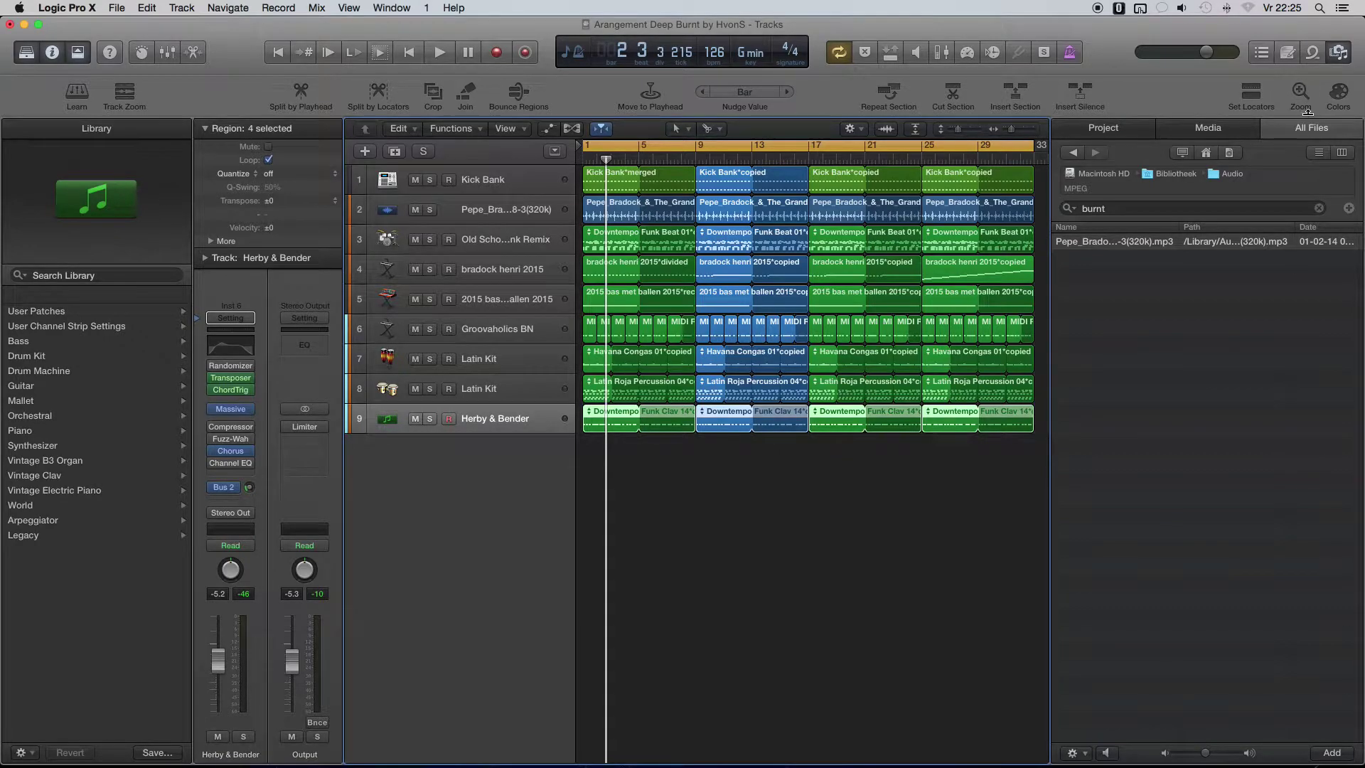
# - Select all unused items in the project's audio file list and delete them
pyautogui.click(1147, 134)
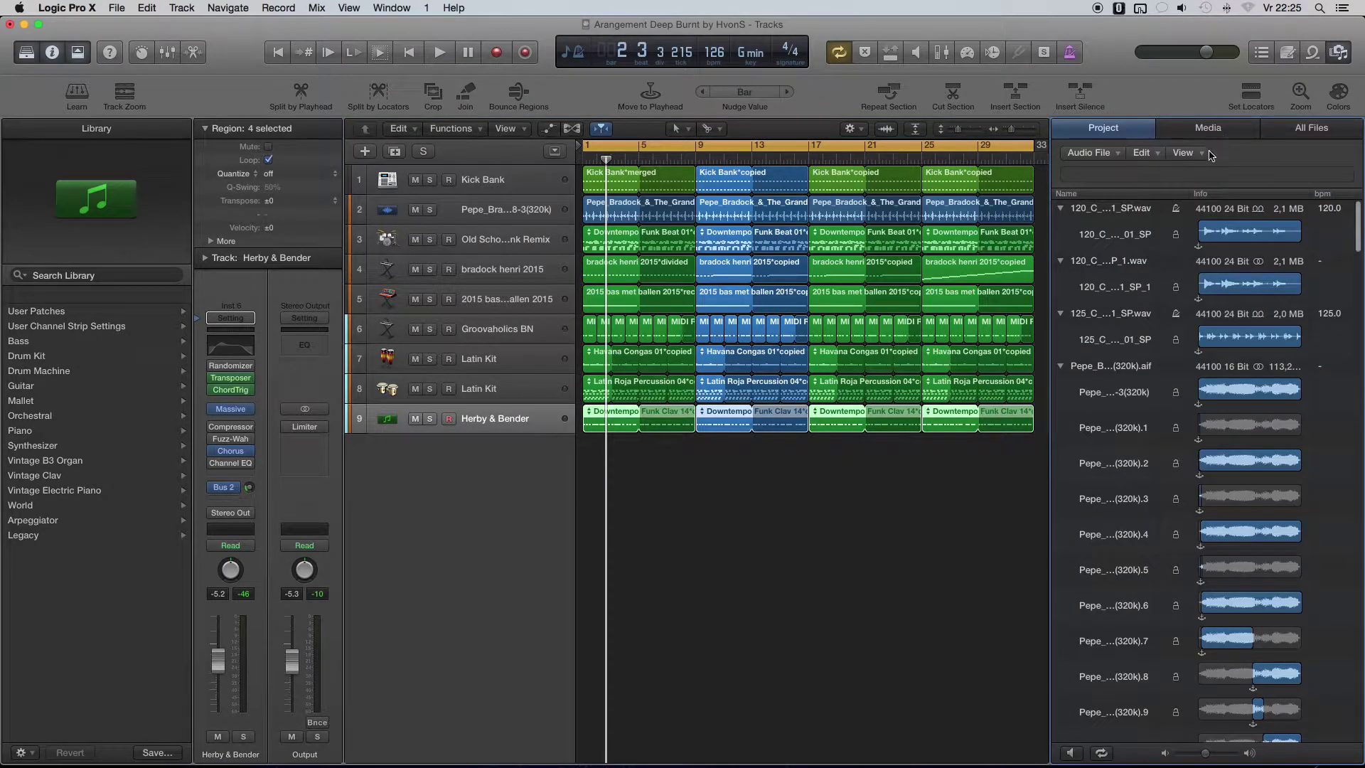
pyautogui.click(1146, 153)
pyautogui.click(1163, 299)
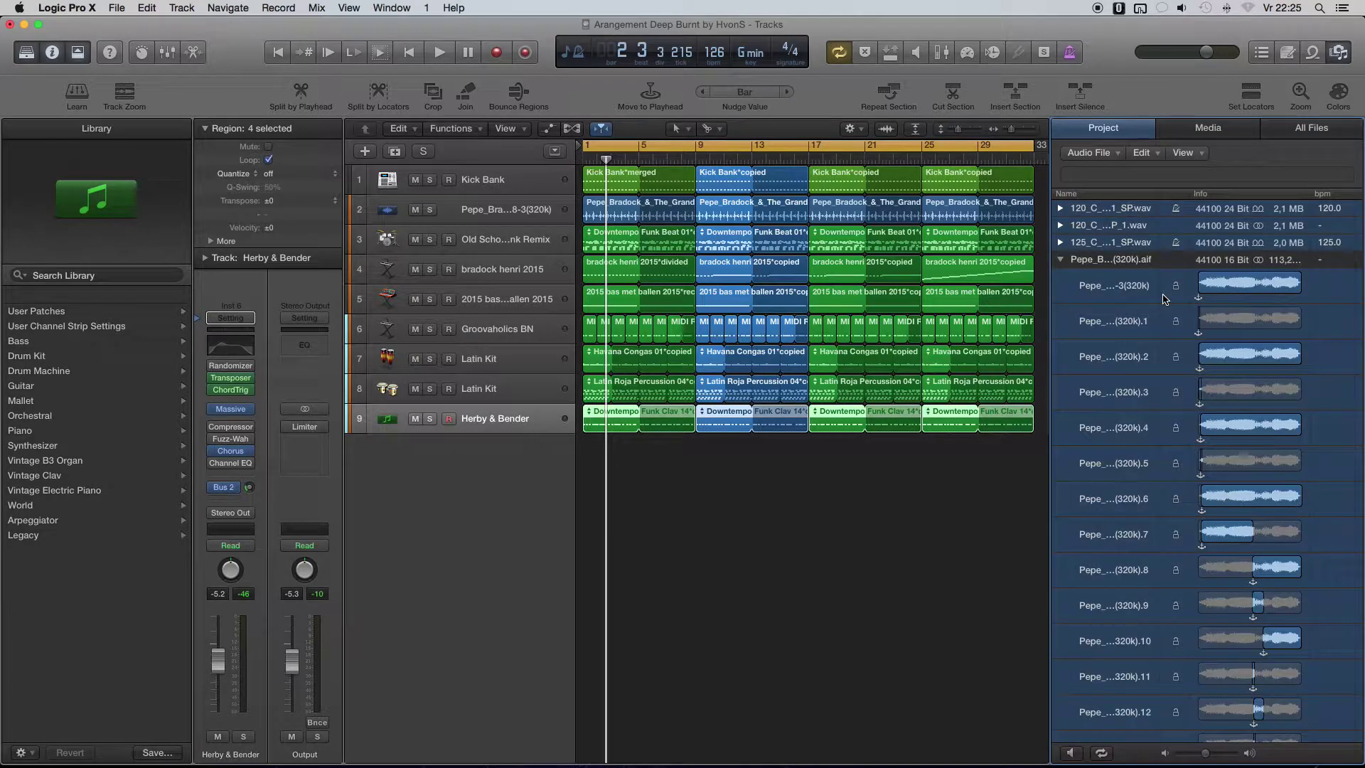
pyautogui.press('Delete')
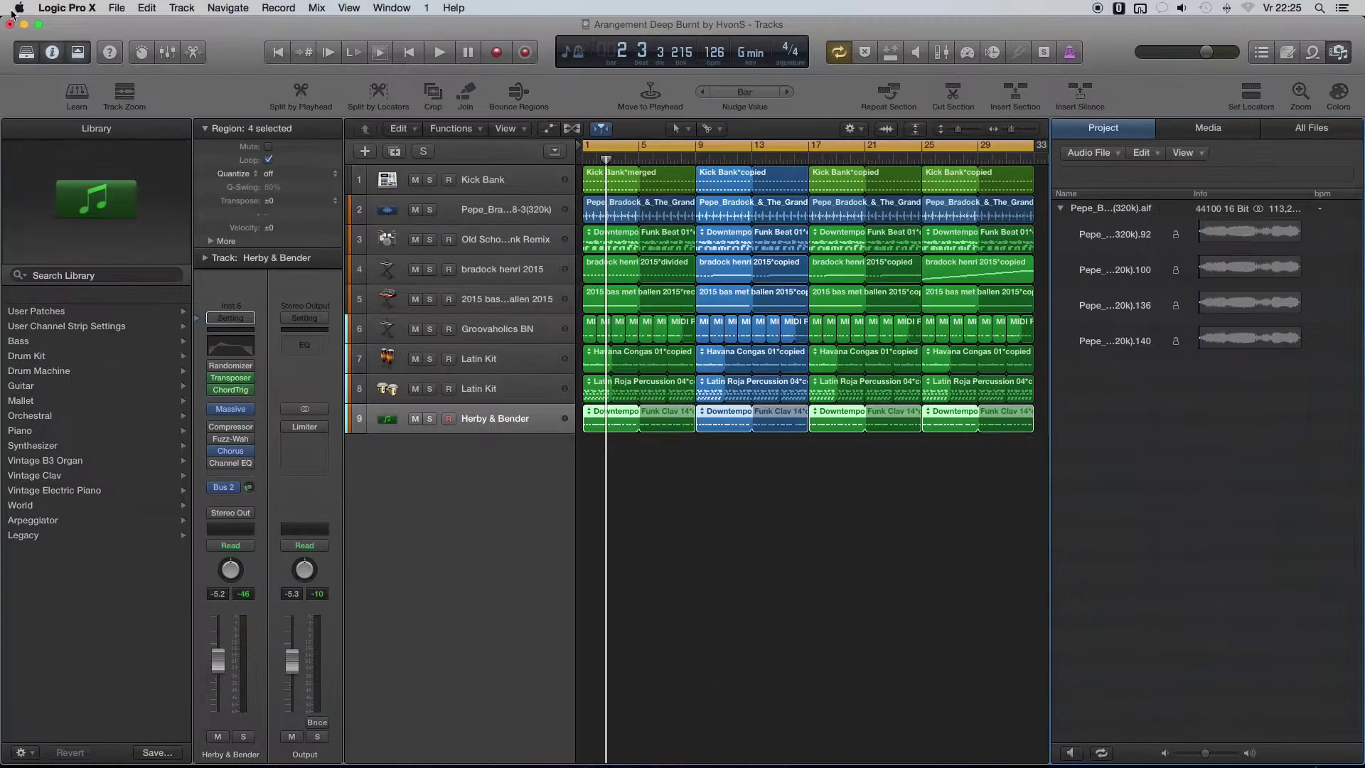
# - Clean up the project by deleting its unused files, backups and media browser files, including every listed unused audio file
pyautogui.click(112, 8)
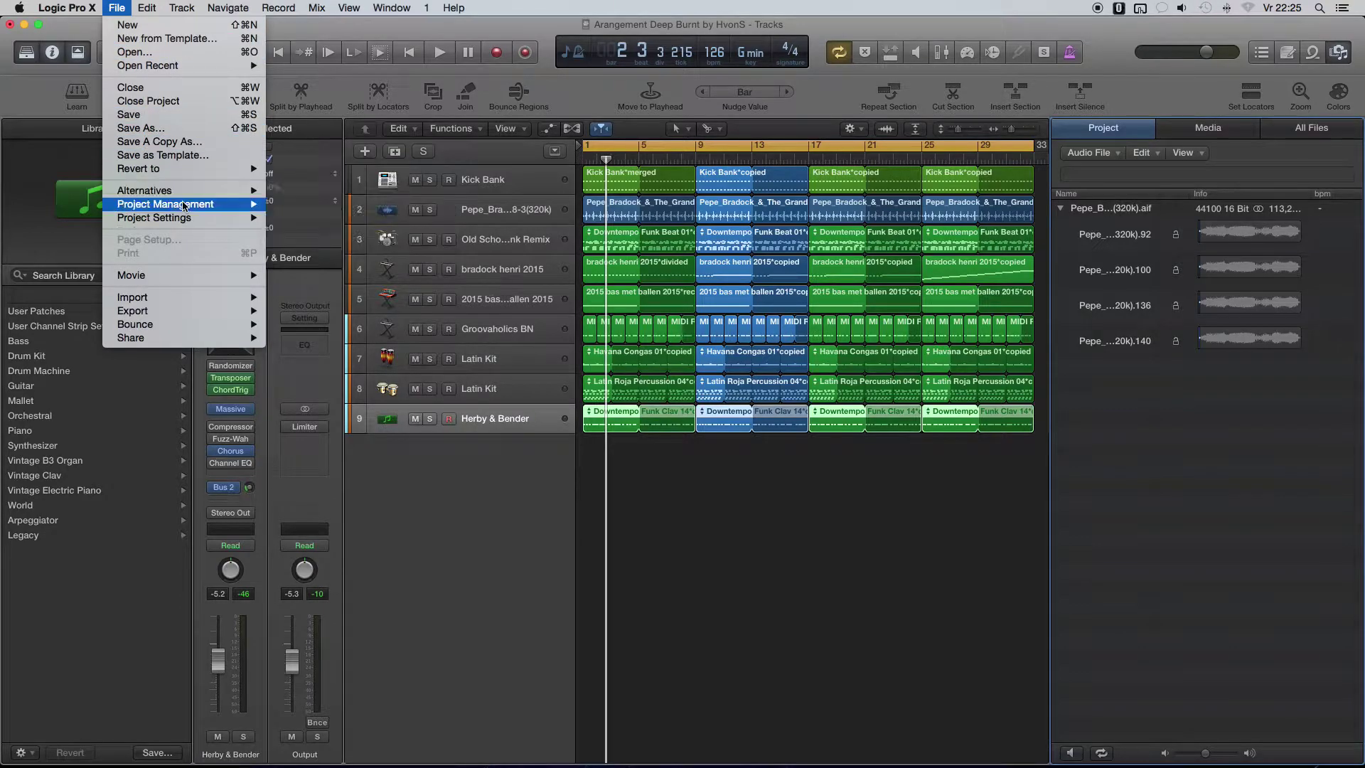
pyautogui.moveTo(184, 204)
pyautogui.click(334, 204)
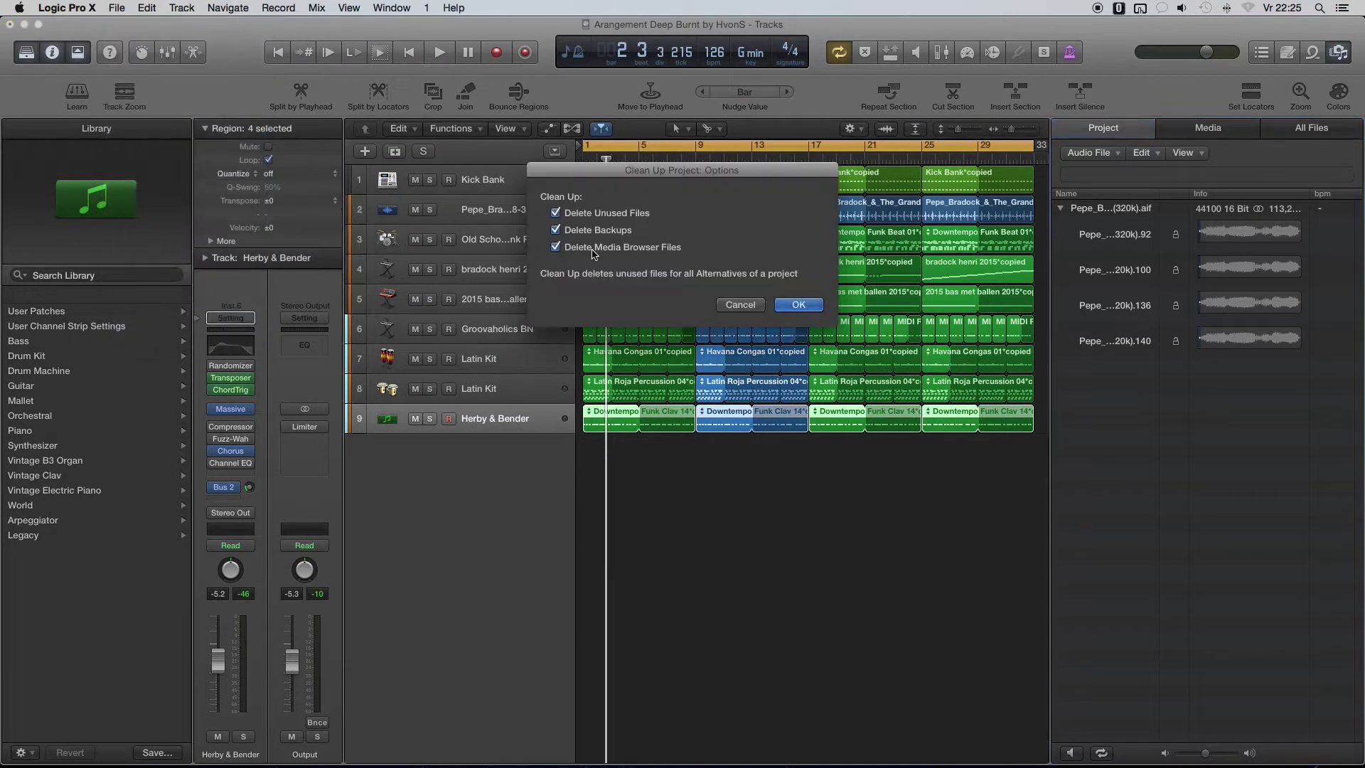
pyautogui.click(805, 305)
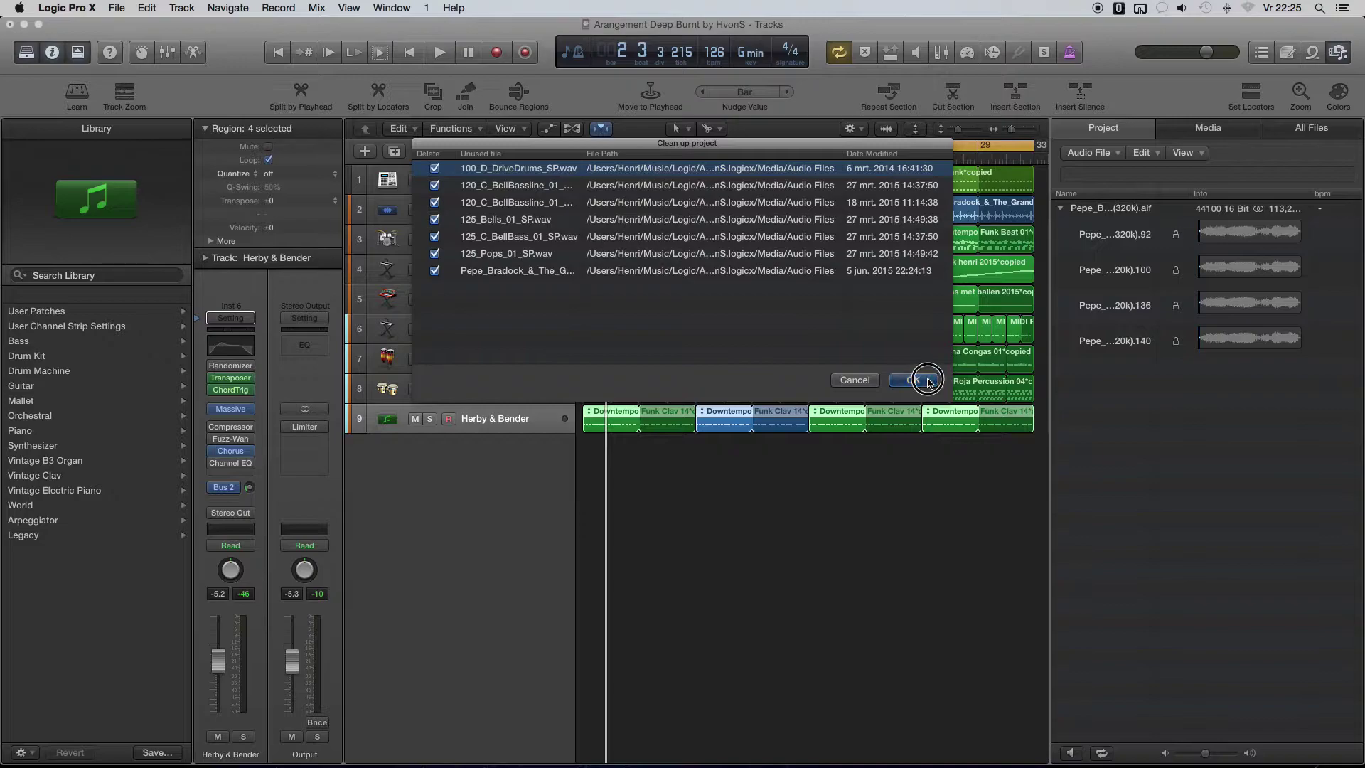
pyautogui.click(917, 380)
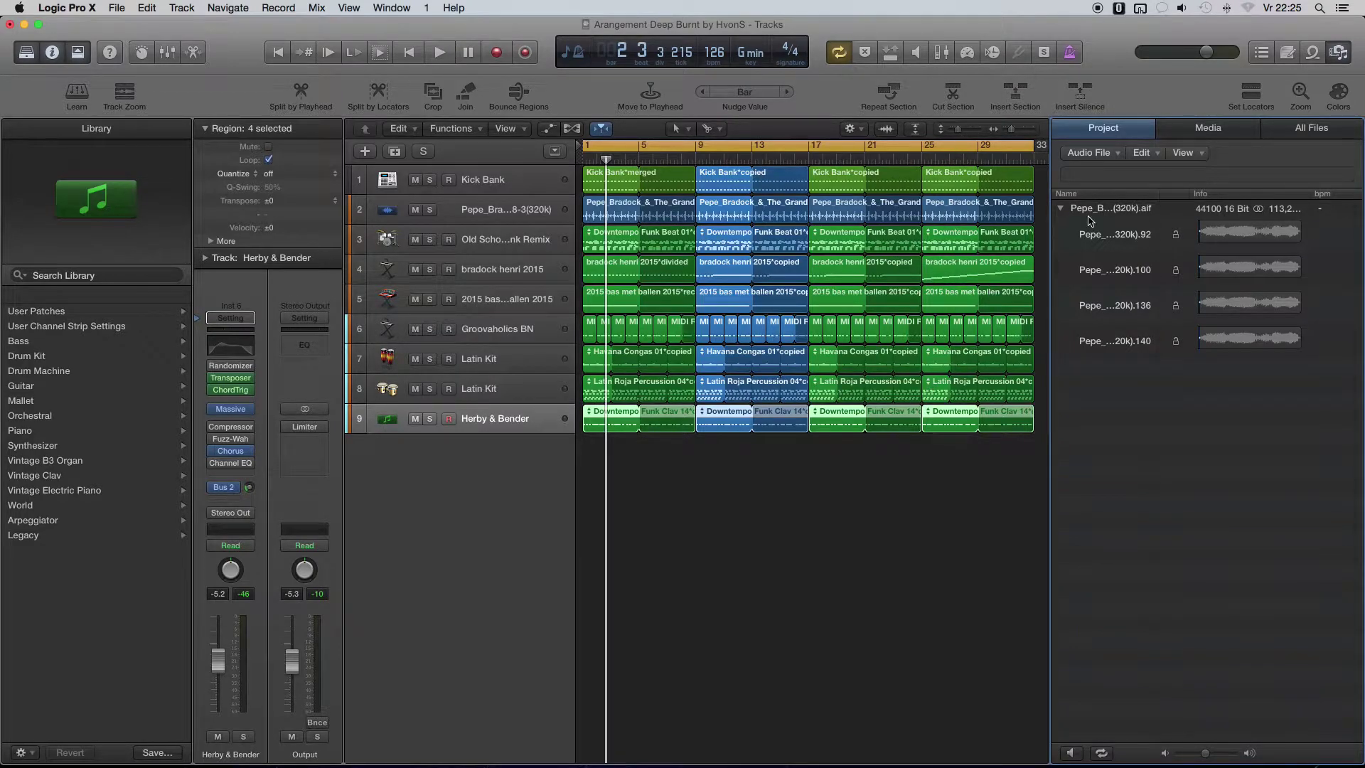
# - Copy the regions of all nine tracks further along the timeline so that the duplicate arrangement starts at bar 57
pyautogui.press('super+Left')
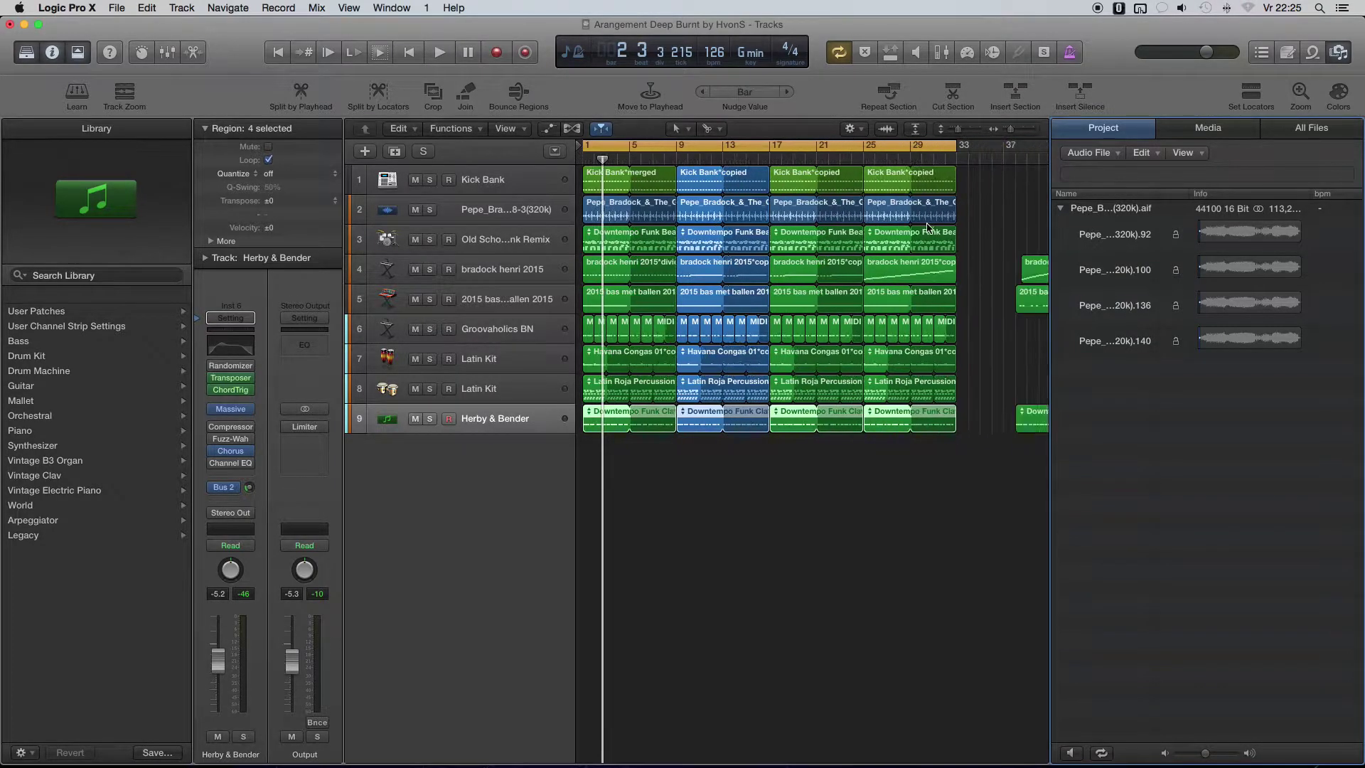
pyautogui.moveTo(878, 181); pyautogui.dragTo(895, 407)
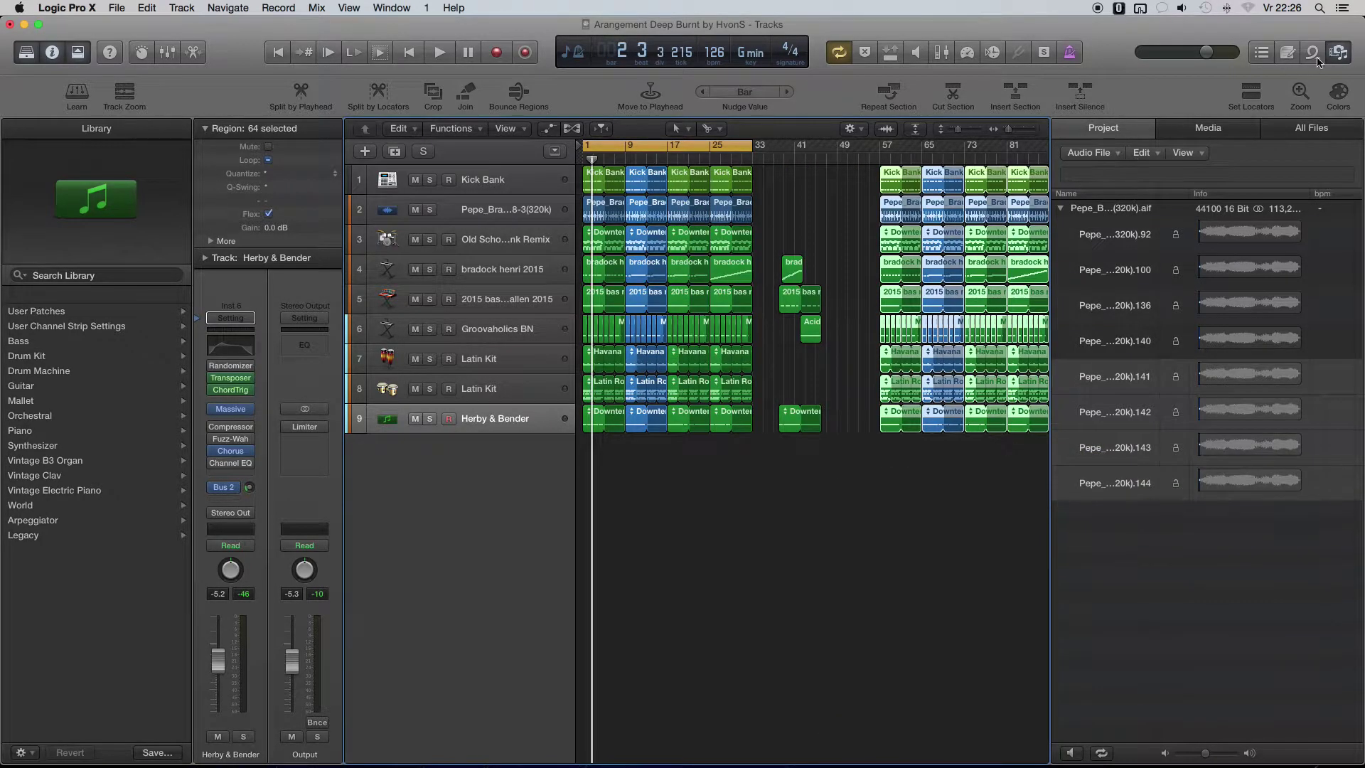
# - Hide the file browser and the library to give the tracks area more room for the original arrangement
pyautogui.click(1343, 51)
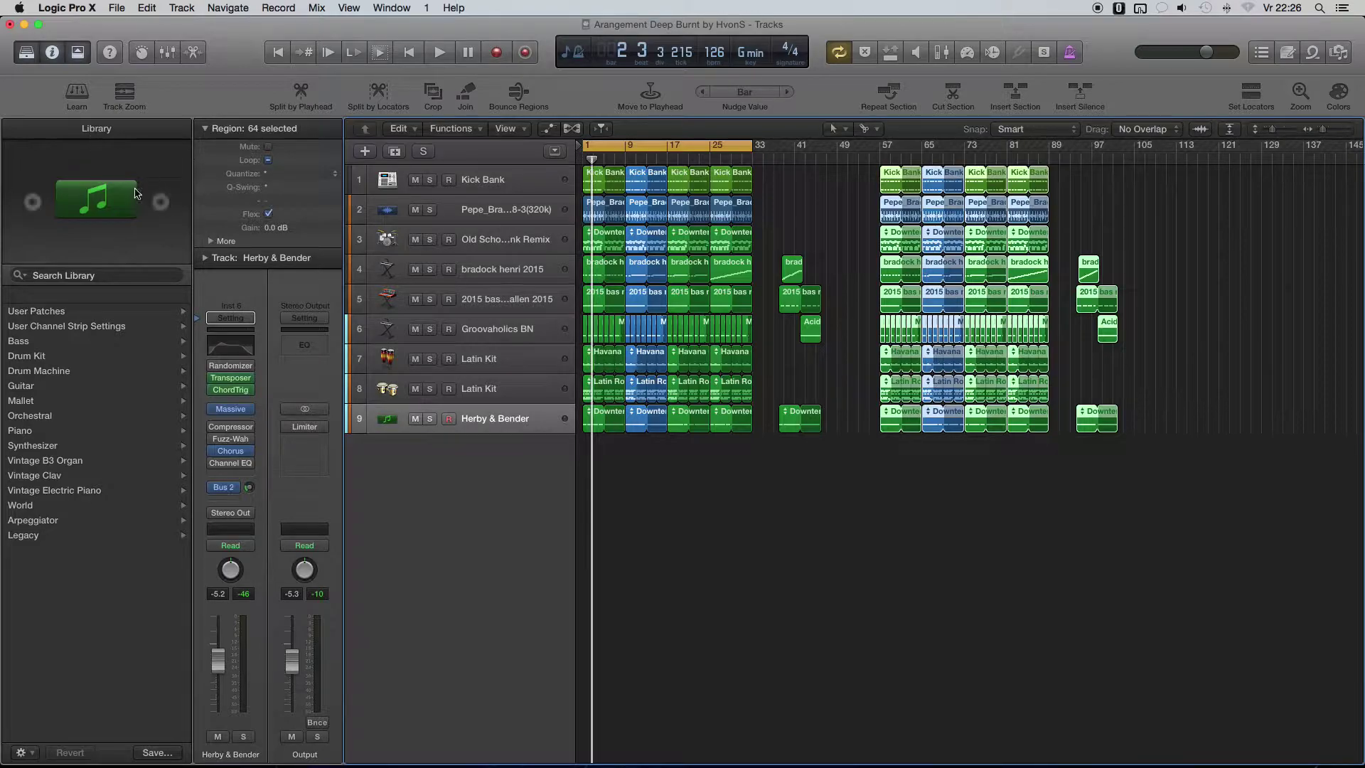
pyautogui.click(26, 52)
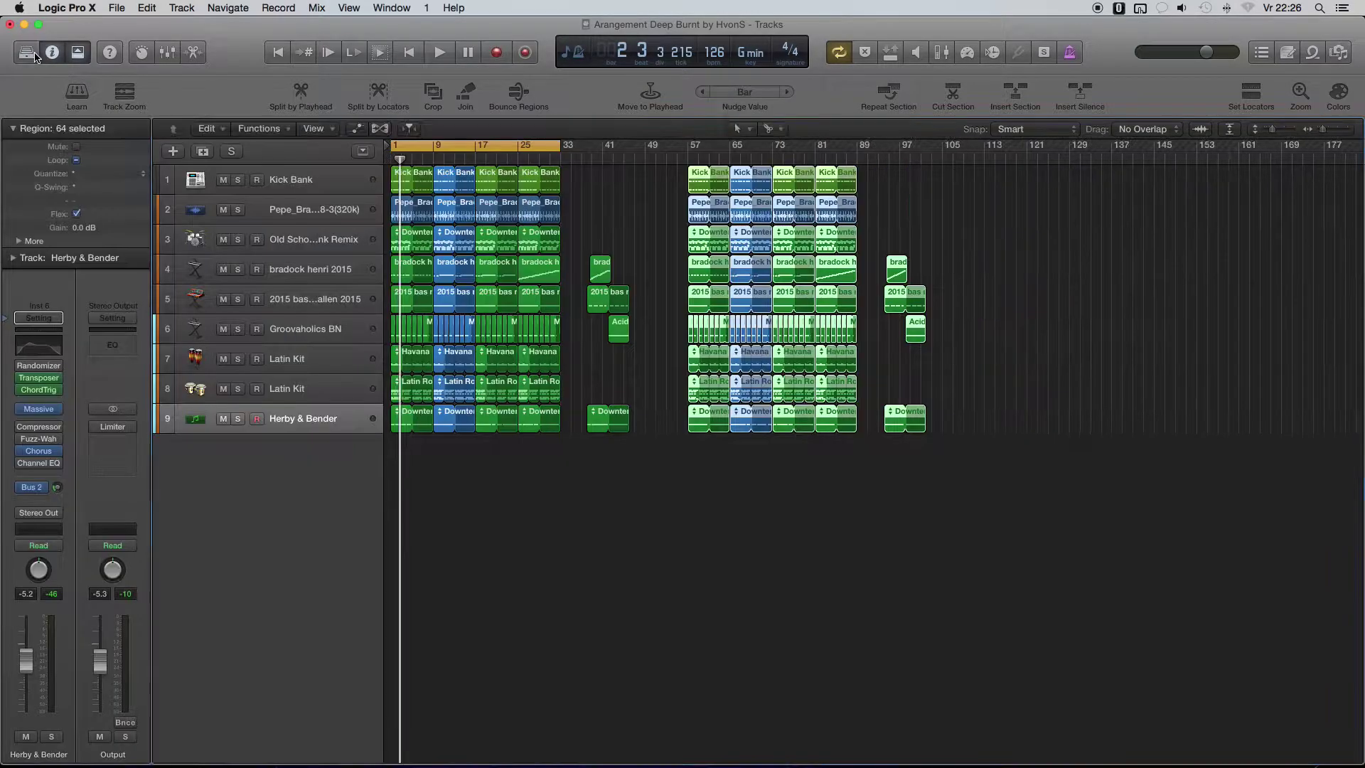
pyautogui.press('super+Right')
pyautogui.press('super+Right')
pyautogui.press('super+Right')
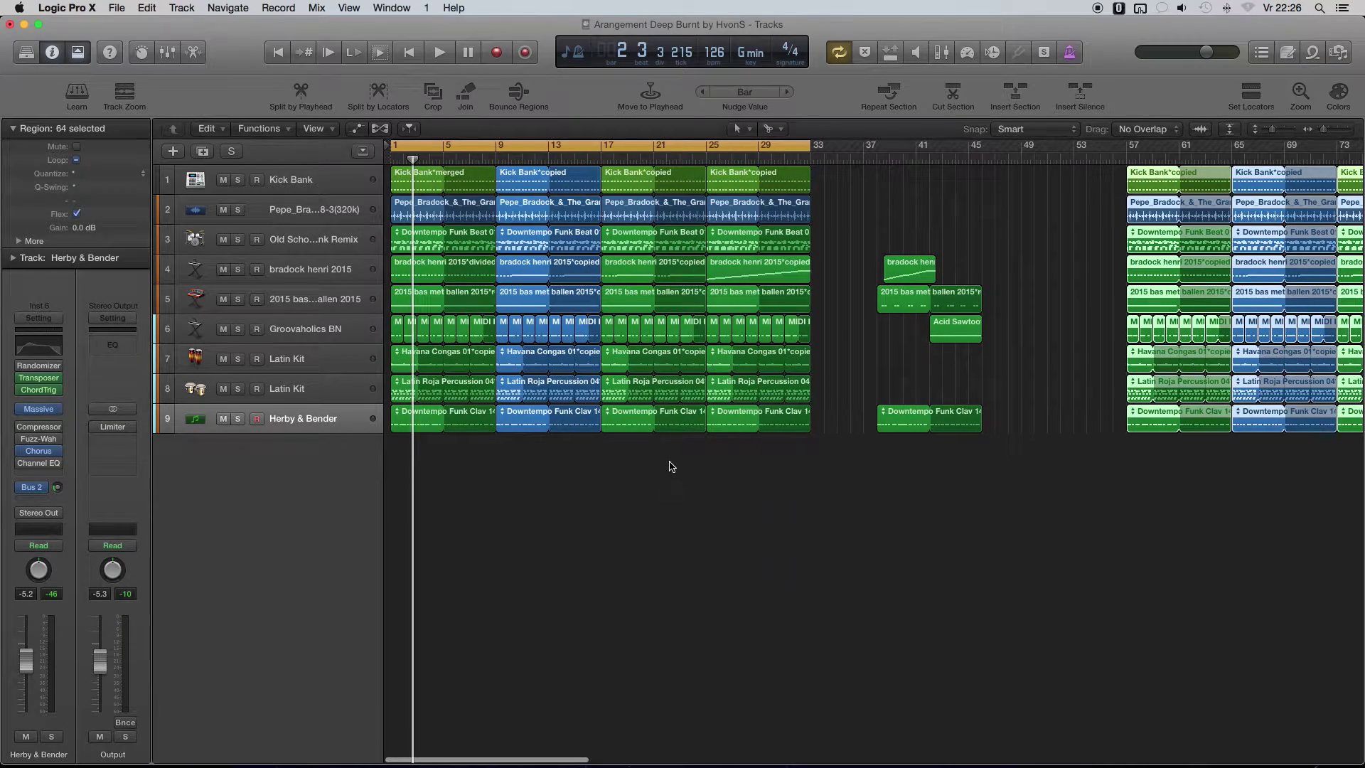
# - Recolour the regions from bar 17 to bar 25 on all nine tracks bright yellow
pyautogui.moveTo(709, 442); pyautogui.dragTo(604, 178)
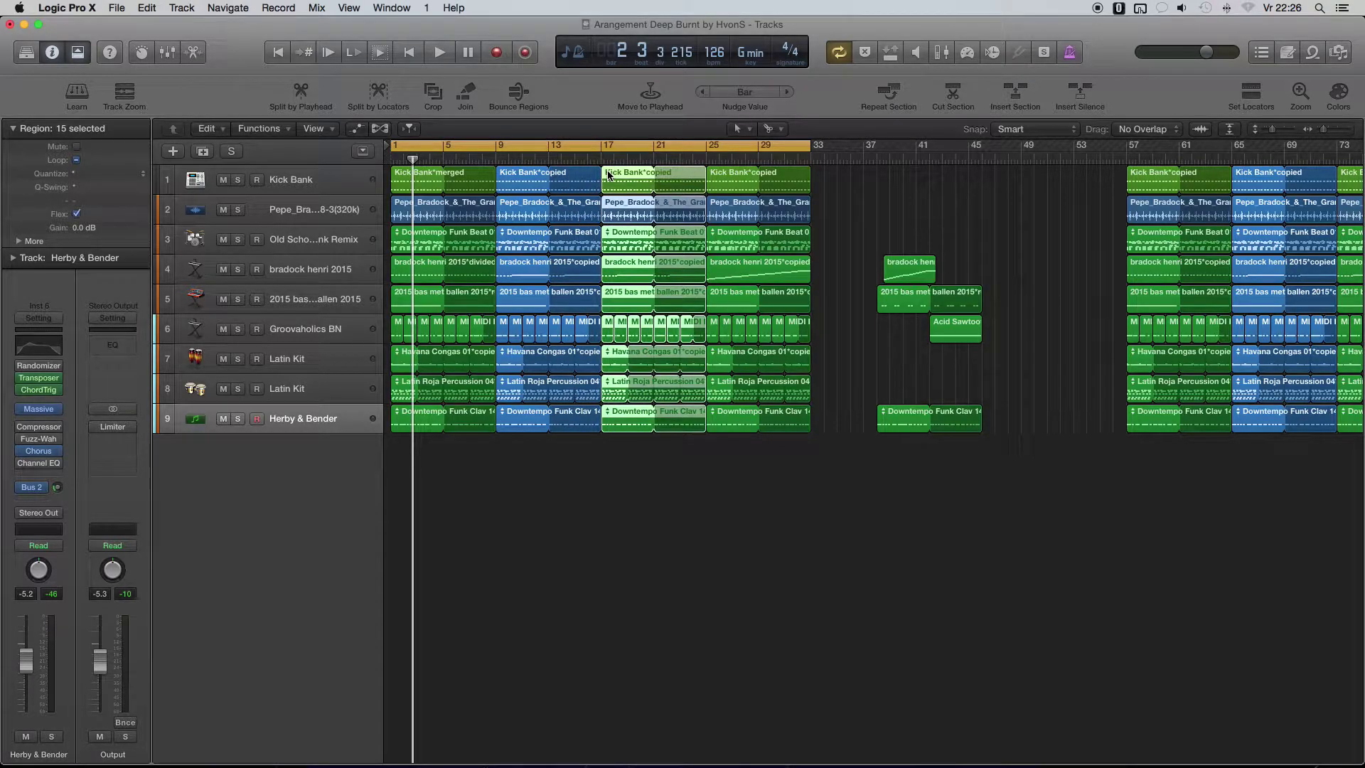
pyautogui.hotkey('alt', 'c')
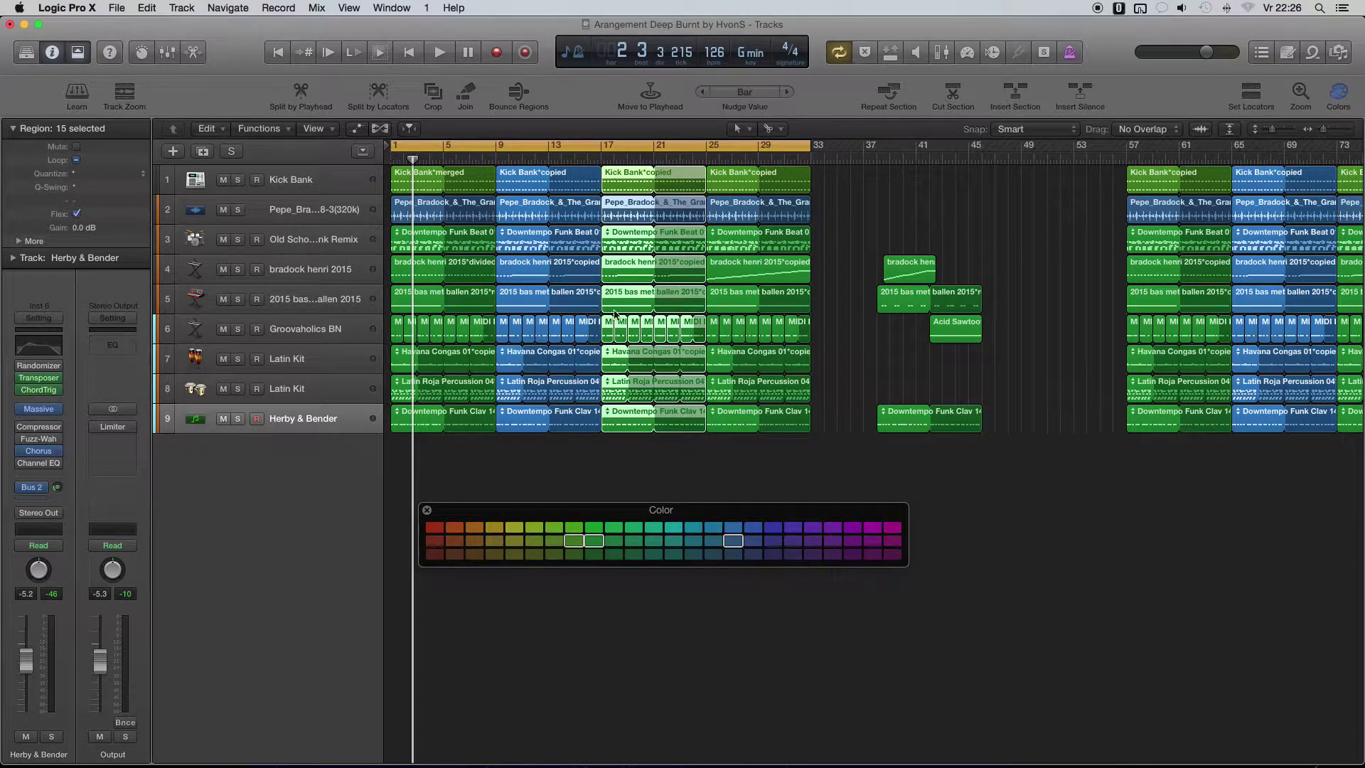
pyautogui.click(515, 528)
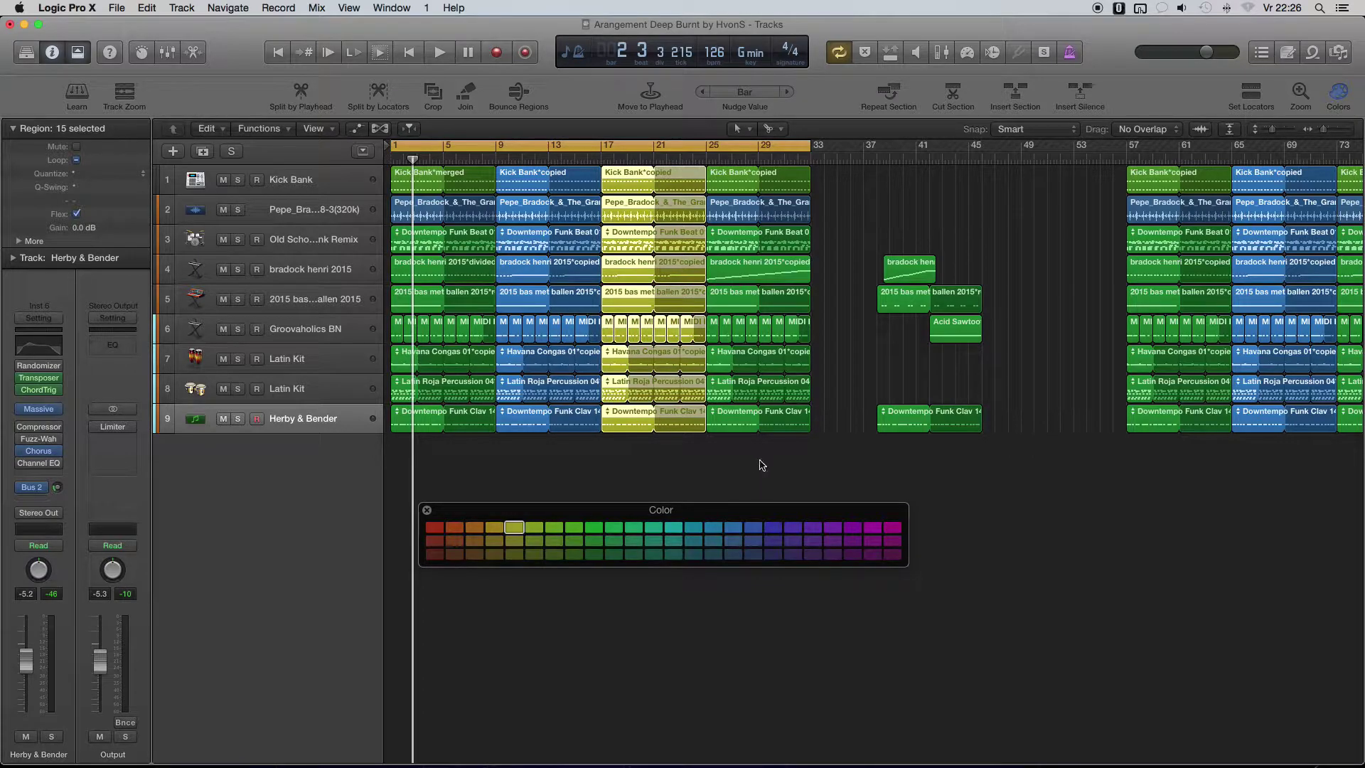
# - Recolour the regions from bar 25 to bar 33 on all nine tracks purple and close the colour palette
pyautogui.moveTo(804, 450); pyautogui.dragTo(724, 220)
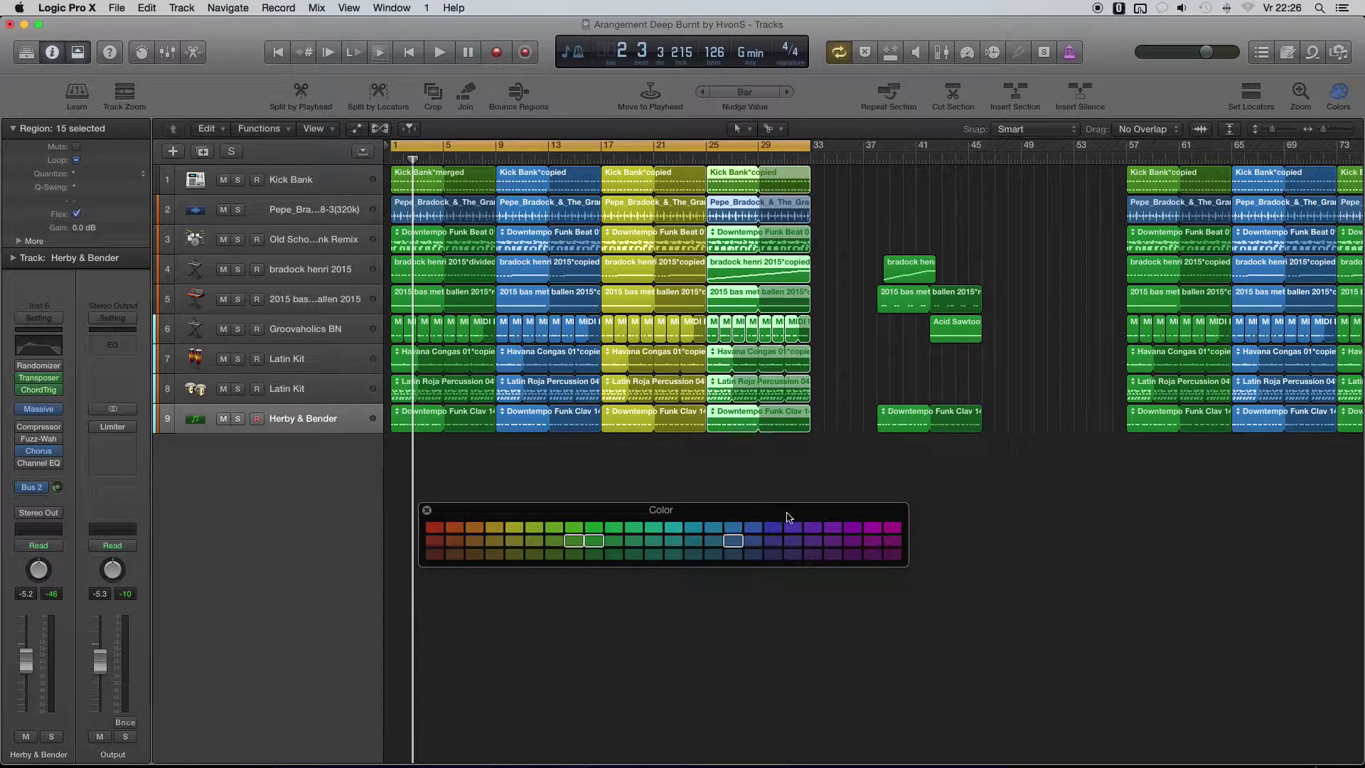
pyautogui.click(812, 528)
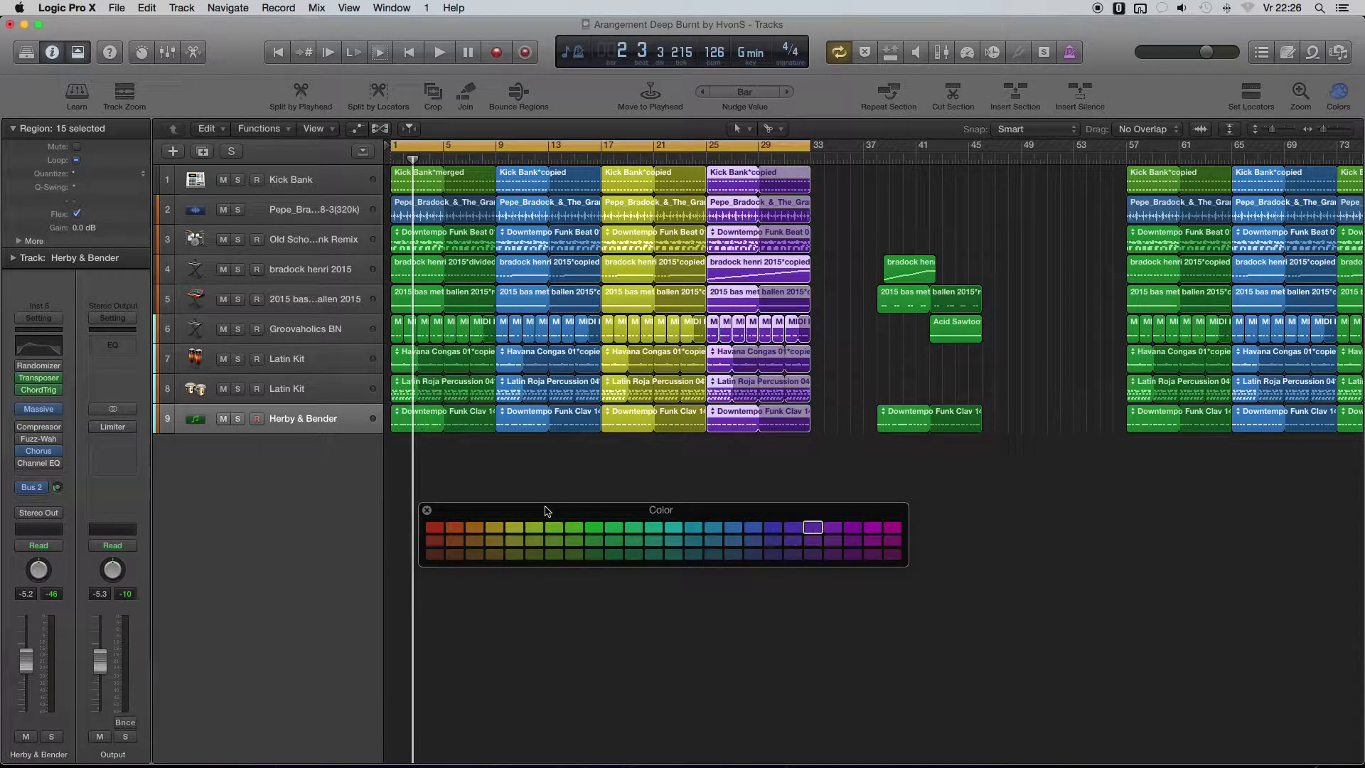
pyautogui.click(427, 510)
# - Set the cycle range to the first Kick Bank region, bars 1 to 9, and mute all nine tracks
pyautogui.click(438, 532)
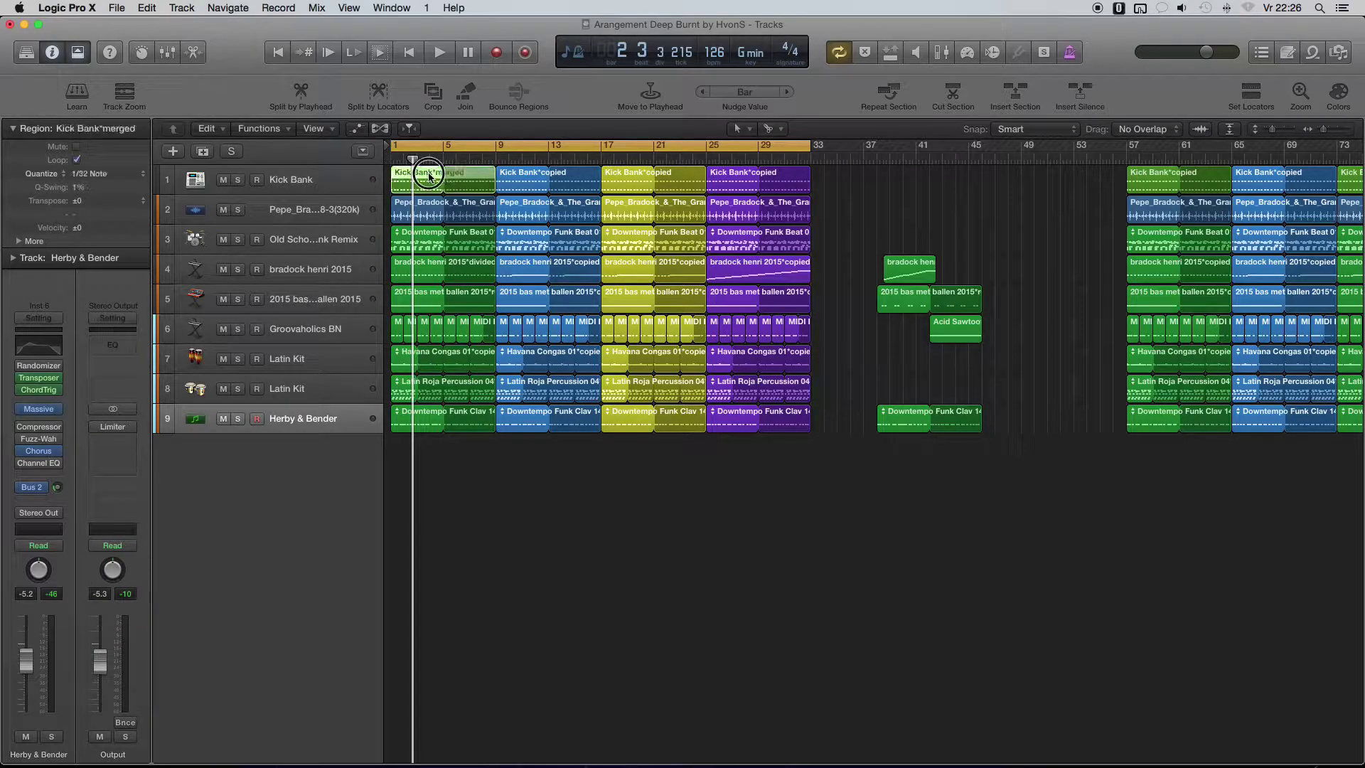
pyautogui.press('super+u')
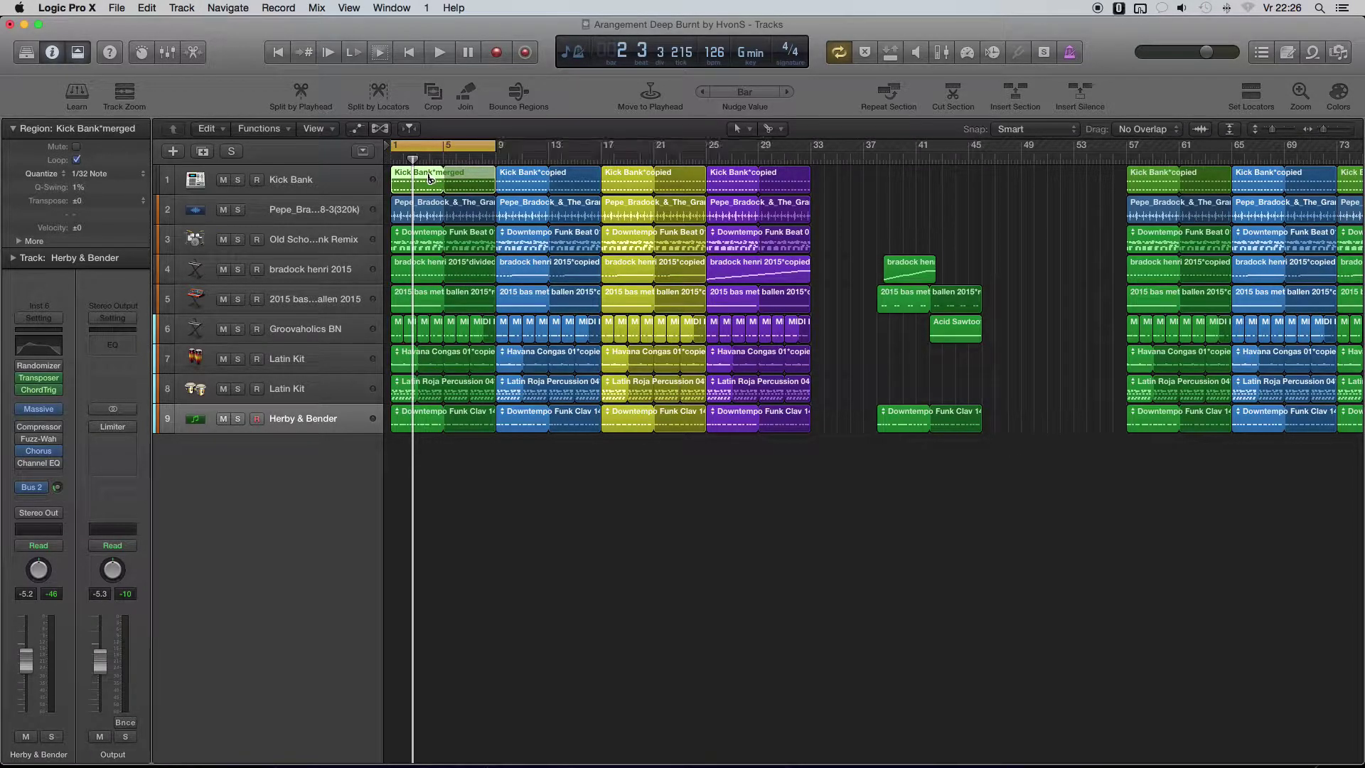
pyautogui.click(223, 181)
pyautogui.moveTo(225, 211); pyautogui.dragTo(224, 421)
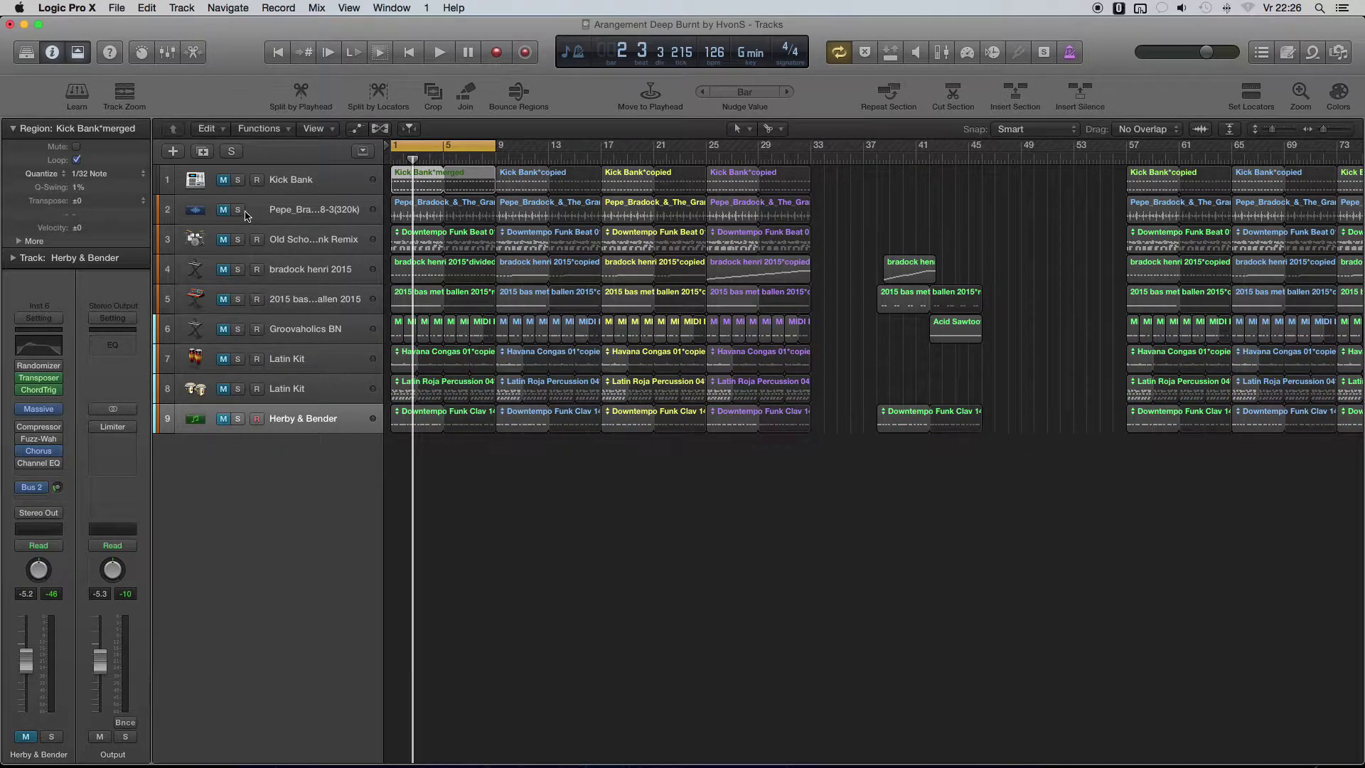
pyautogui.press('space')
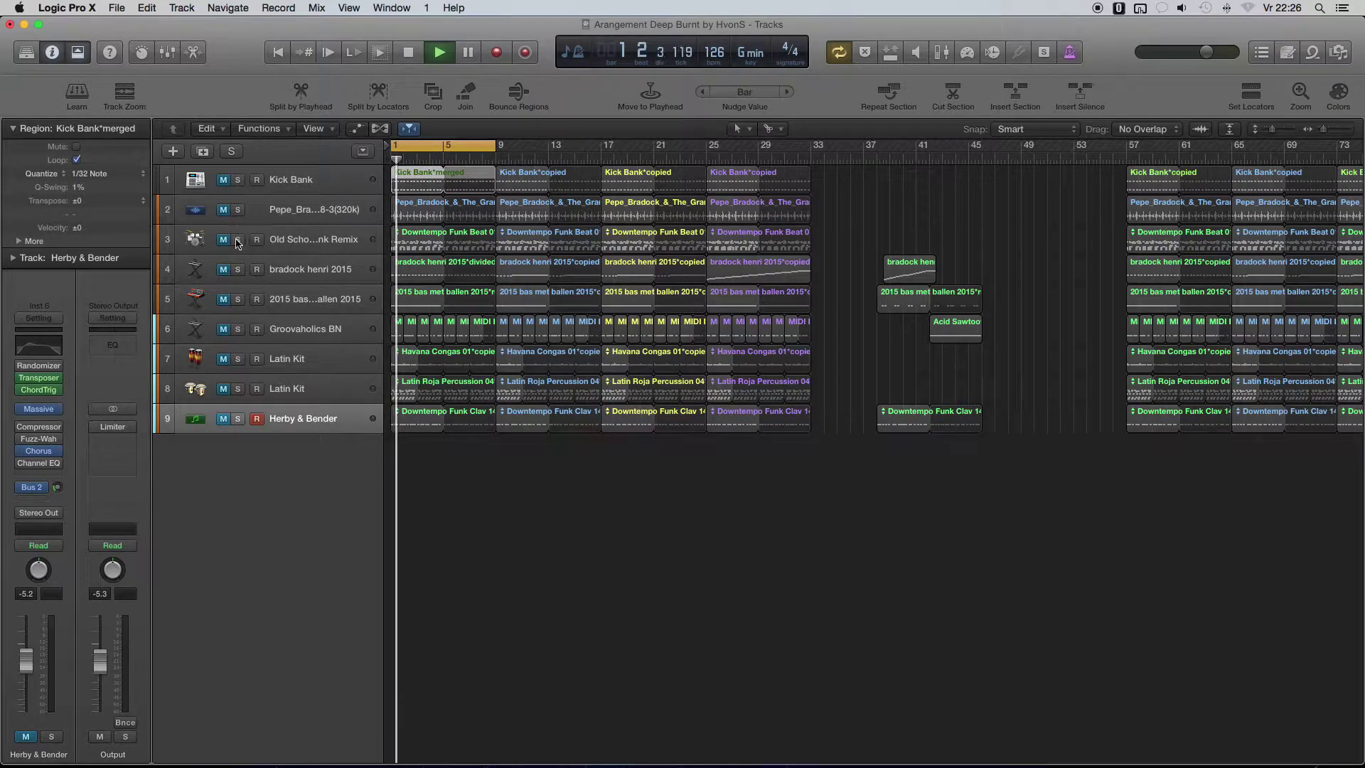
pyautogui.click(224, 270)
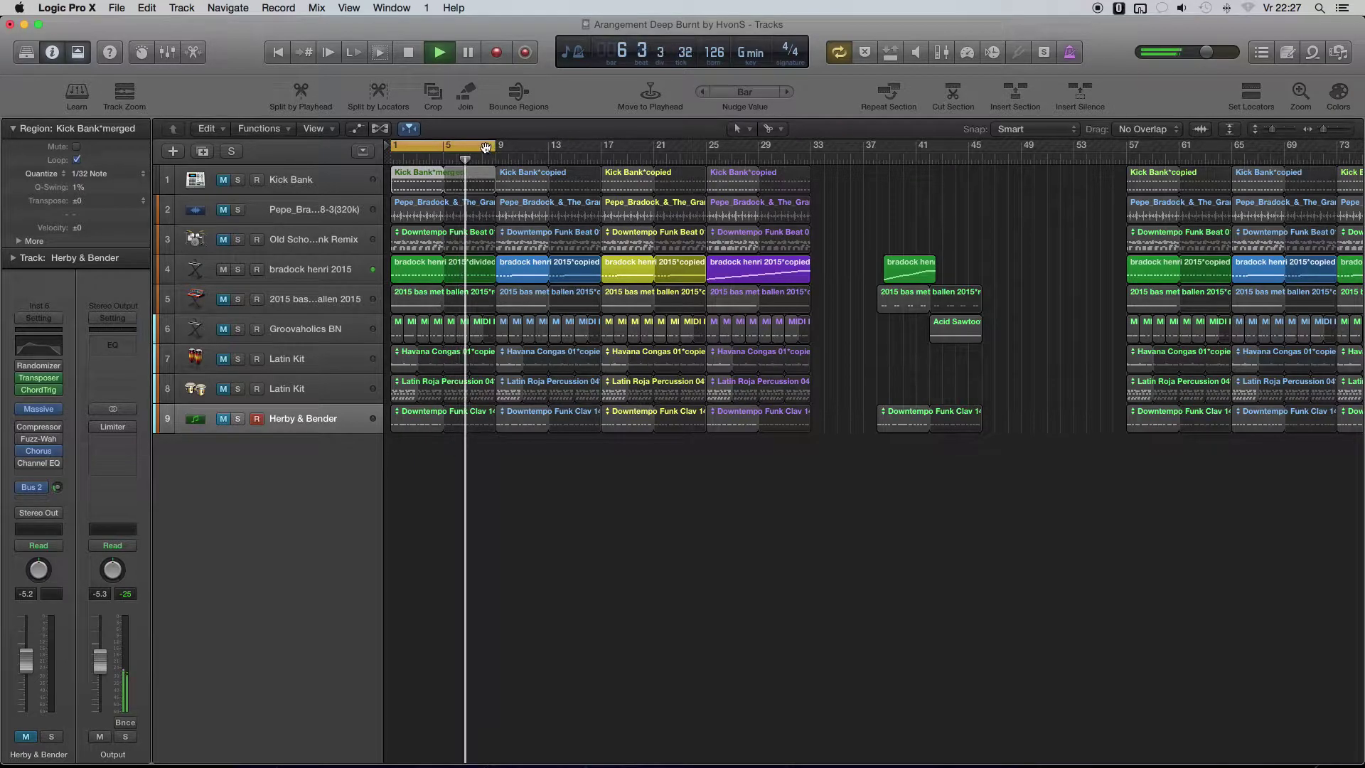
pyautogui.moveTo(495, 147); pyautogui.dragTo(806, 149)
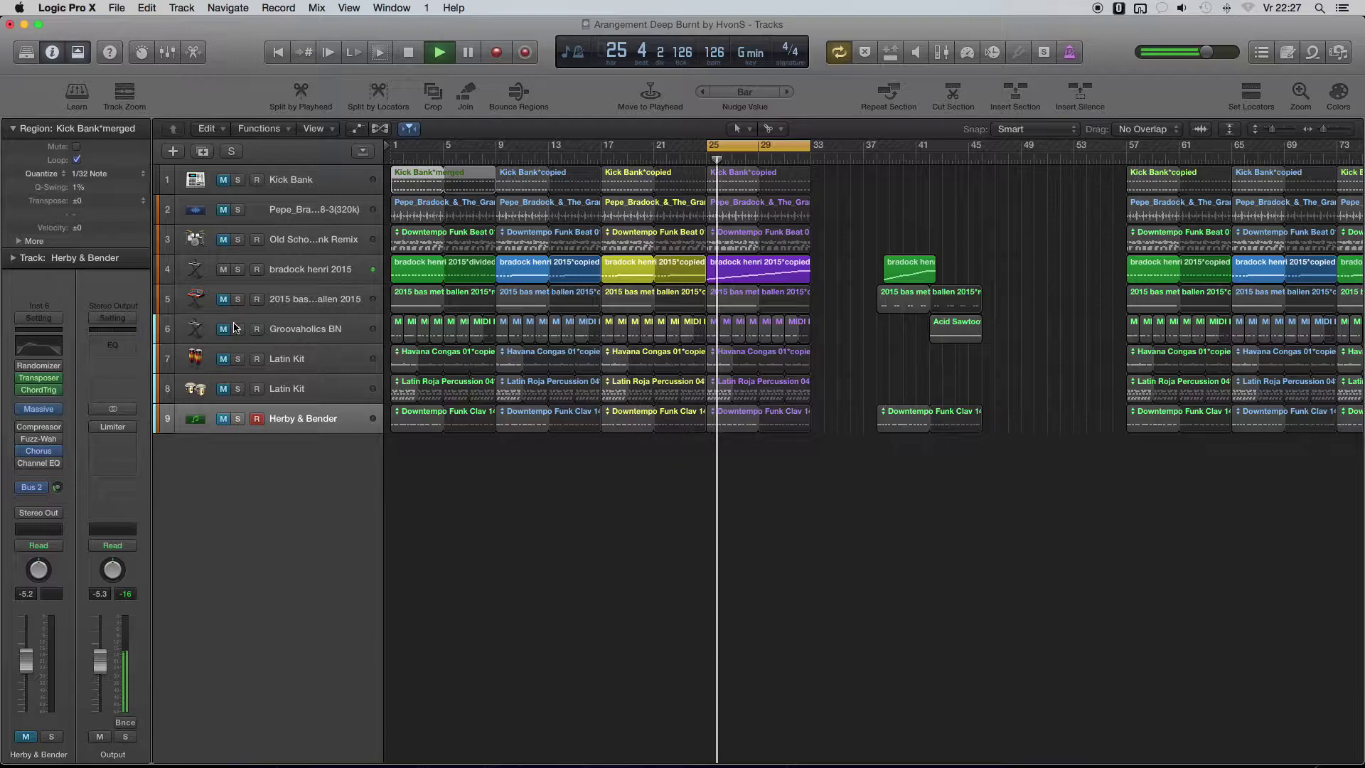
# - Select the bradock henri 2015 track, lower the stereo output level to -6.0 dB and reduce the master volume slightly
pyautogui.click(305, 270)
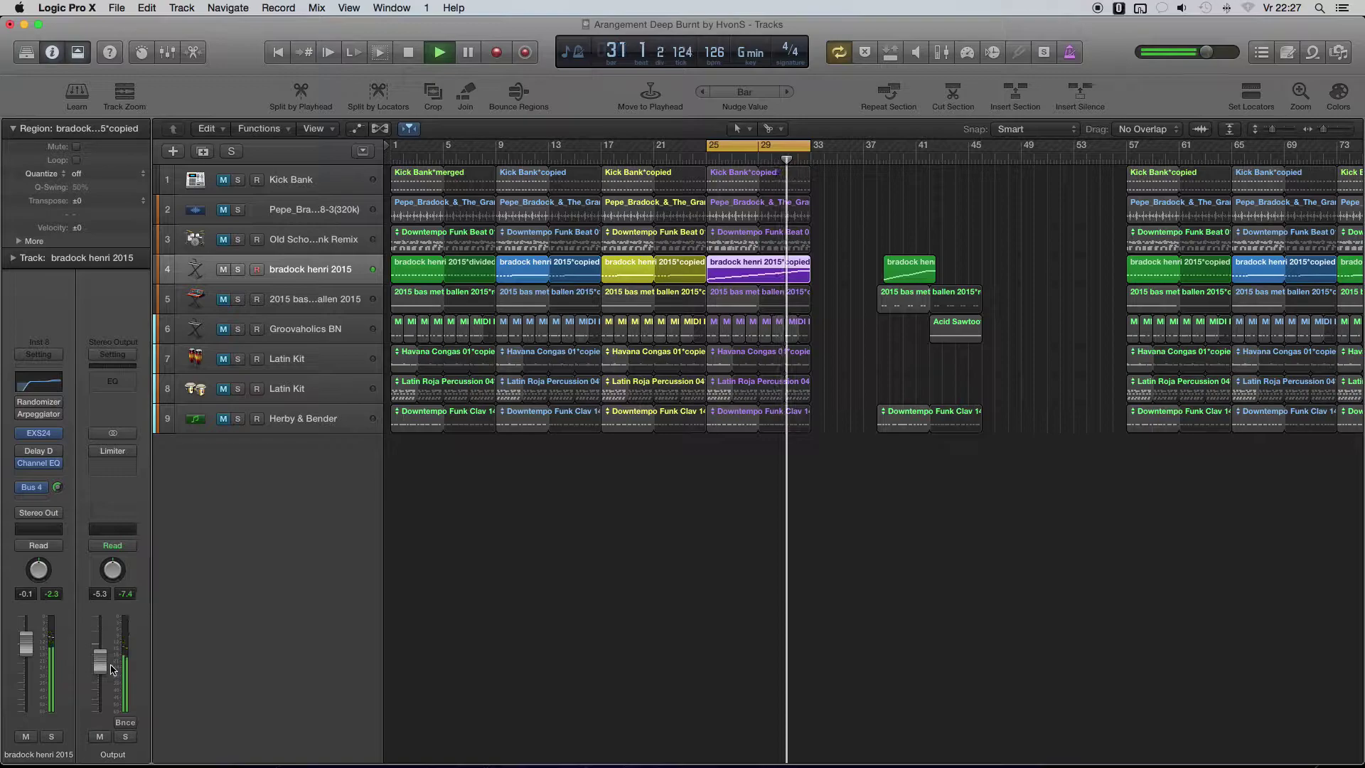
pyautogui.moveTo(108, 666); pyautogui.dragTo(108, 671)
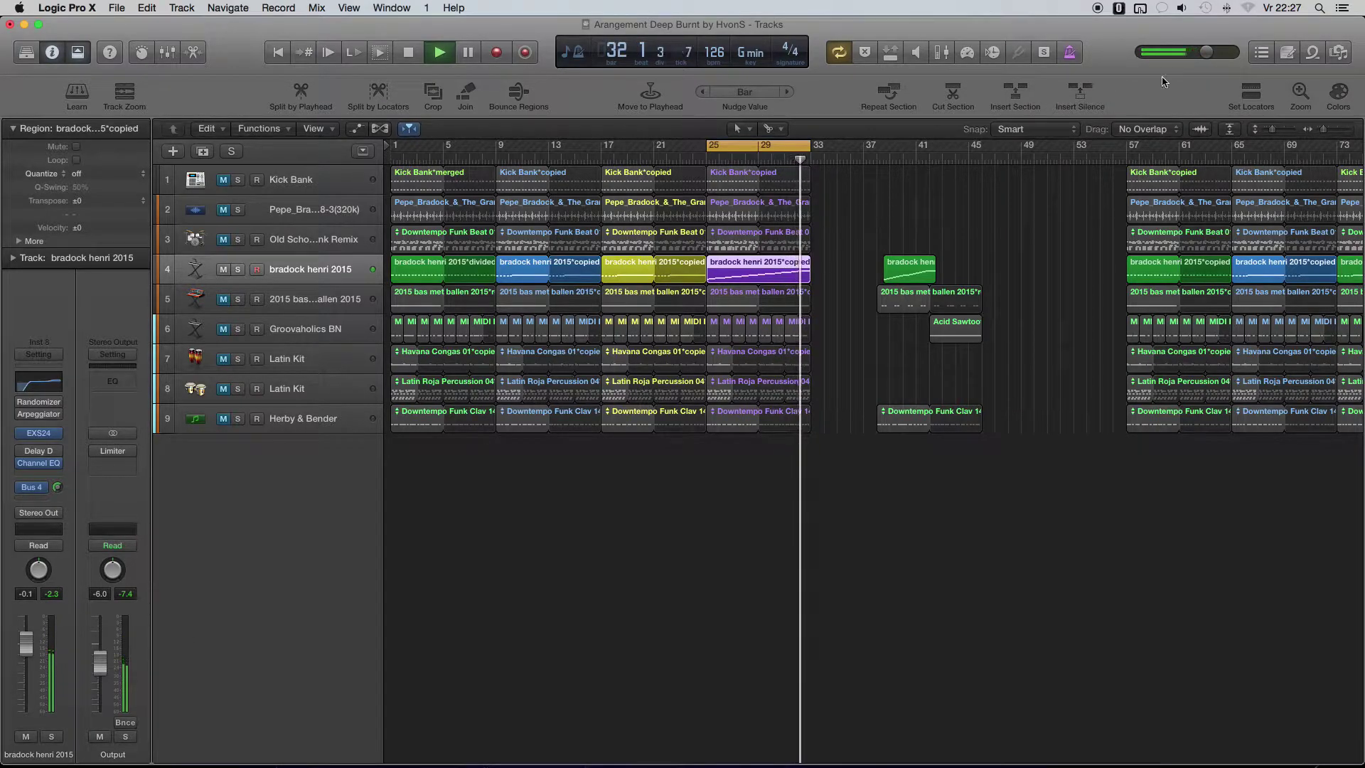
pyautogui.moveTo(1202, 56); pyautogui.dragTo(1196, 56)
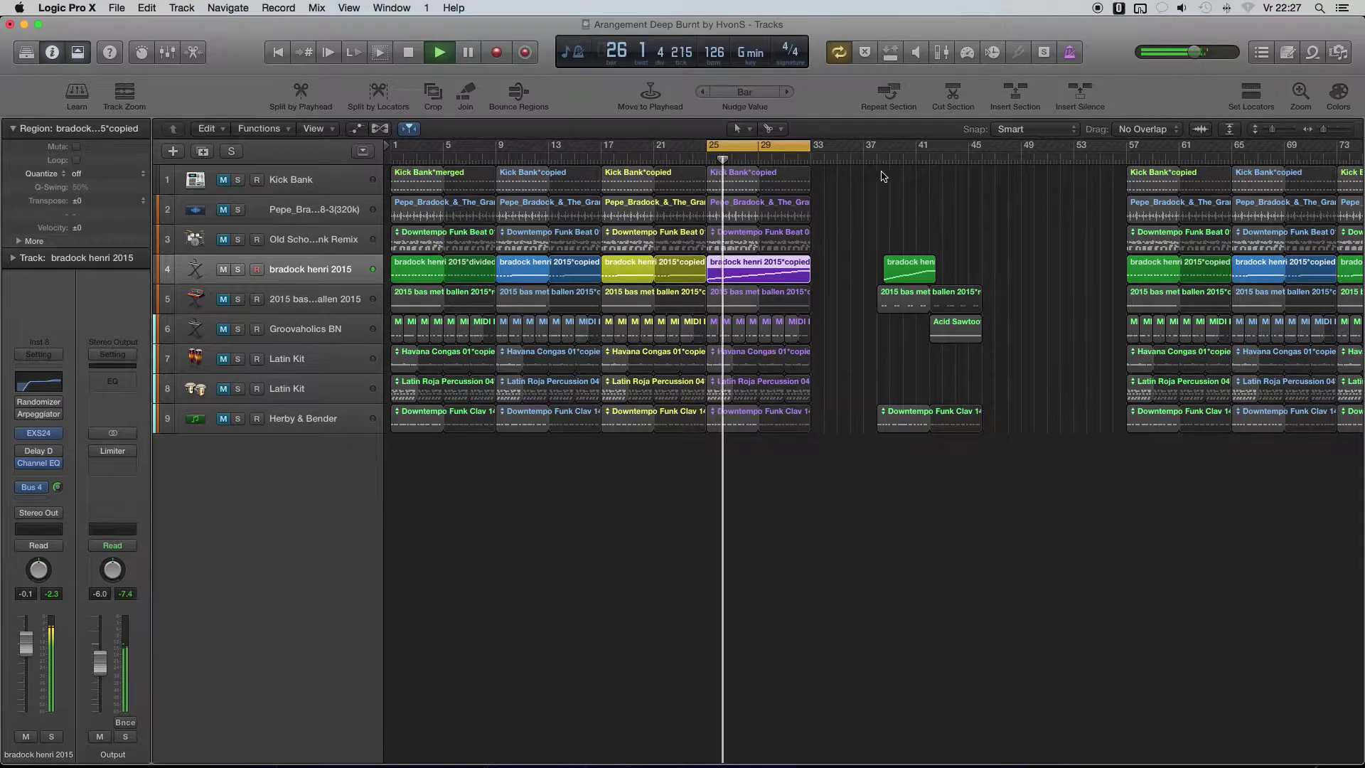
pyautogui.moveTo(765, 146)
pyautogui.mouseDown()
pyautogui.moveTo(501, 144)
pyautogui.moveTo(768, 151)
pyautogui.mouseUp()
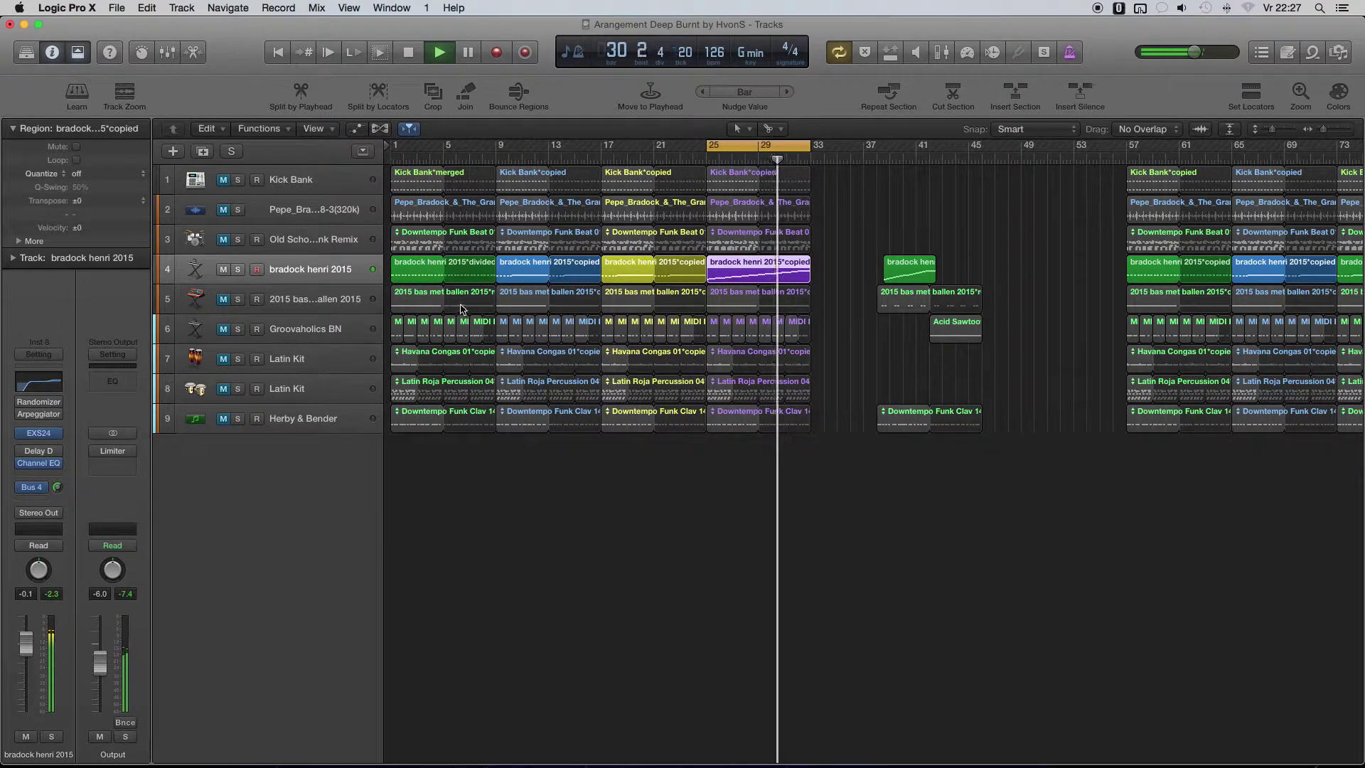
# - Enable the Arpeggiator on the bradock henri 2015 track and lower the track's volume to about -0.5 dB
pyautogui.click(23, 415)
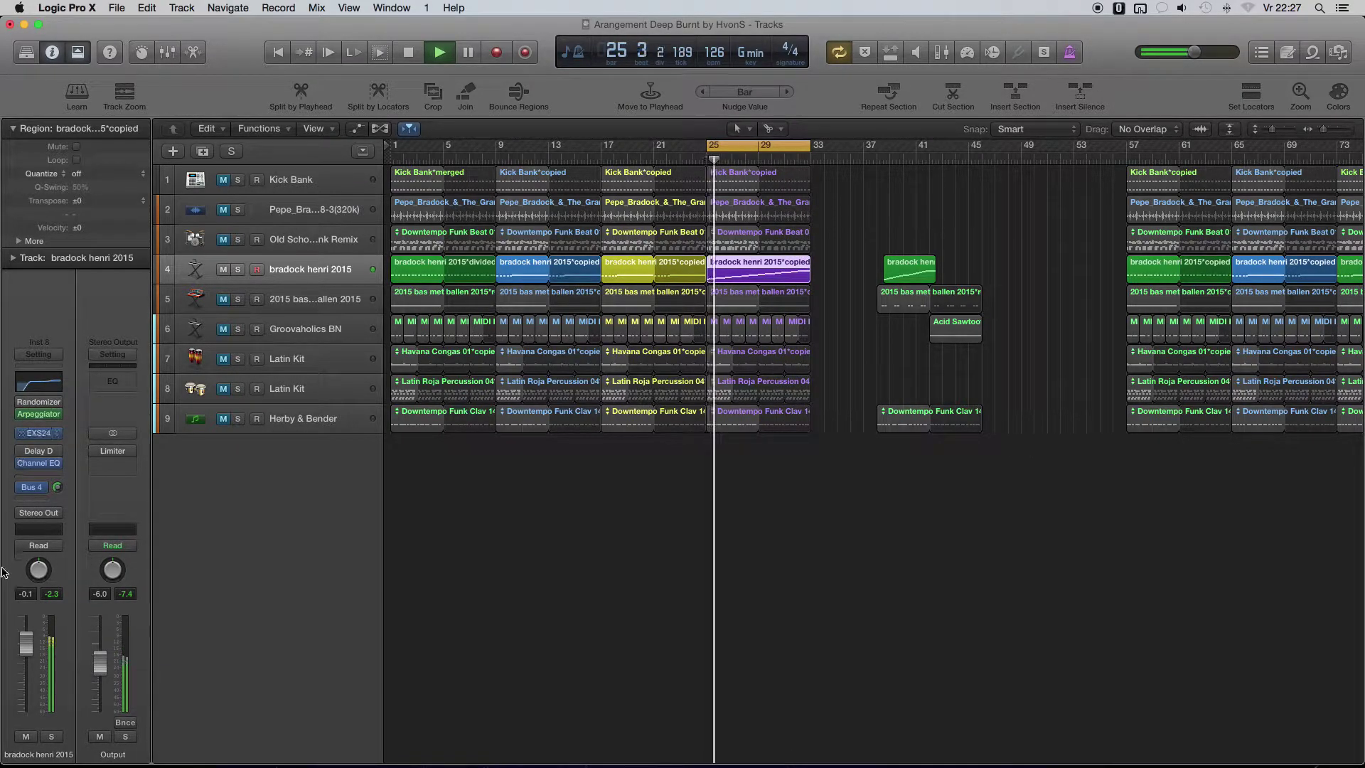
pyautogui.moveTo(25, 644); pyautogui.dragTo(25, 649)
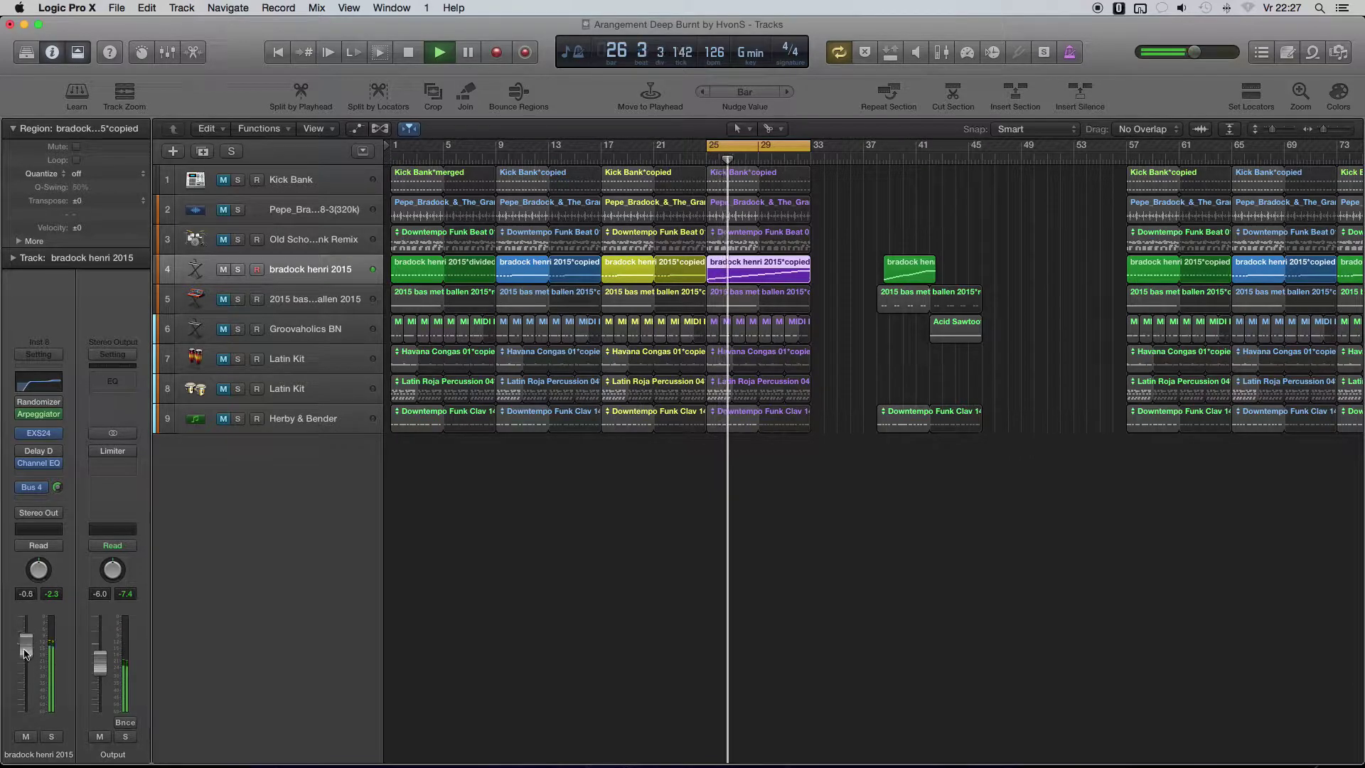
# - Enable Delay D on the bradock henri 2015 track and Space D on its Bus 4 aux, raising the aux level to -2.0 dB
pyautogui.moveTo(56, 489); pyautogui.dragTo(68, 525)
pyautogui.moveTo(97, 441)
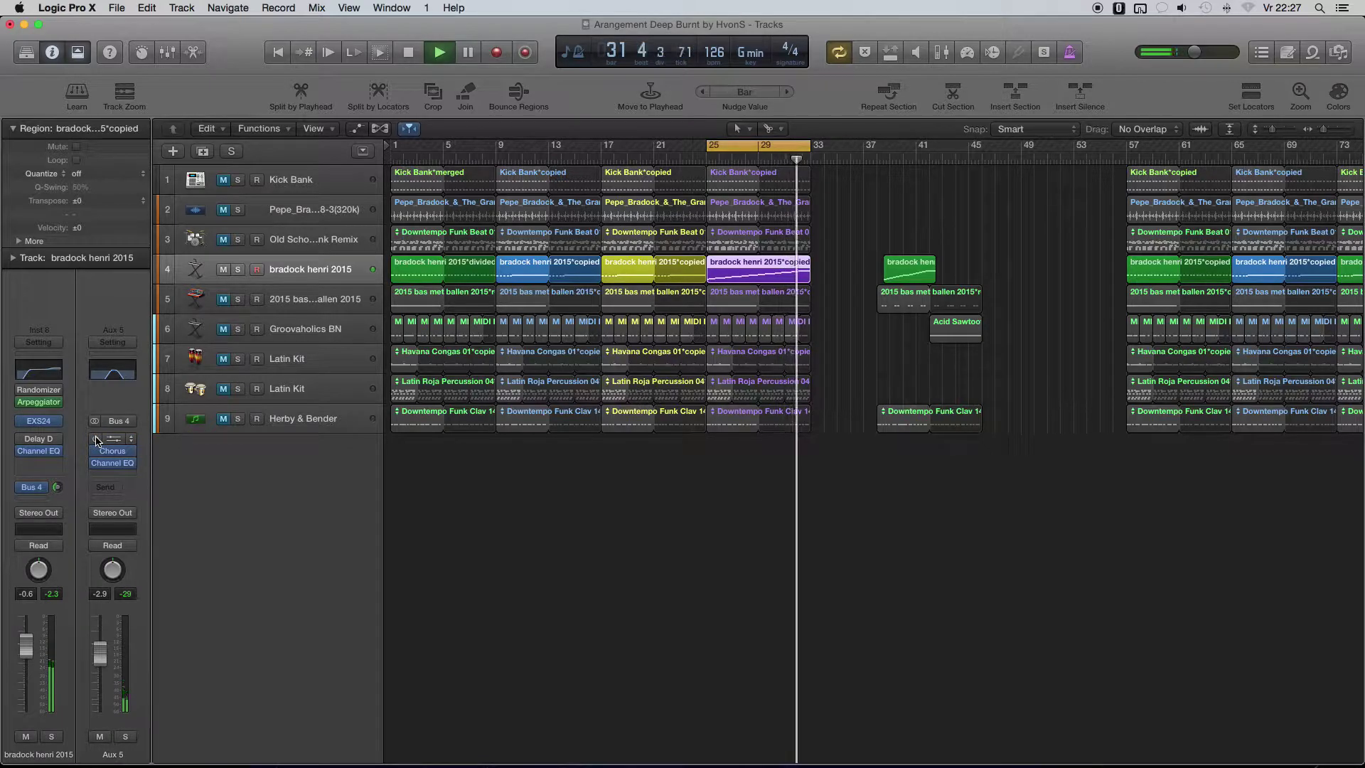
pyautogui.moveTo(24, 442)
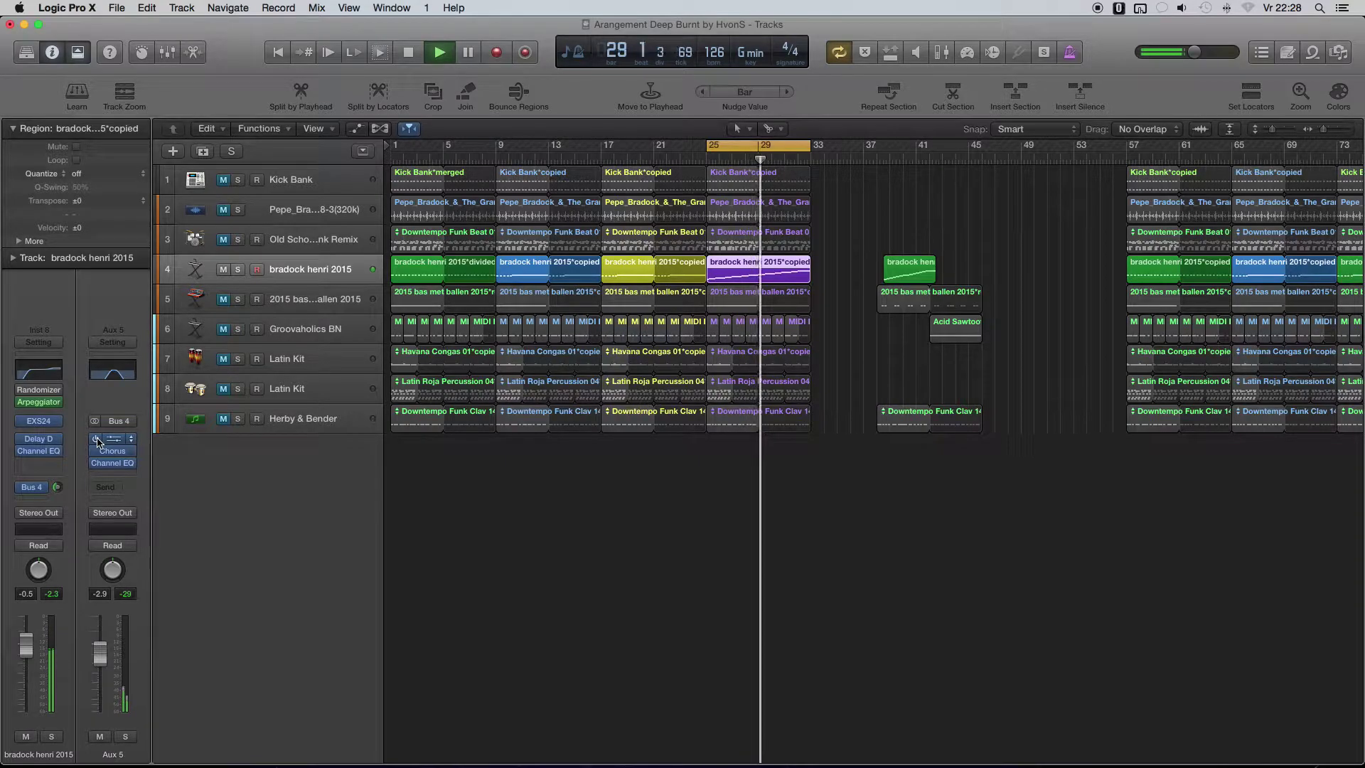
pyautogui.moveTo(102, 657); pyautogui.dragTo(101, 655)
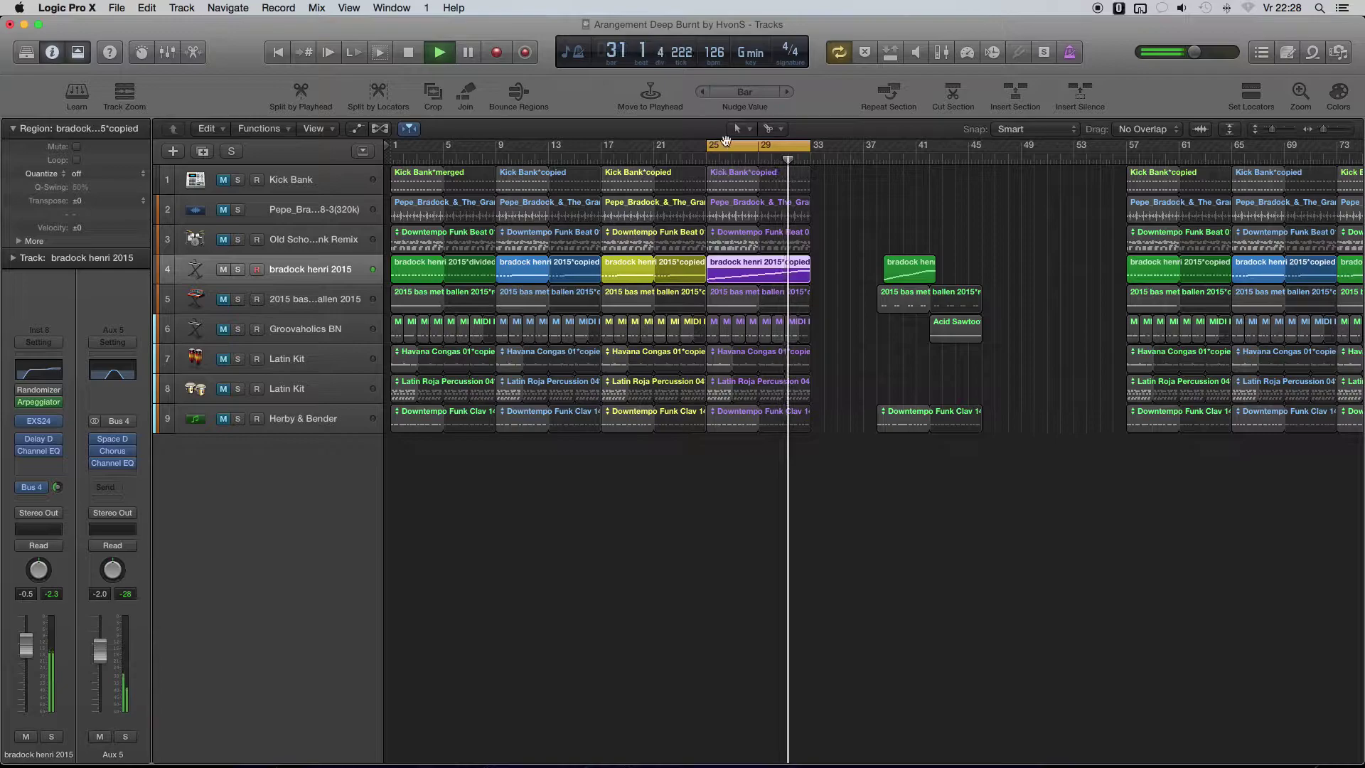
# - Set the cycle range to the first green bradock henri region, restart playback from bar 1 and raise the master volume
pyautogui.click(427, 262)
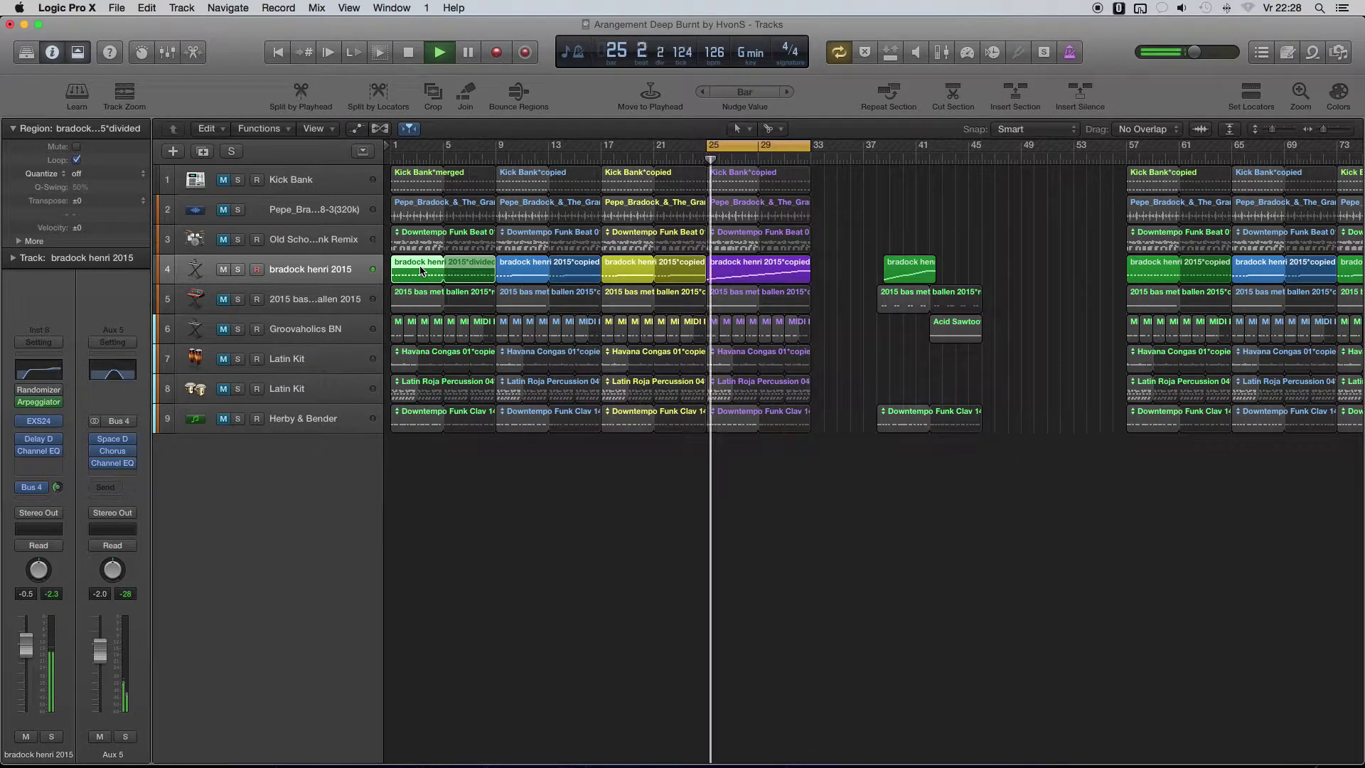
pyautogui.press('super+u')
pyautogui.press('space')
pyautogui.press('space')
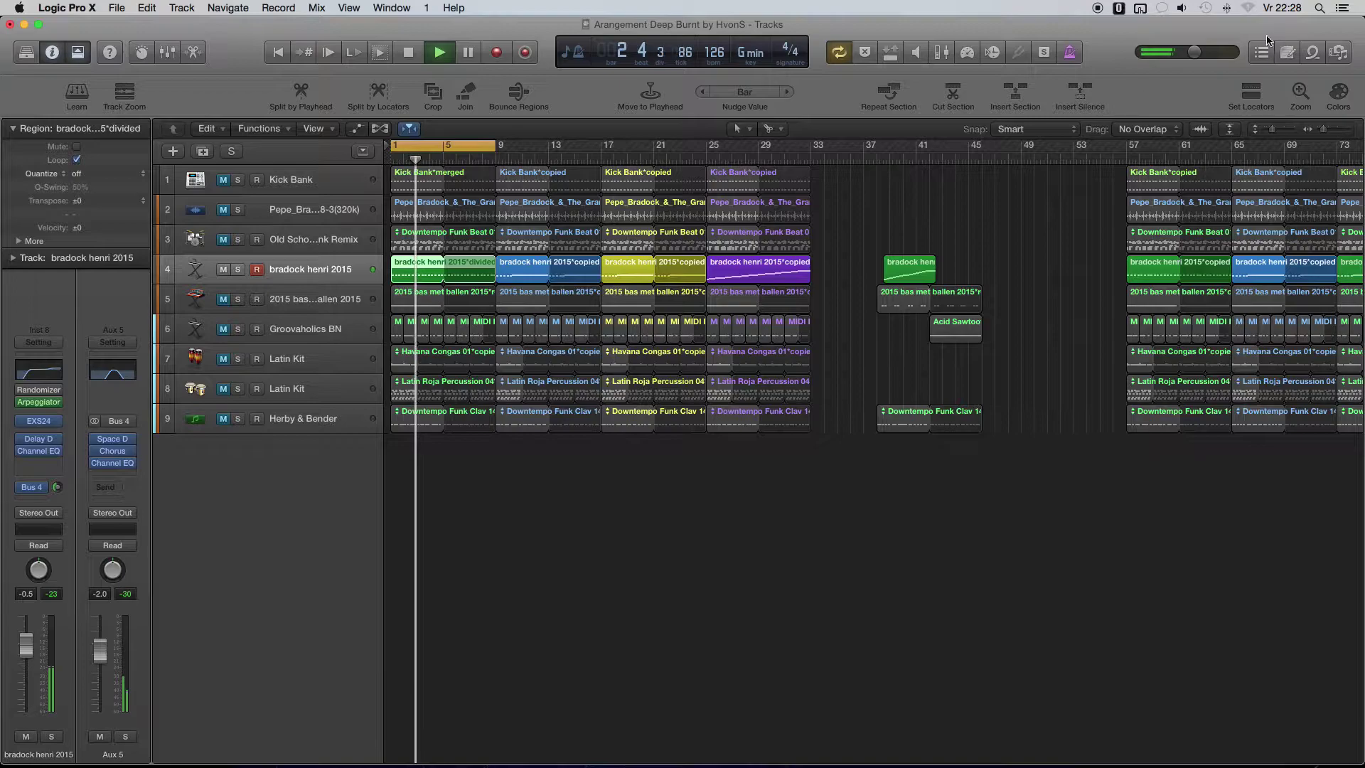
pyautogui.moveTo(1200, 53); pyautogui.dragTo(1217, 56)
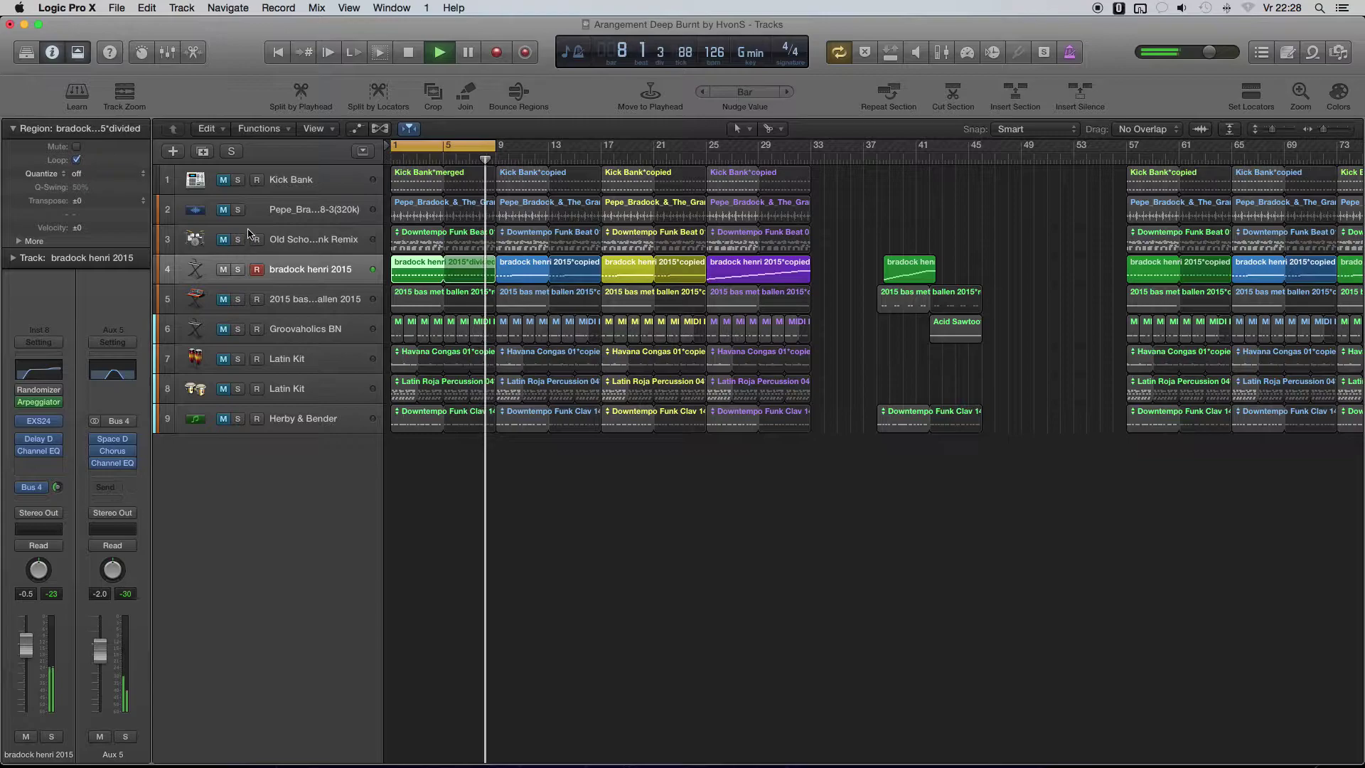
# - Audition the Pepe_Bradock audio track by unmuting it, lower its volume to -9.8 dB and mute it again
pyautogui.click(224, 209)
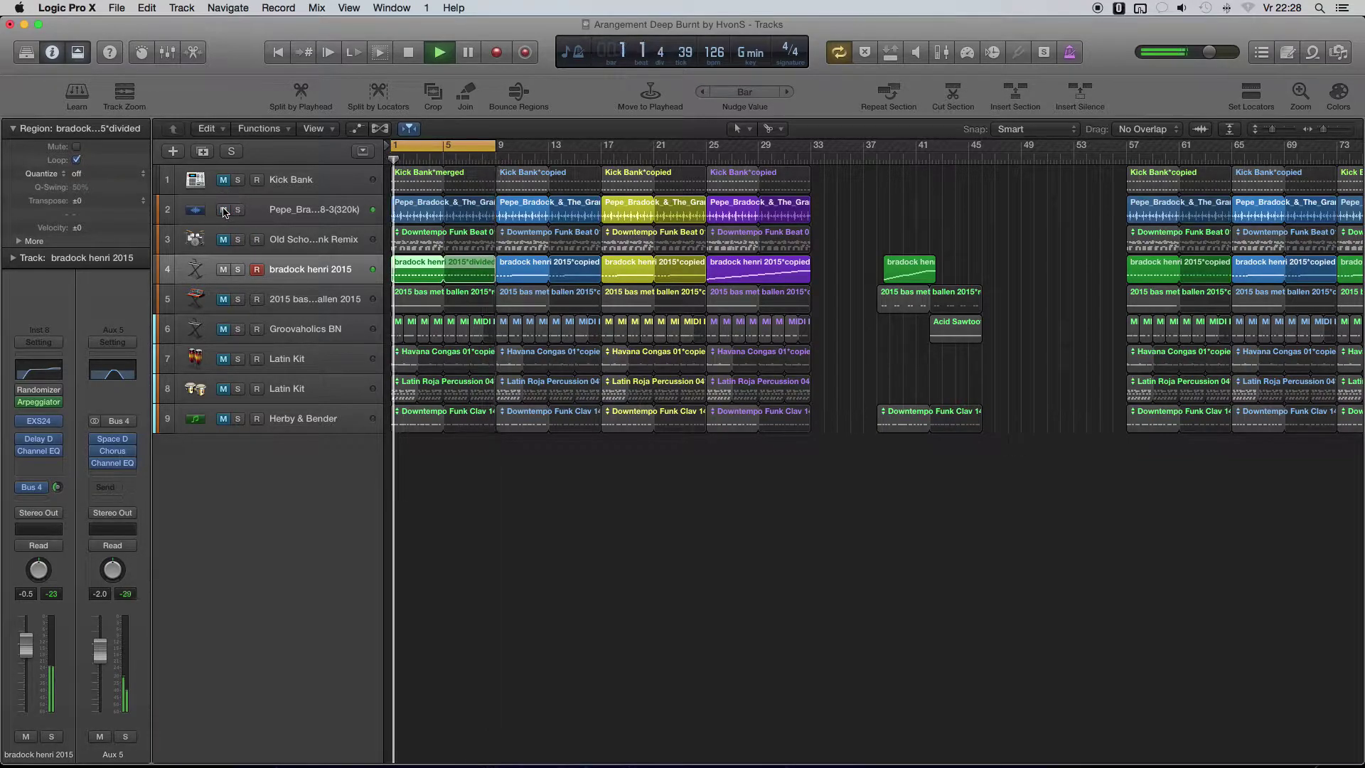
pyautogui.click(299, 210)
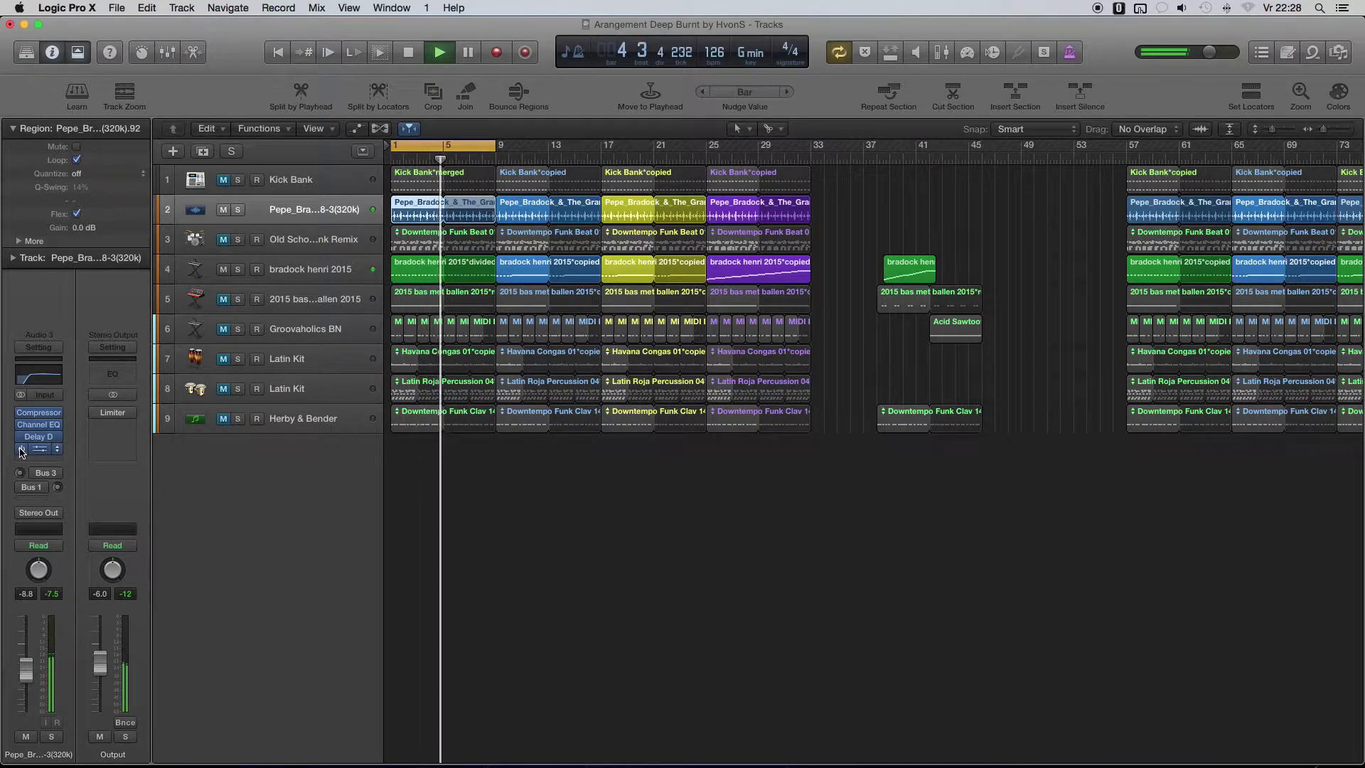
pyautogui.moveTo(25, 662); pyautogui.dragTo(27, 664)
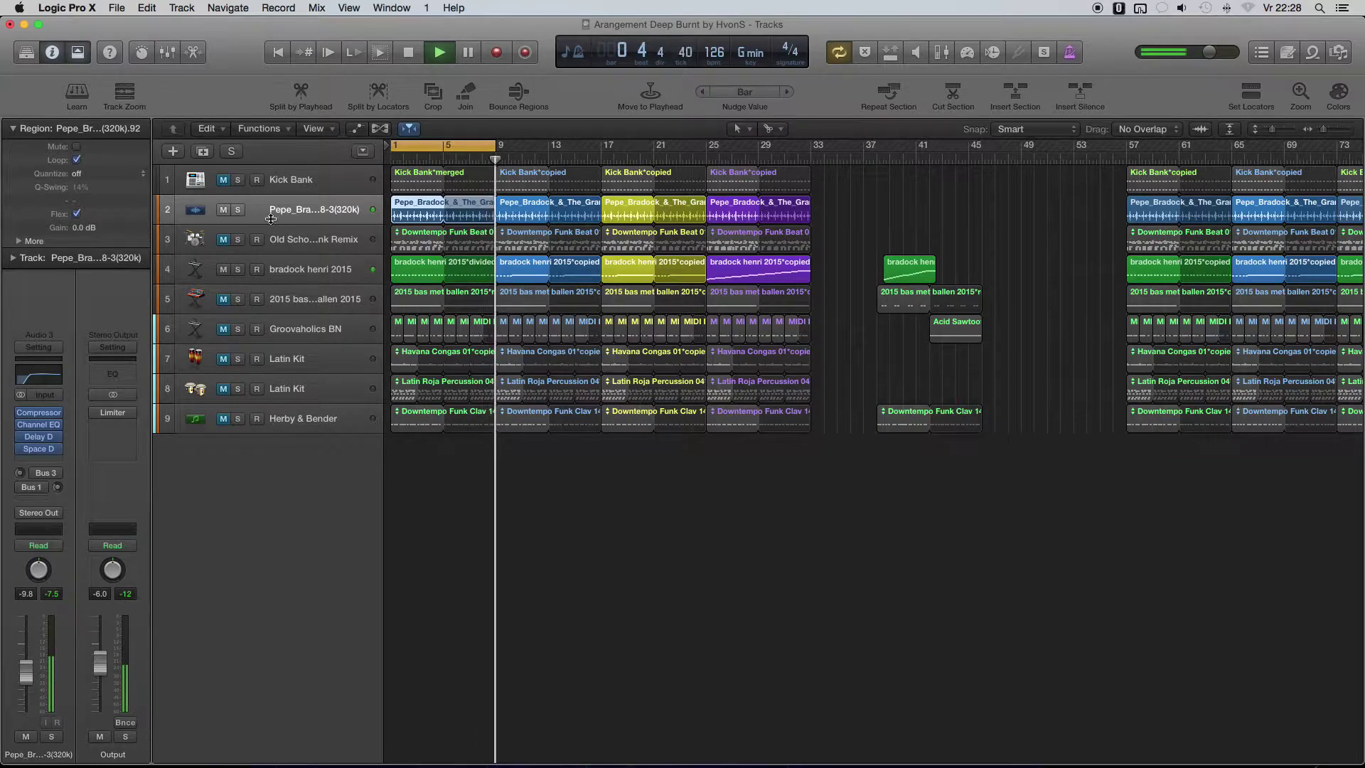
pyautogui.click(222, 210)
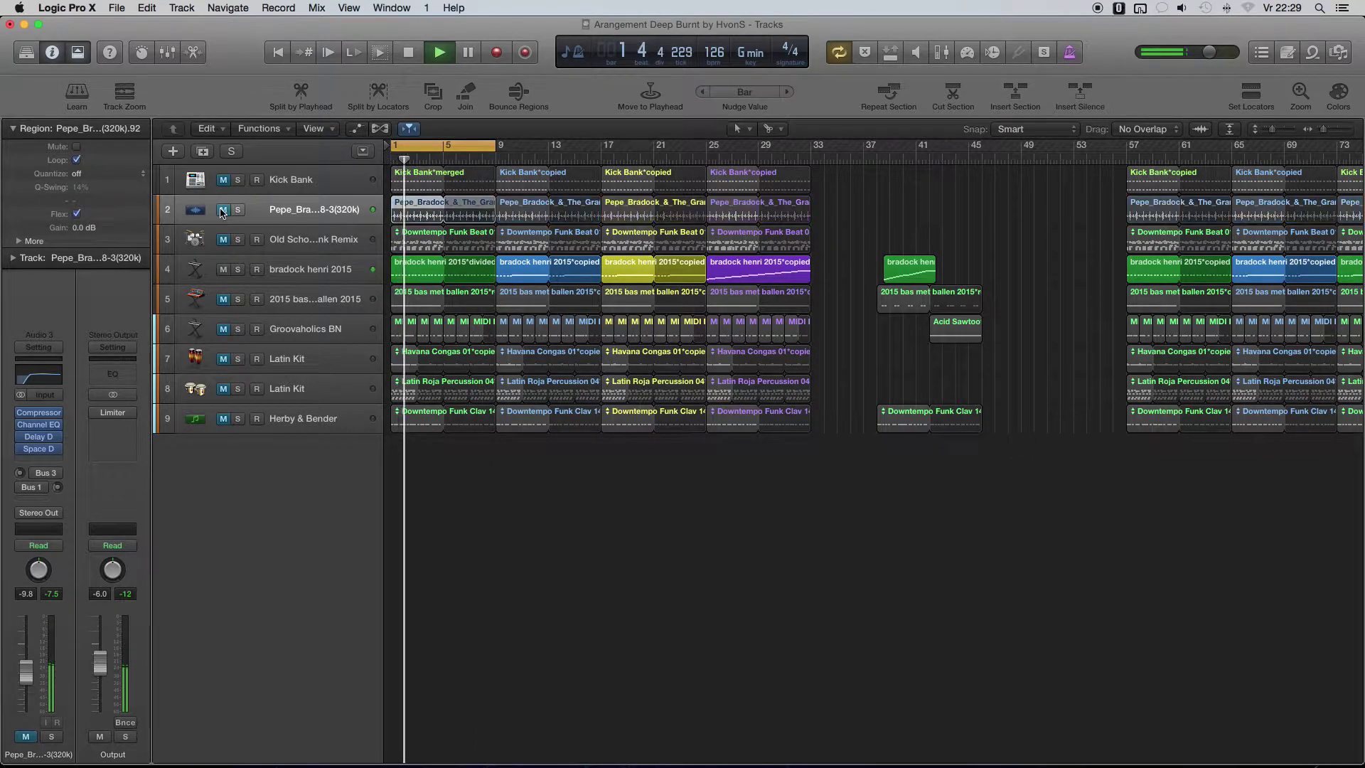
# - Briefly audition the drum track on track 3 and delete the leftover regions between bars 37 and 45
pyautogui.click(224, 241)
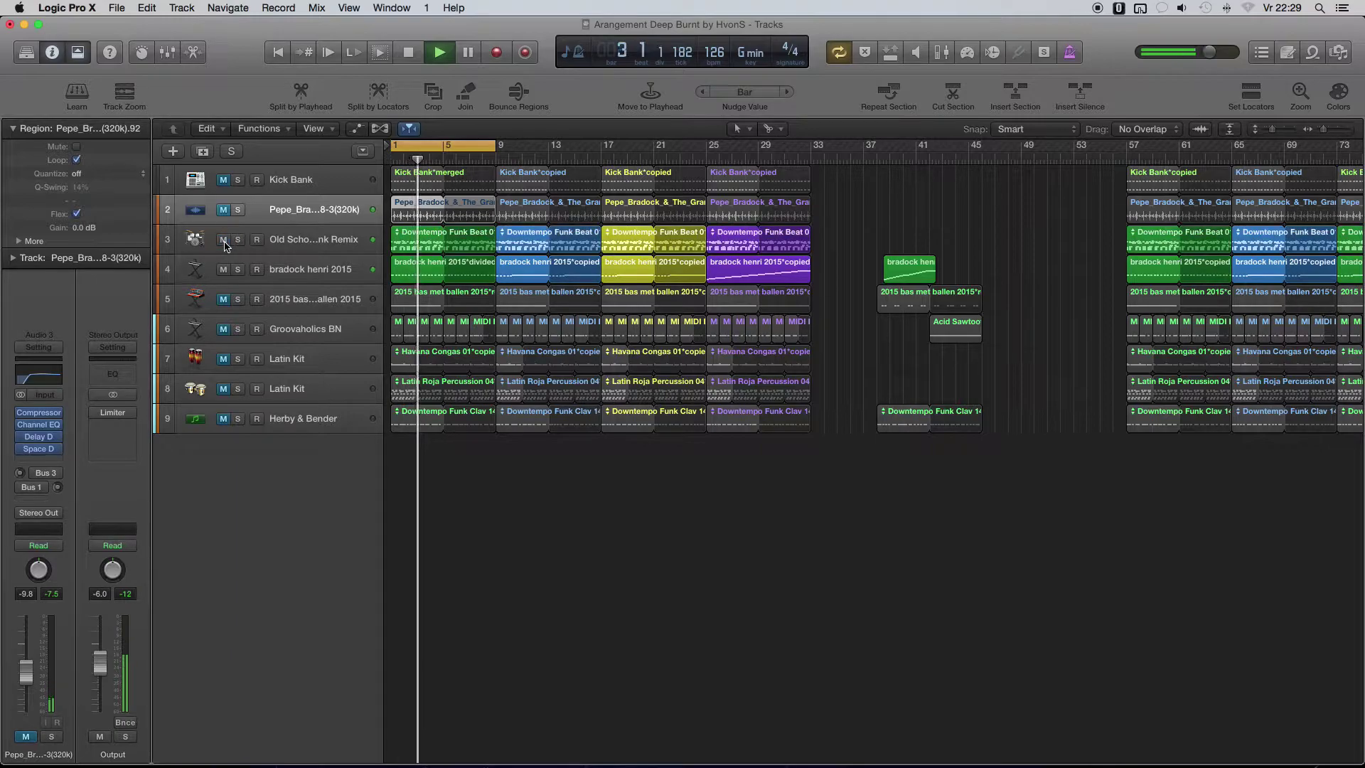
pyautogui.click(224, 242)
pyautogui.moveTo(1008, 238); pyautogui.dragTo(893, 419)
pyautogui.press('Delete')
# - Move the blue, yellow and purple sections of all nine tracks along the timeline so that they start at bar 29
pyautogui.moveTo(853, 183); pyautogui.dragTo(526, 442)
pyautogui.hotkey('alt', 'Right')
pyautogui.hotkey('alt', 'Right')
pyautogui.hotkey('alt', 'Right')
pyautogui.hotkey('alt', 'Right')
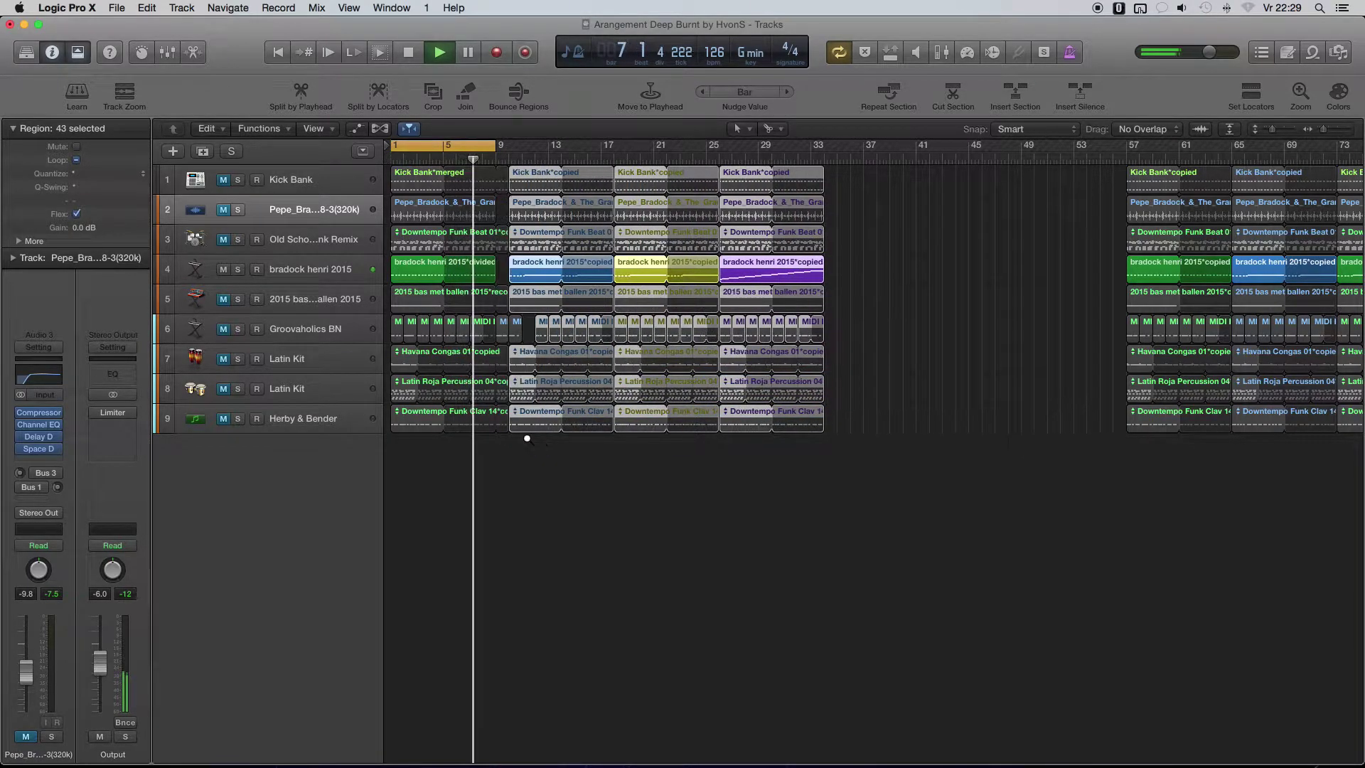
pyautogui.hotkey('alt', 'Right')
pyautogui.hotkey('alt', 'Right')
pyautogui.hotkey('alt', 'Right')
pyautogui.hotkey('alt', 'Right')
pyautogui.hotkey('alt', 'Right')
pyautogui.hotkey('alt', 'Right')
pyautogui.hotkey('alt', 'Right')
pyautogui.hotkey('alt', 'Right')
pyautogui.hotkey('alt', 'Right')
pyautogui.hotkey('alt', 'Right')
pyautogui.hotkey('alt', 'Right')
pyautogui.hotkey('alt', 'Right')
pyautogui.hotkey('alt', 'Right')
pyautogui.hotkey('alt', 'Right')
pyautogui.hotkey('alt', 'Right')
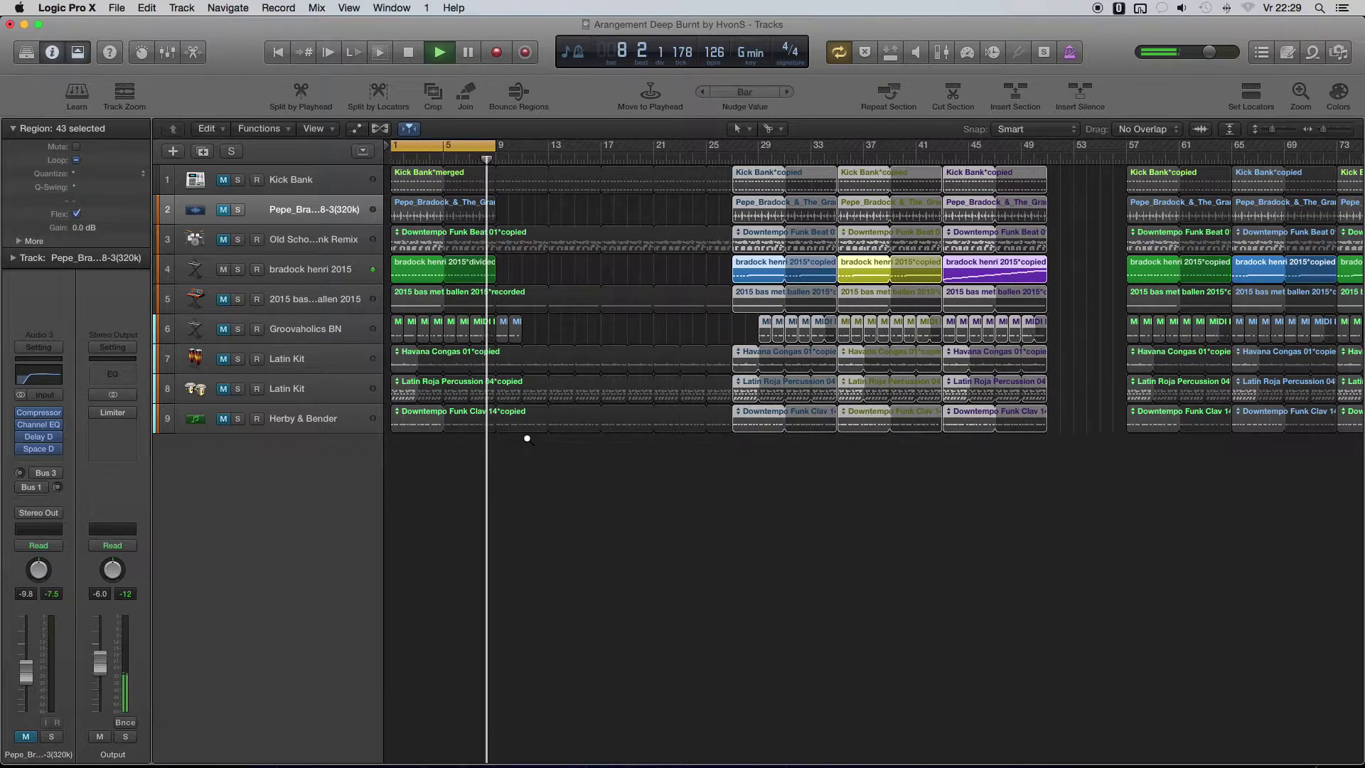
pyautogui.hotkey('alt', 'Right')
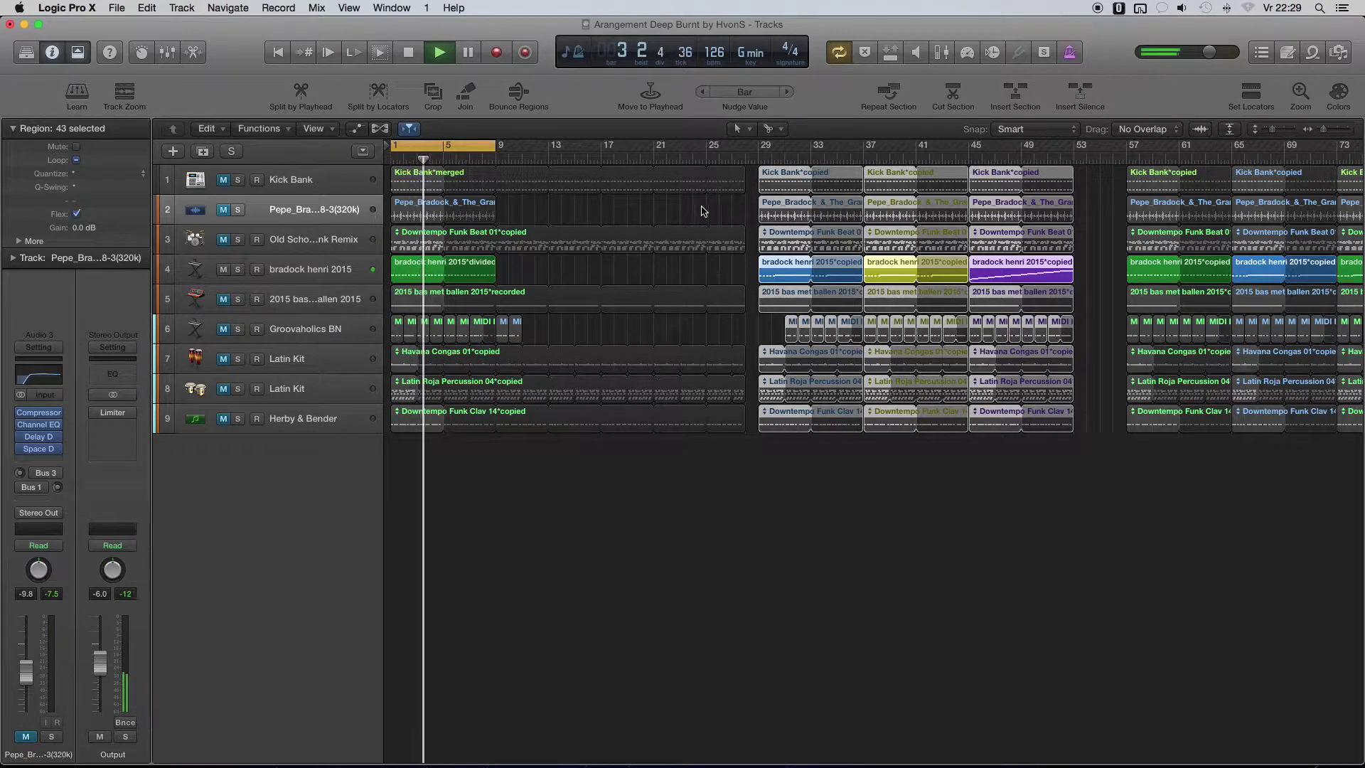
# - Shorten the six looping green regions that run past the first section so their loops end at bar 9
pyautogui.click(725, 462)
pyautogui.moveTo(740, 455); pyautogui.dragTo(708, 173)
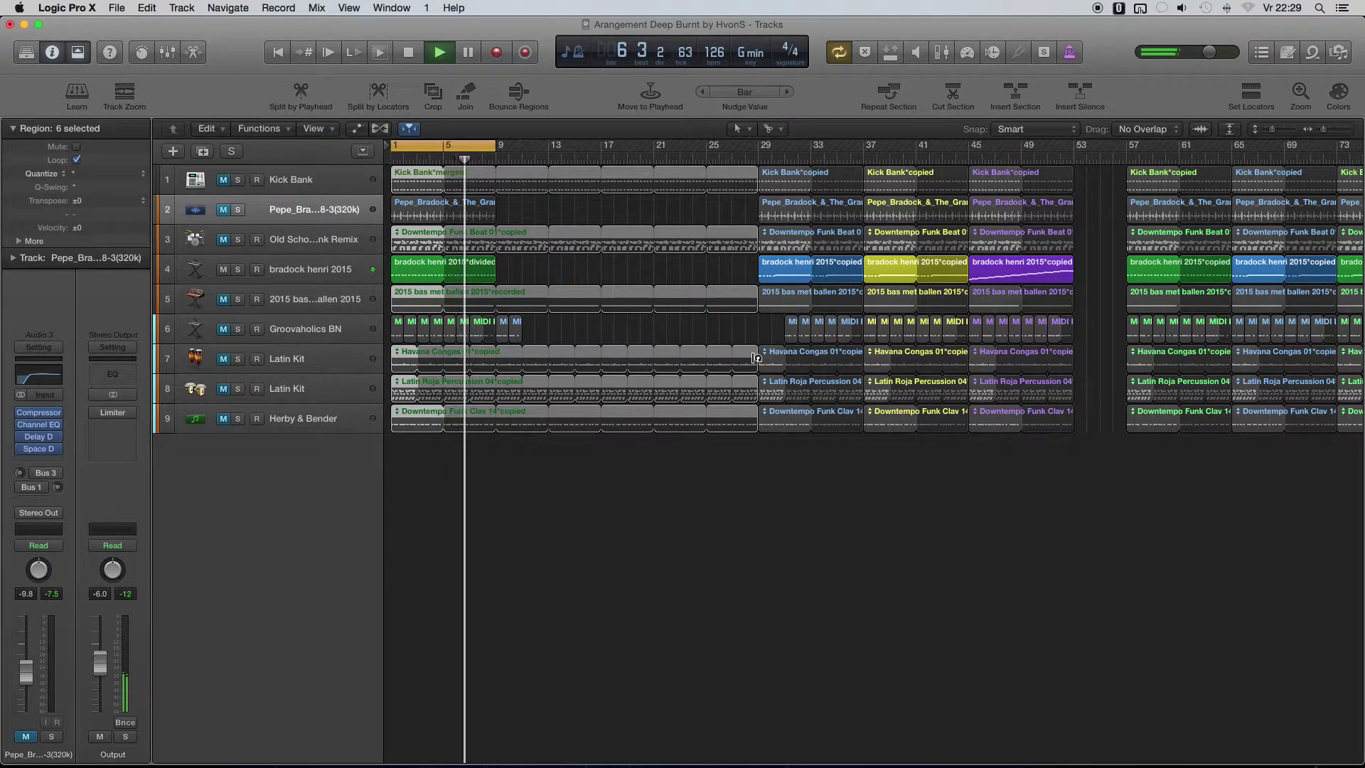
pyautogui.moveTo(743, 358); pyautogui.dragTo(495, 372)
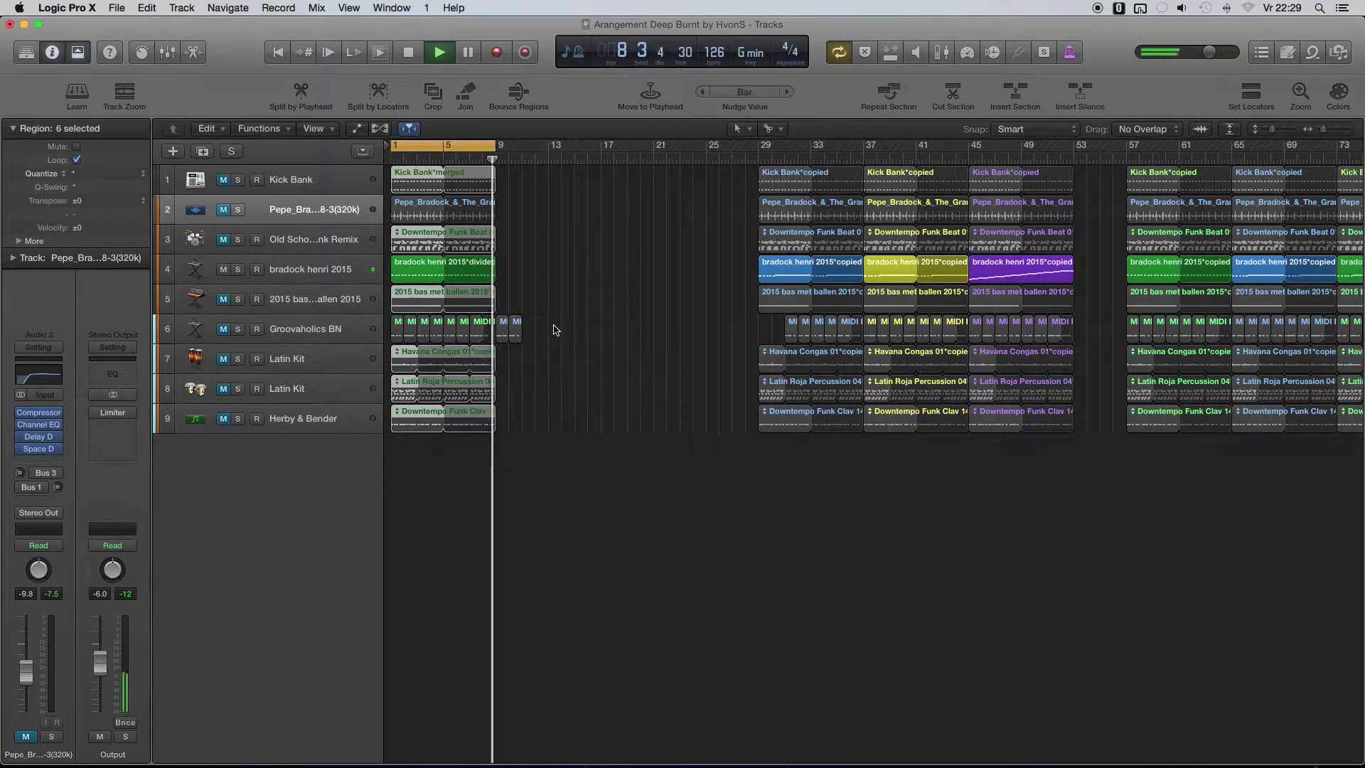
# - Move the two stray blue MIDI regions on the Groovaholics BN track to the start of the blue section at bar 29
pyautogui.moveTo(554, 315); pyautogui.dragTo(502, 342)
pyautogui.hotkey('alt', 'Right')
pyautogui.hotkey('alt', 'Right')
pyautogui.hotkey('alt', 'Right')
pyautogui.hotkey('alt', 'Right')
pyautogui.hotkey('alt', 'Right')
pyautogui.hotkey('alt', 'Right')
pyautogui.hotkey('alt', 'Right')
pyautogui.hotkey('alt', 'Right')
pyautogui.hotkey('alt', 'Right')
pyautogui.hotkey('alt', 'Right')
pyautogui.hotkey('alt', 'Right')
pyautogui.hotkey('alt', 'Right')
pyautogui.hotkey('alt', 'Right')
pyautogui.hotkey('alt', 'Right')
pyautogui.hotkey('alt', 'Right')
pyautogui.hotkey('alt', 'Right')
pyautogui.hotkey('alt', 'Right')
pyautogui.hotkey('alt', 'Right')
pyautogui.hotkey('alt', 'Right')
pyautogui.hotkey('alt', 'Right')
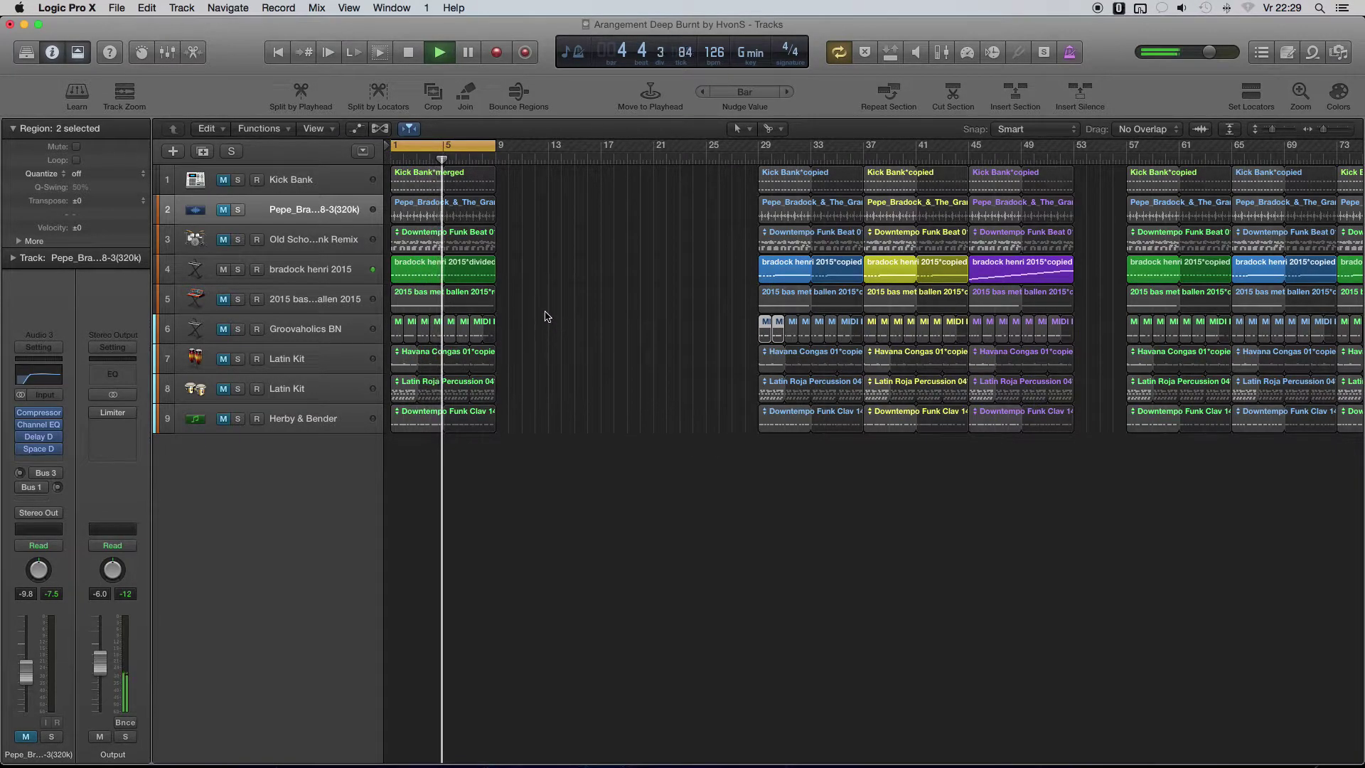
# - Unmute the drum track on track 3 and copy the green eight-bar section of all nine tracks to bar 9
pyautogui.click(224, 242)
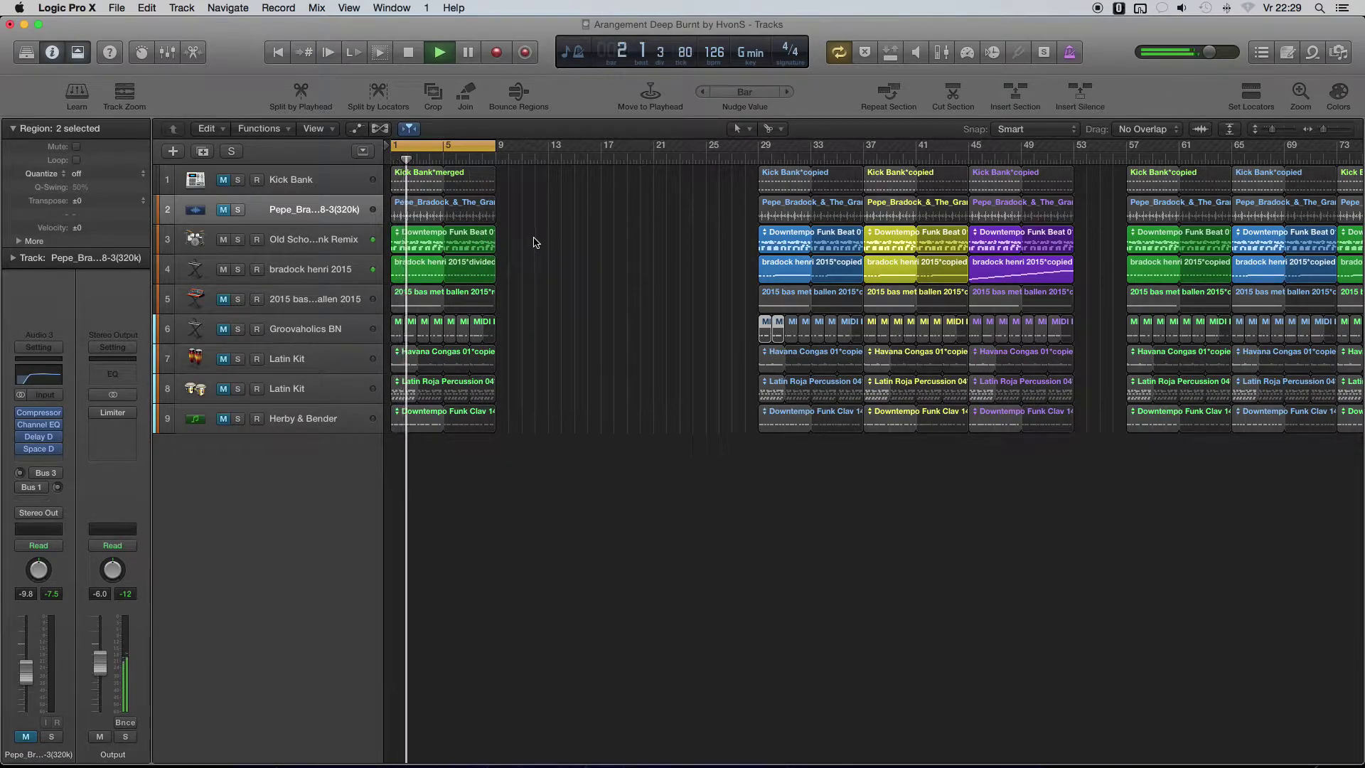
pyautogui.click(521, 175)
pyautogui.moveTo(521, 174); pyautogui.dragTo(509, 414)
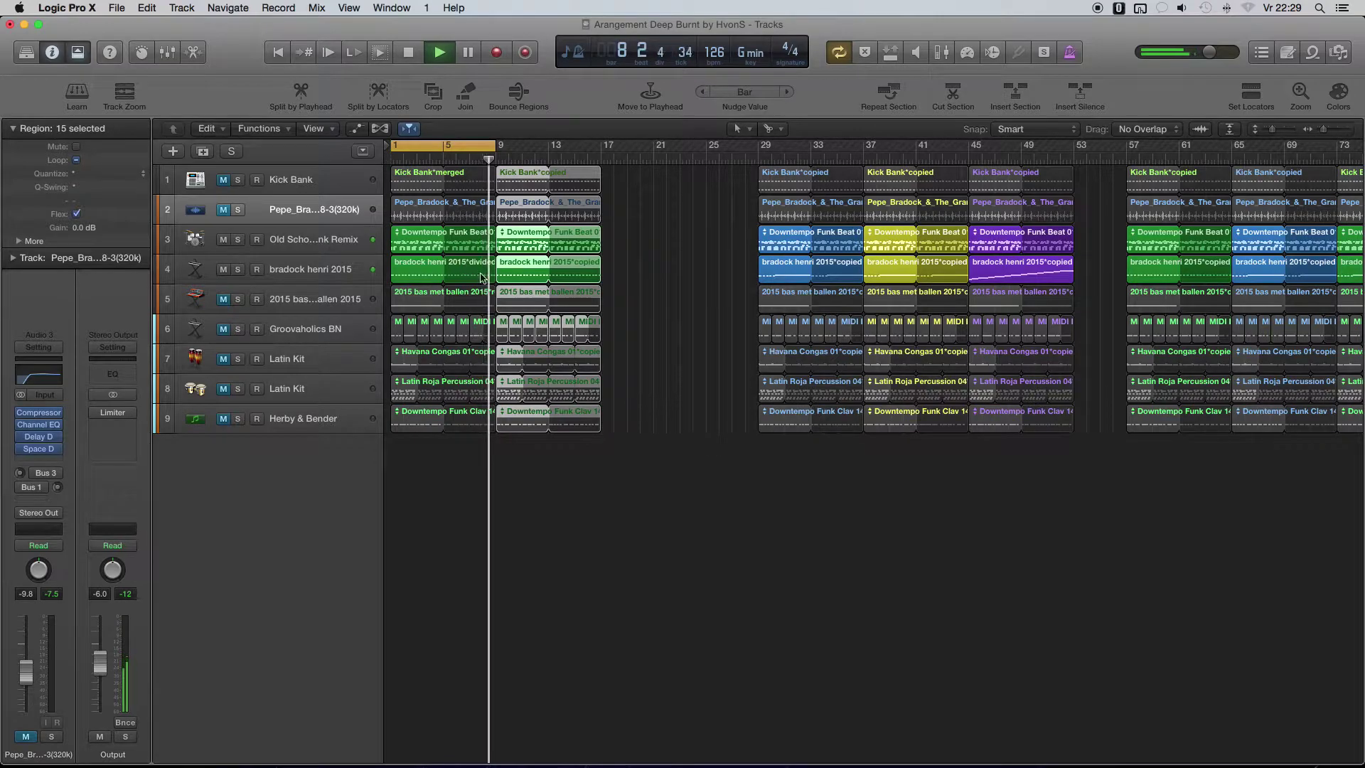
# - Delete the Downtempo Funk Beat region from the first eight bars of the drum track on track 3
pyautogui.click(629, 251)
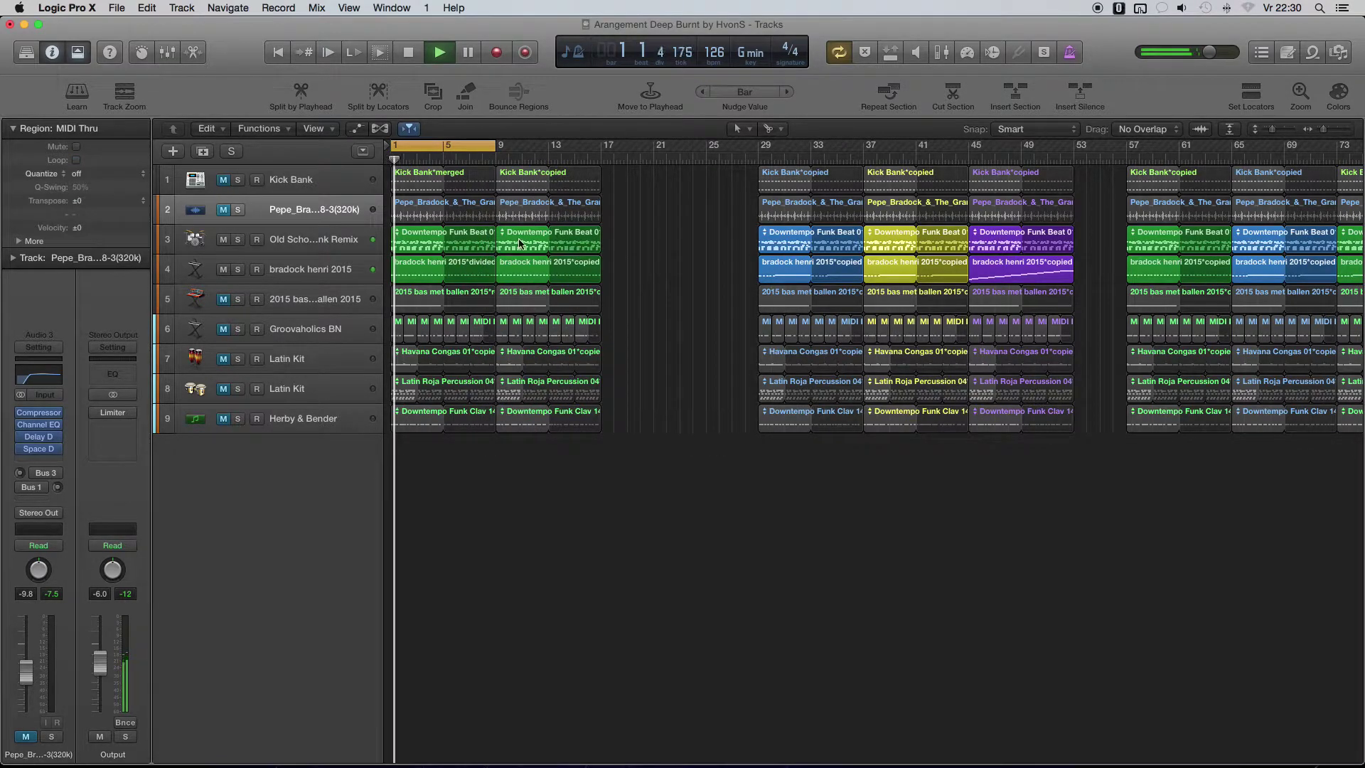
pyautogui.click(434, 240)
pyautogui.press('Delete')
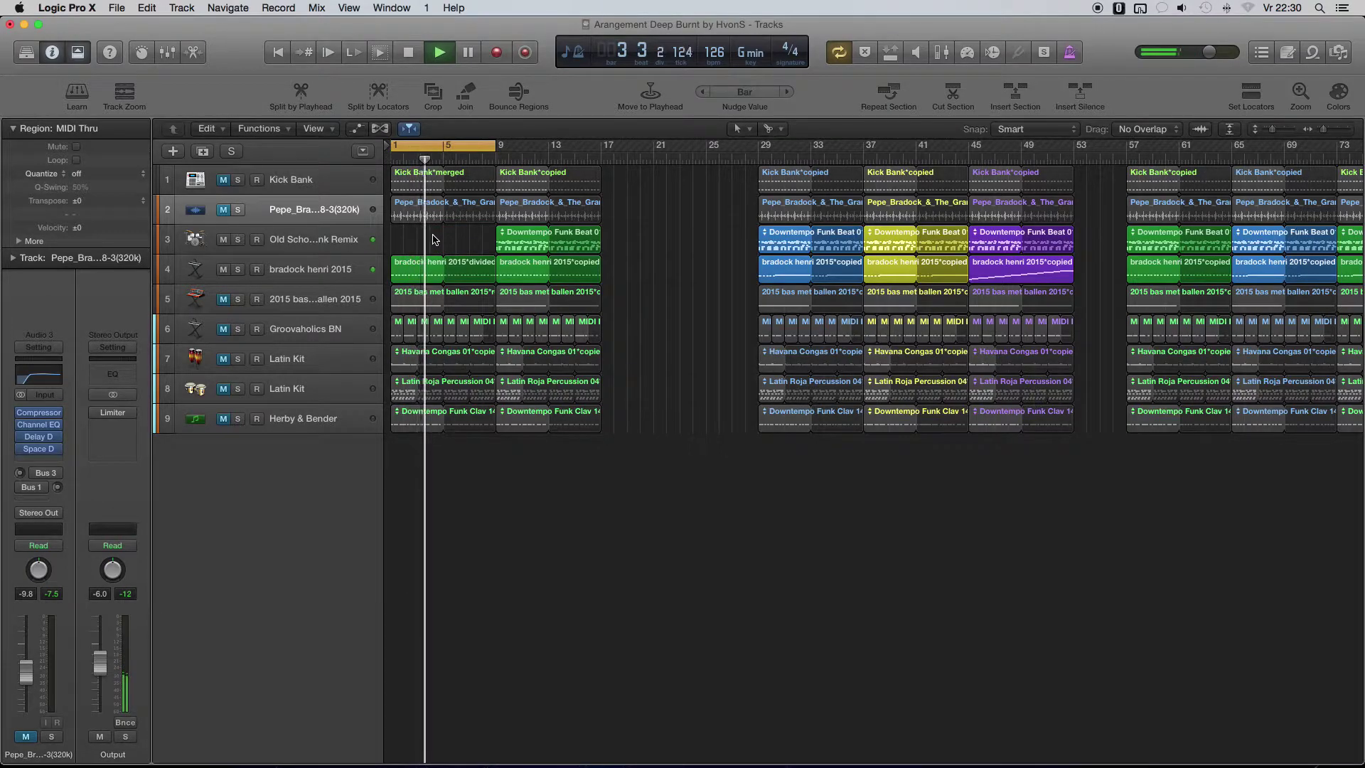
# - Cycle bars 9 to 17 and copy the green eight-bar section of all nine tracks from bar 9 to bar 17
pyautogui.moveTo(456, 143); pyautogui.dragTo(617, 415)
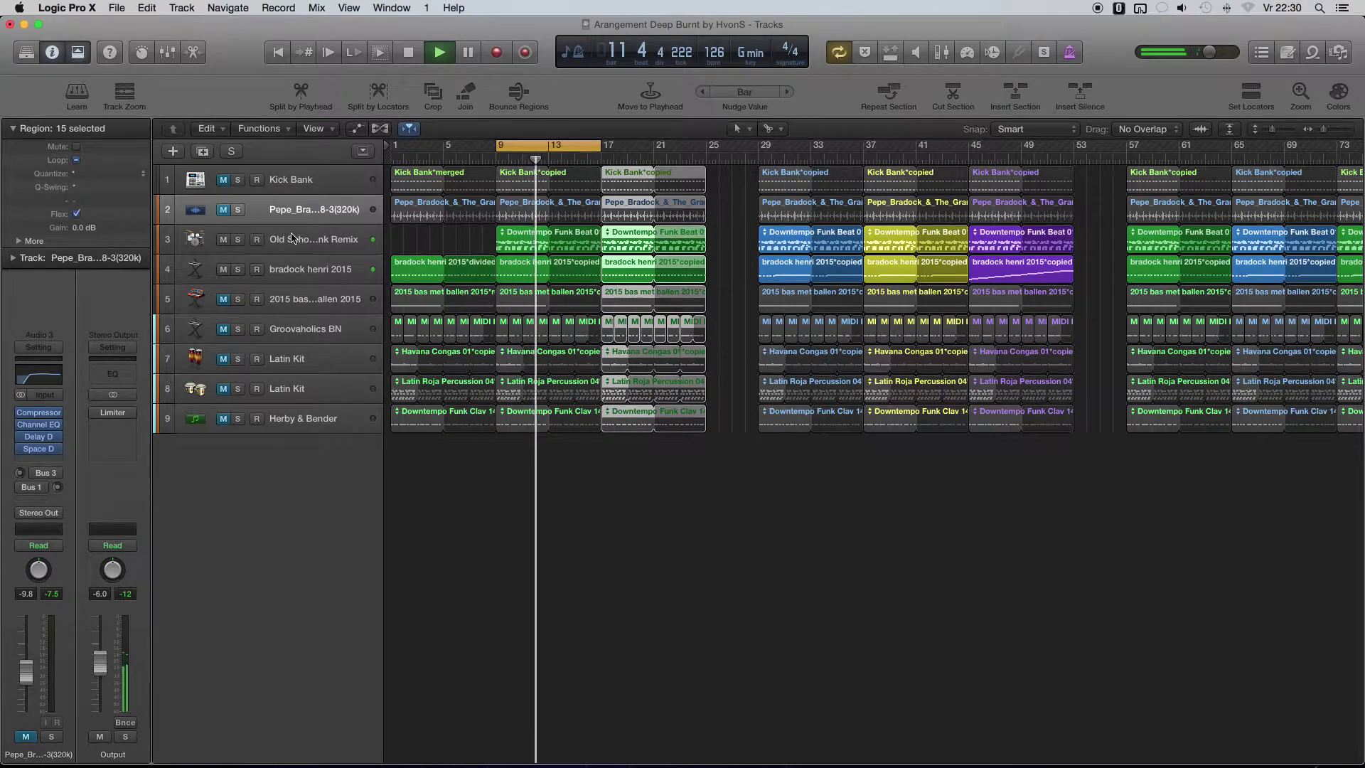
pyautogui.click(224, 210)
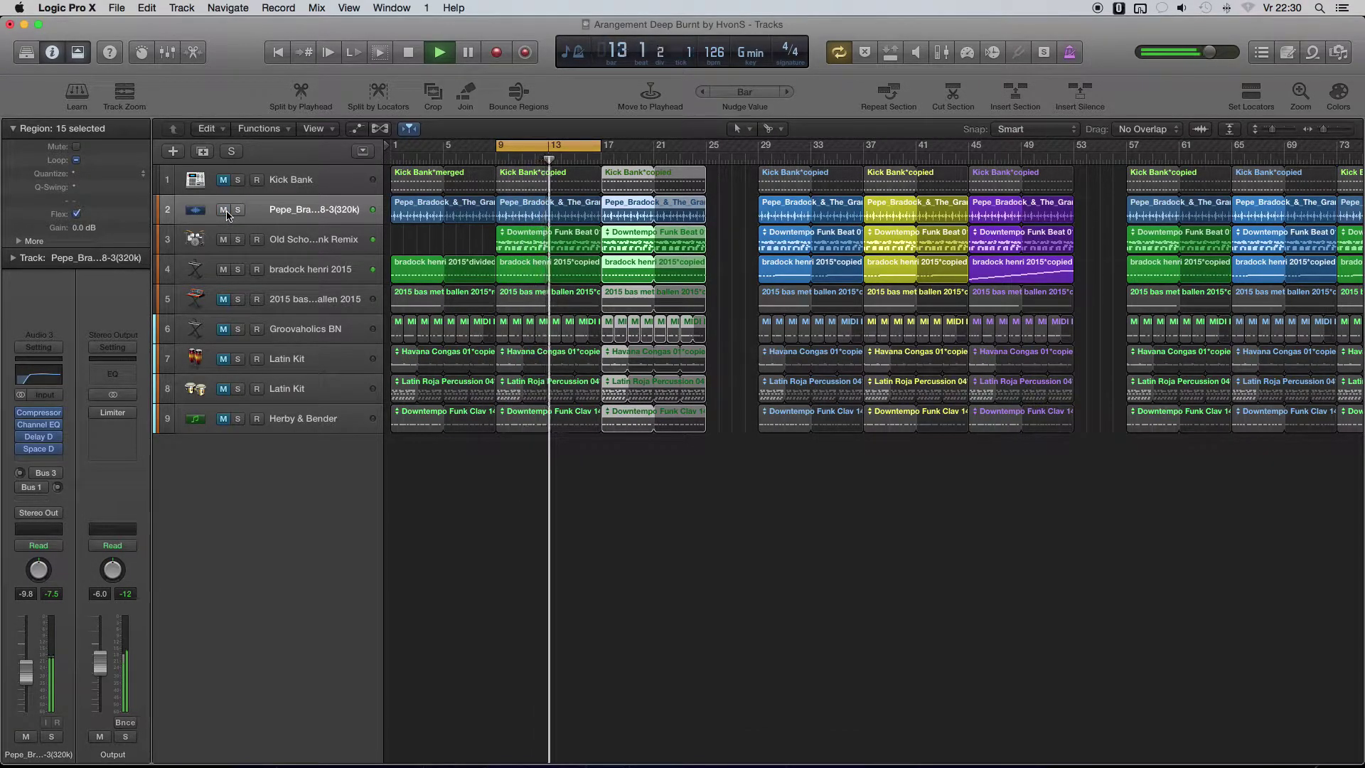
pyautogui.click(225, 211)
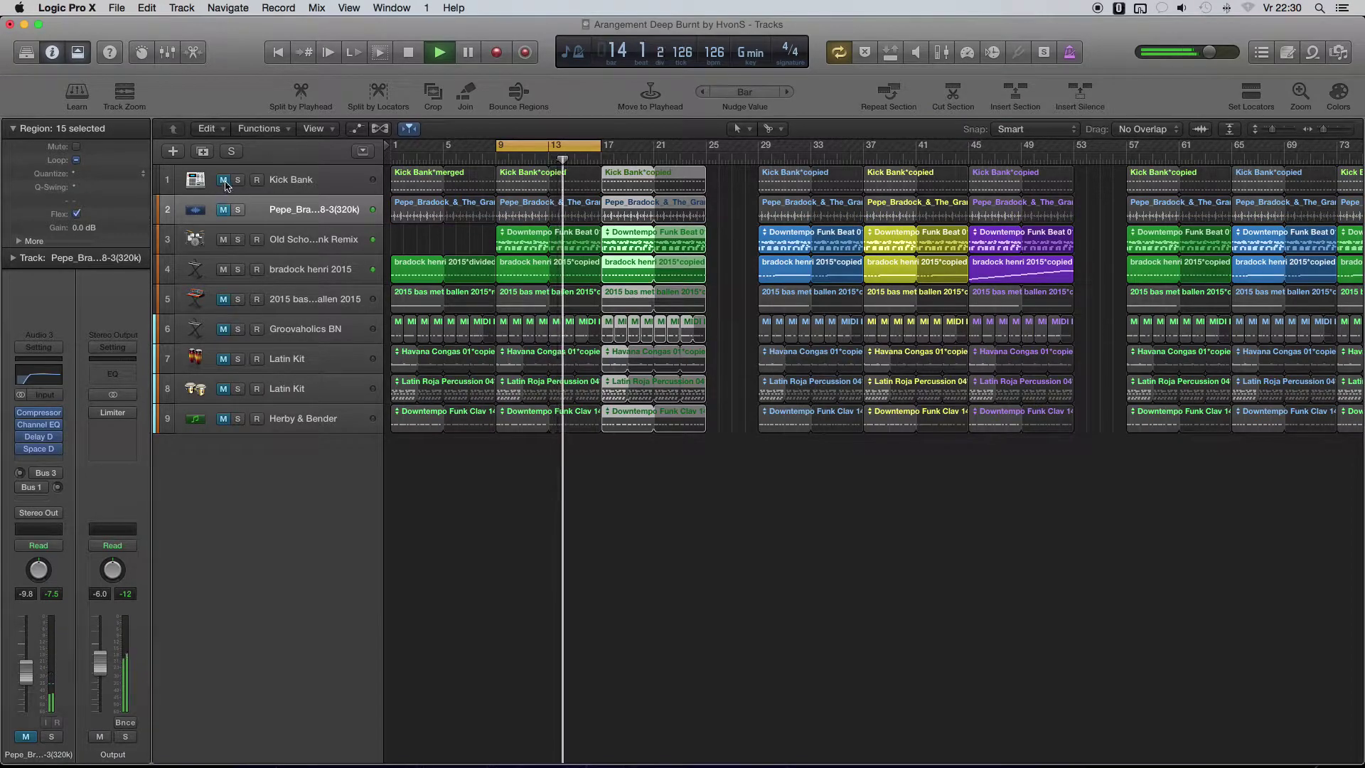
# - Unmute the Kick Bank track and lower its volume to -5.8 dB
pyautogui.click(224, 181)
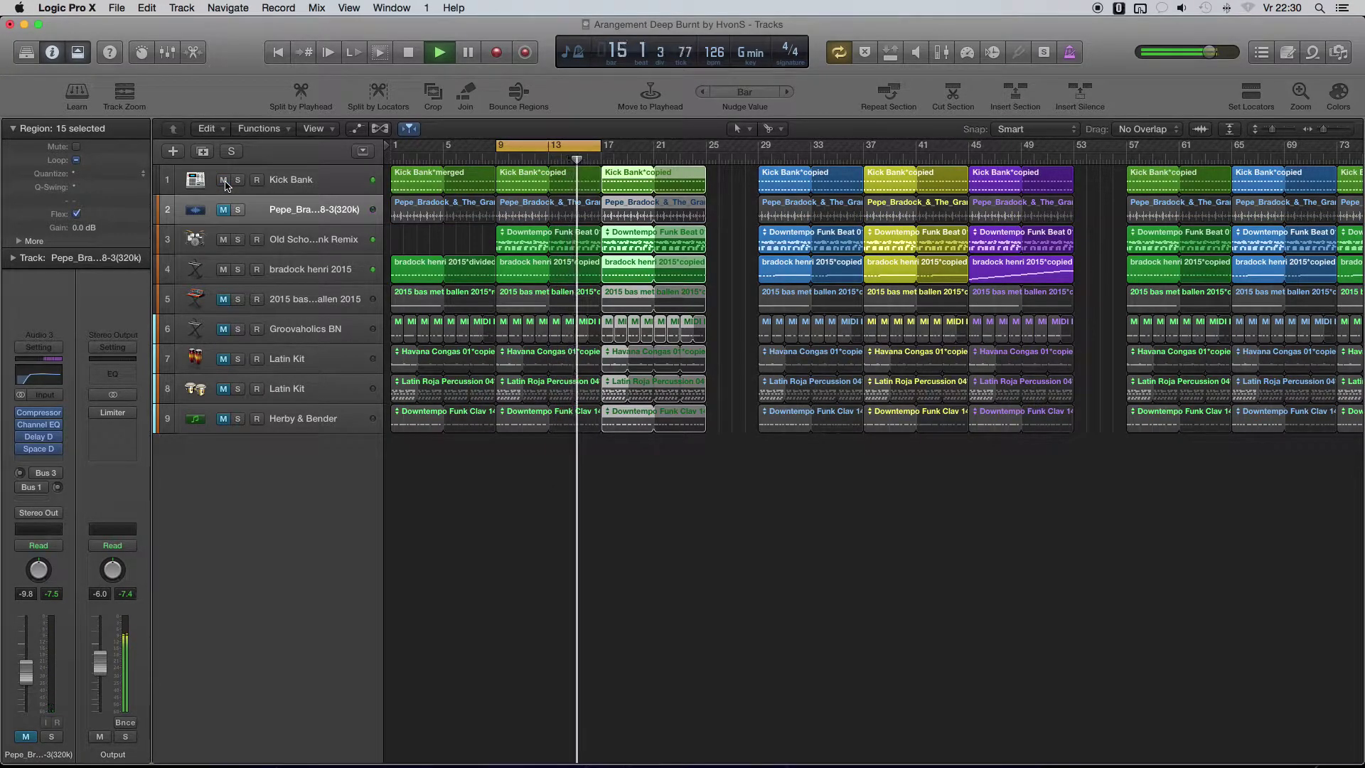
pyautogui.click(231, 189)
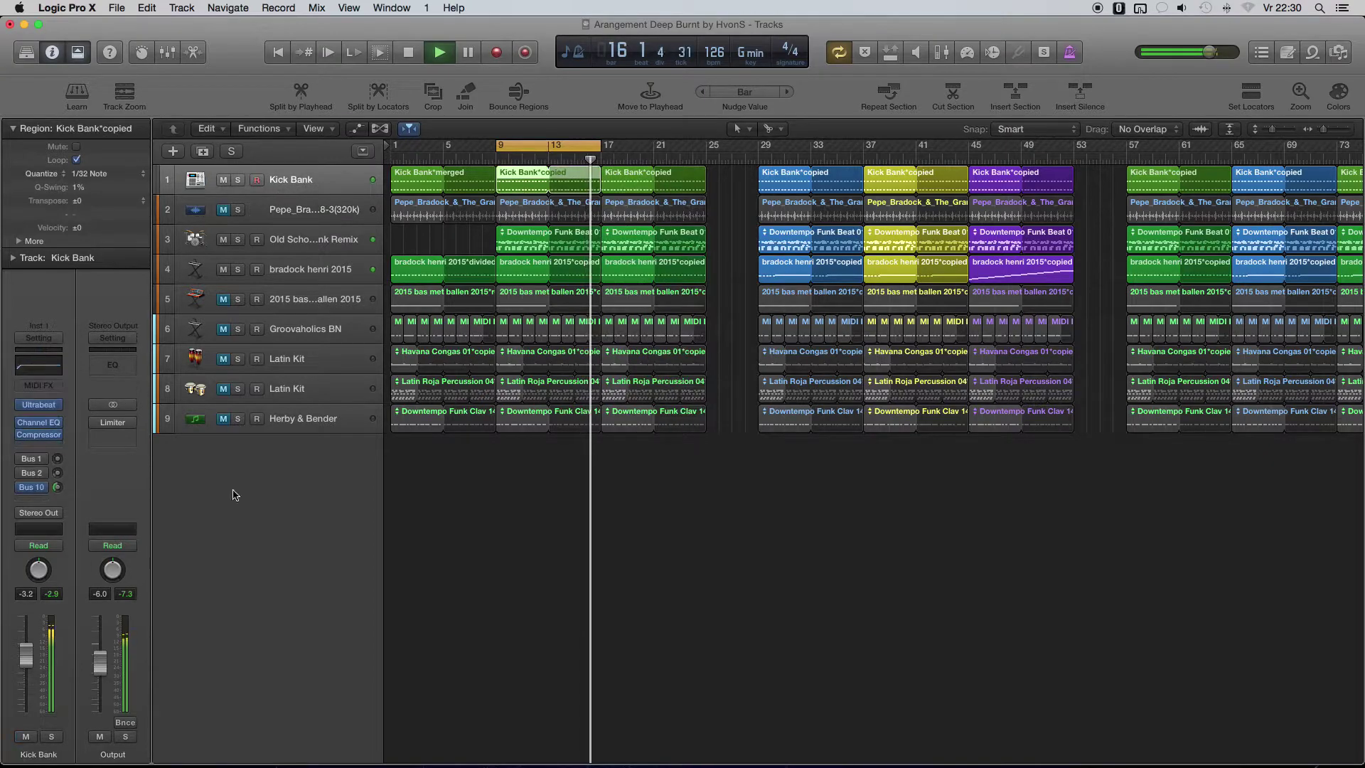
pyautogui.moveTo(26, 655); pyautogui.dragTo(26, 676)
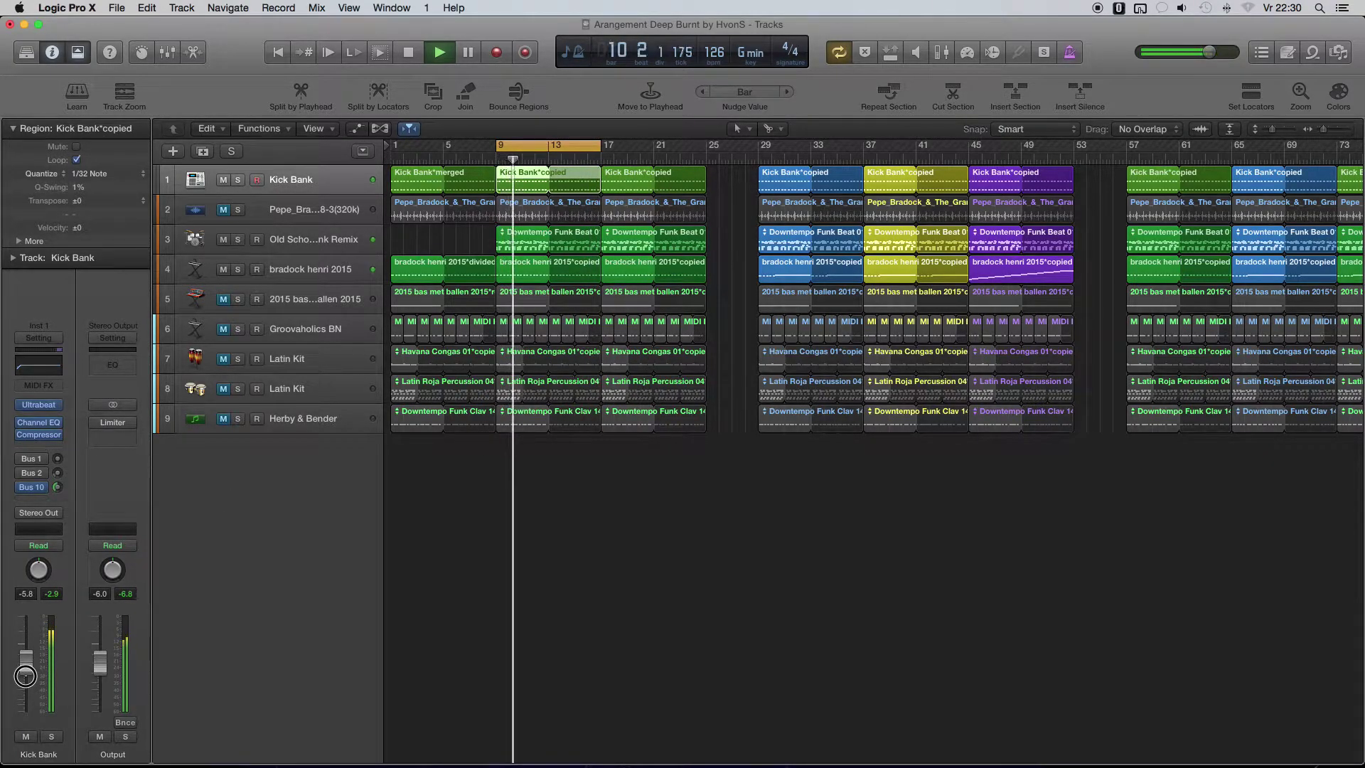
# - Turn off Auto Gain in the Kick Bank compressor and fine-tune its threshold, attack and release
pyautogui.click(40, 436)
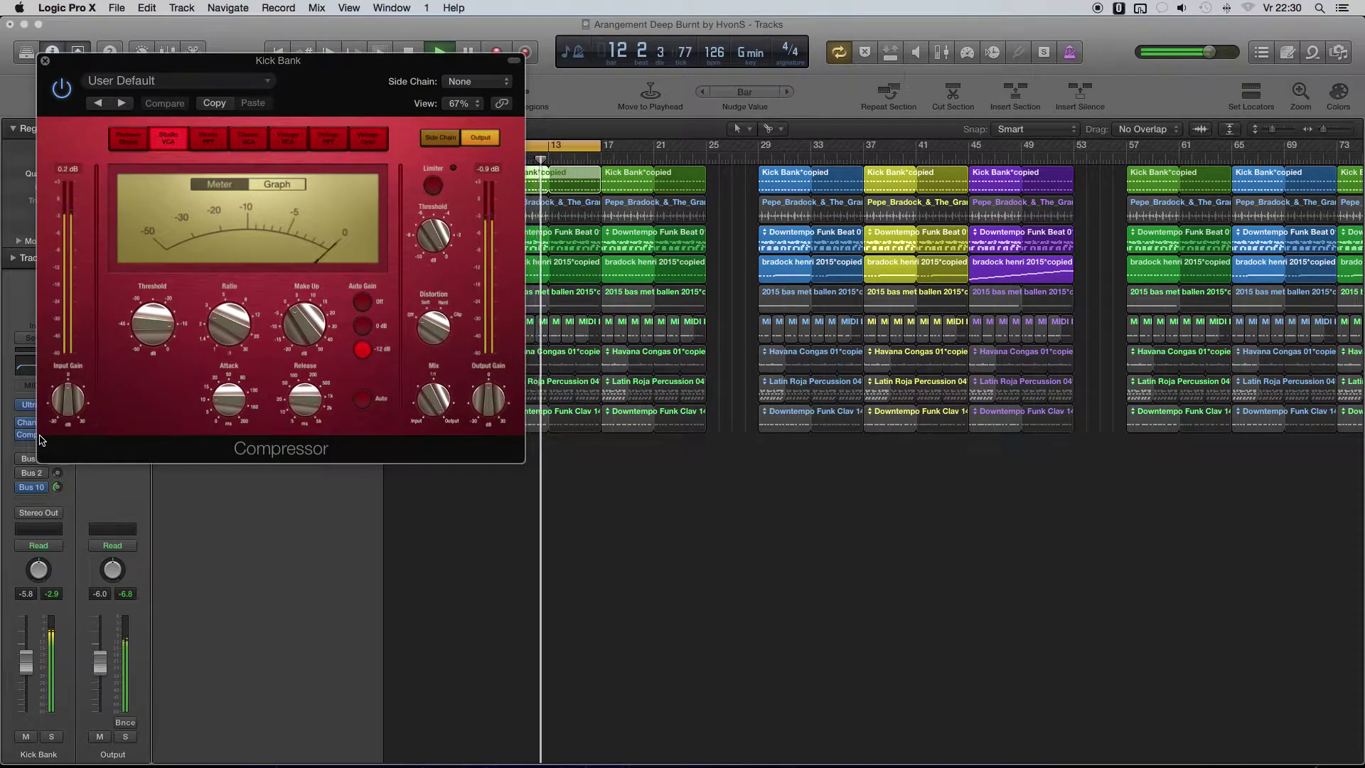
pyautogui.click(362, 301)
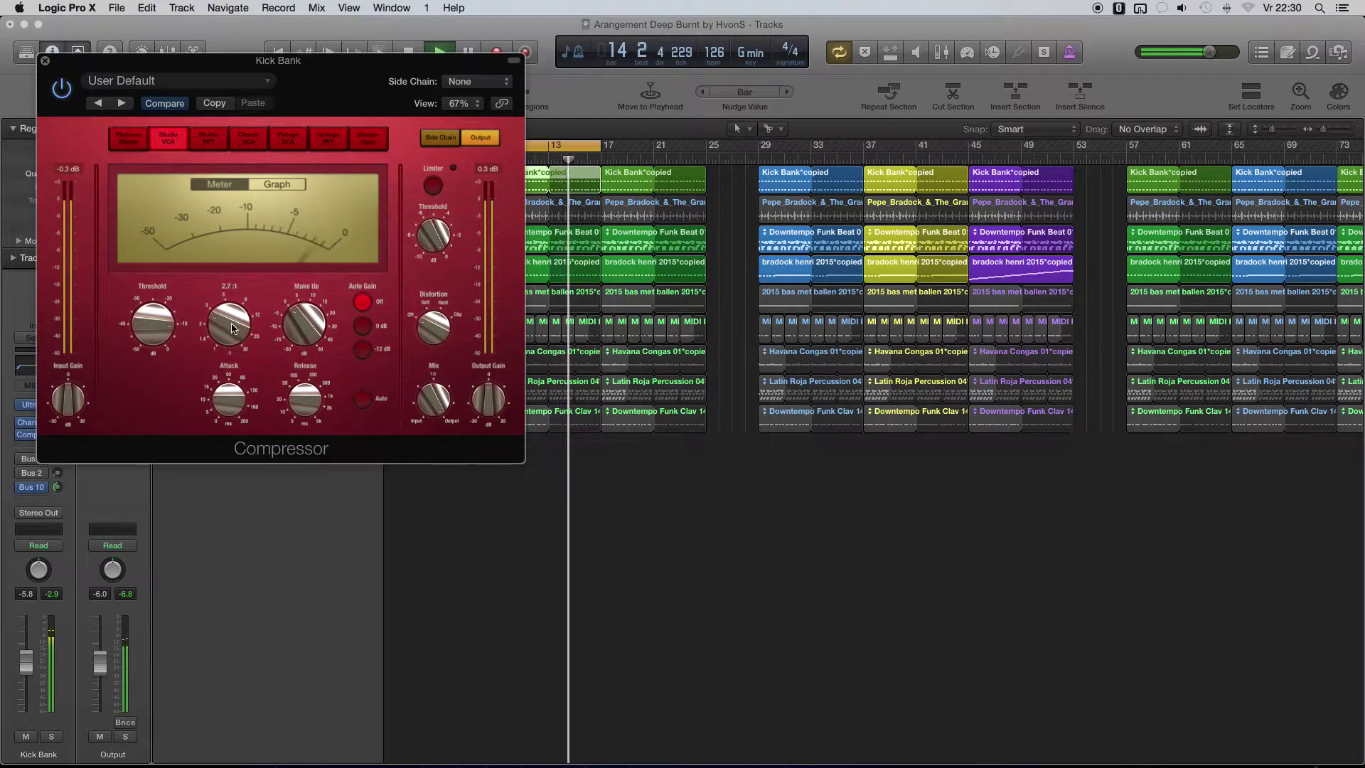
pyautogui.moveTo(165, 318); pyautogui.dragTo(220, 336)
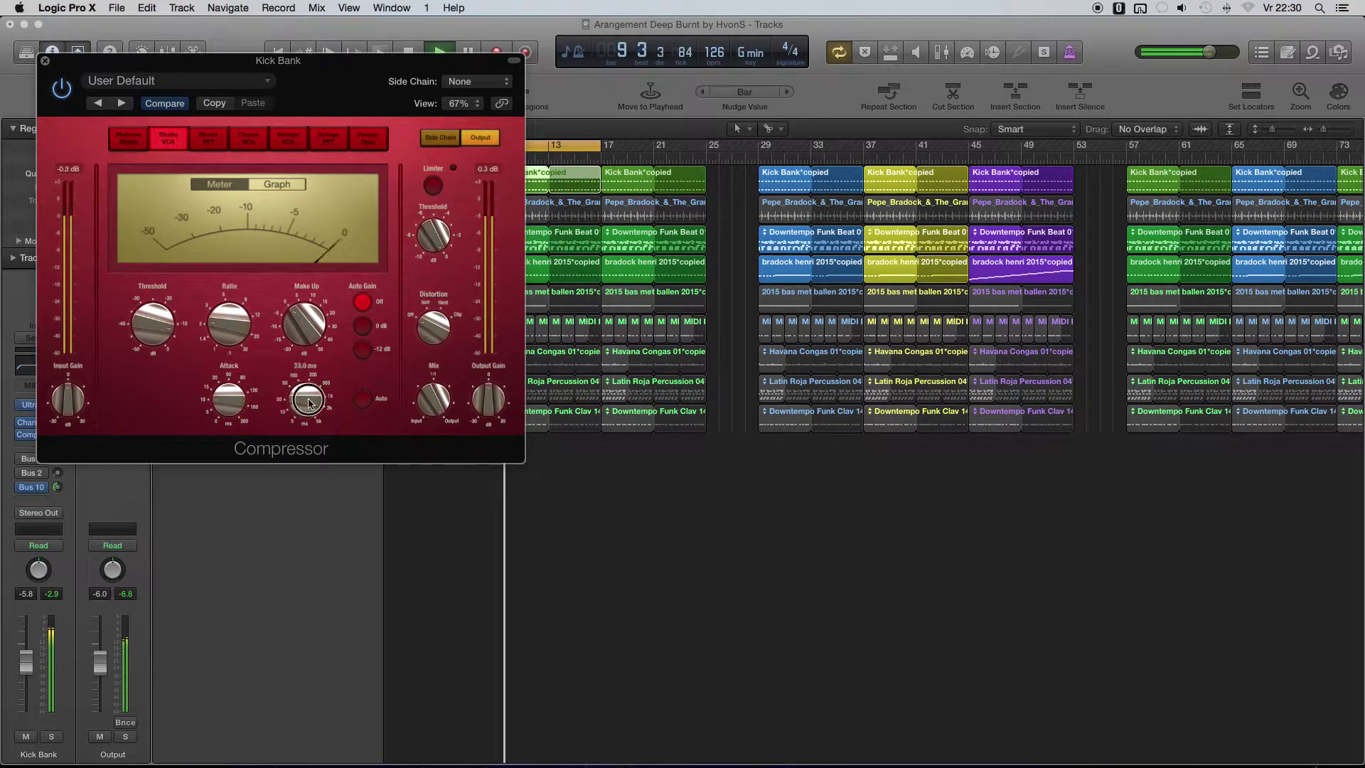
pyautogui.moveTo(227, 405)
pyautogui.mouseDown()
pyautogui.moveTo(232, 387)
pyautogui.moveTo(235, 403)
pyautogui.mouseUp()
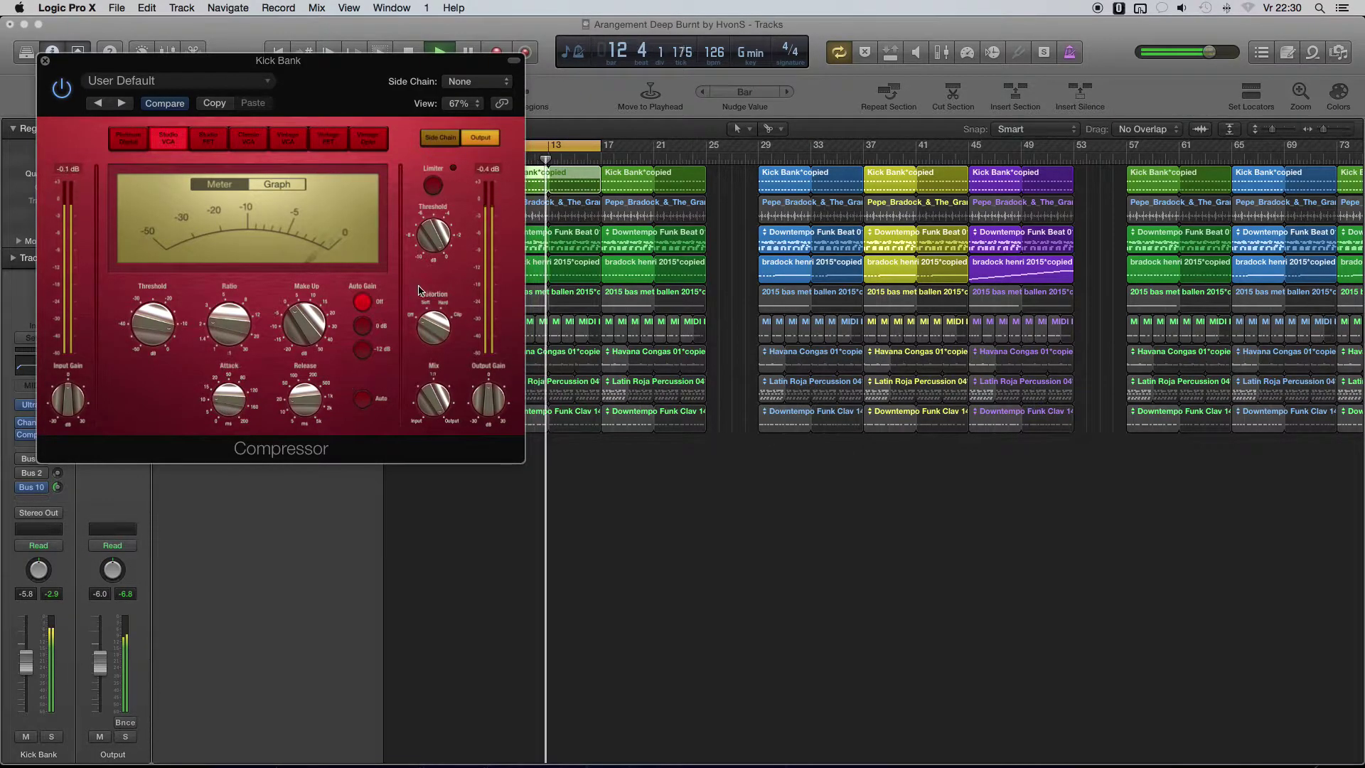
pyautogui.click(45, 61)
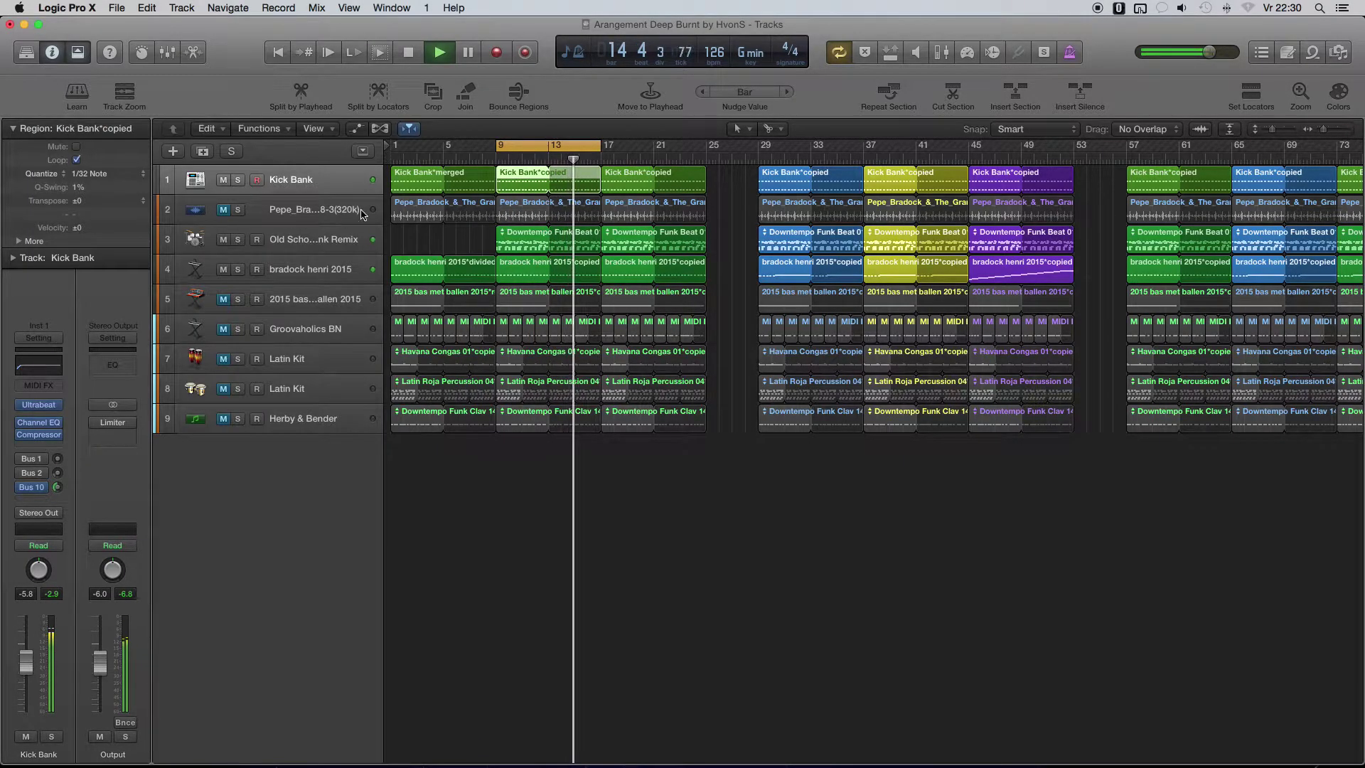
# - Delete the Kick Bank regions at bars 1 and 9, and set the cycle to the kick region at bar 17
pyautogui.click(452, 244)
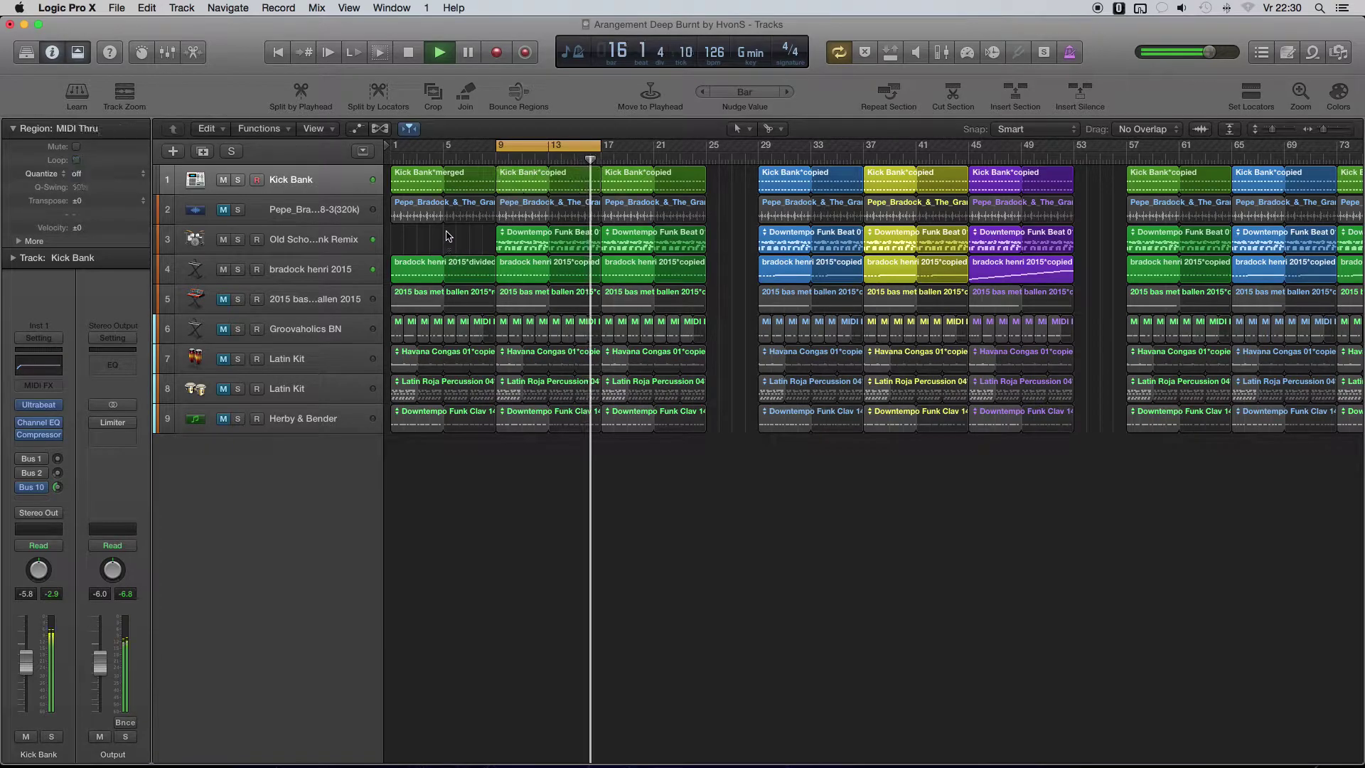
pyautogui.click(416, 181)
pyautogui.press('Delete')
pyautogui.click(539, 180)
pyautogui.press('Delete')
pyautogui.click(615, 179)
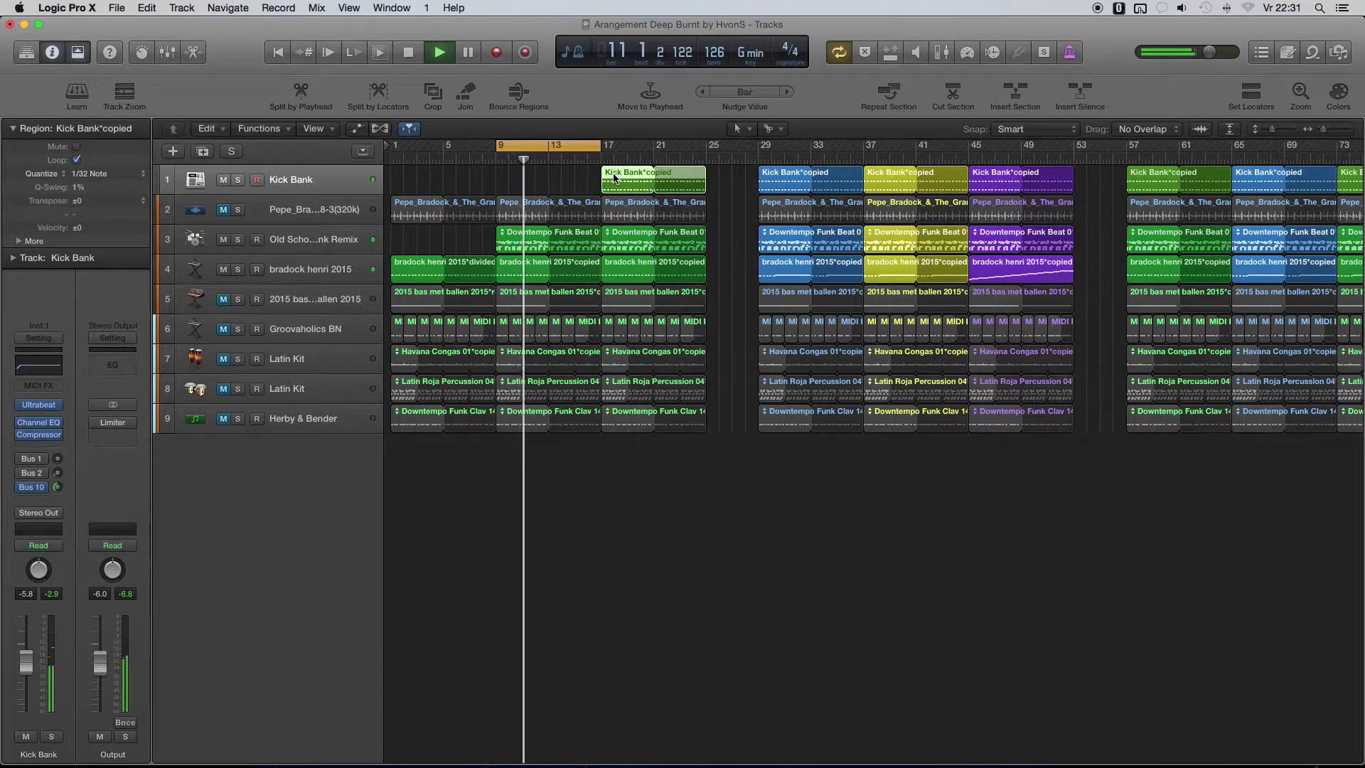
pyautogui.press('super+u')
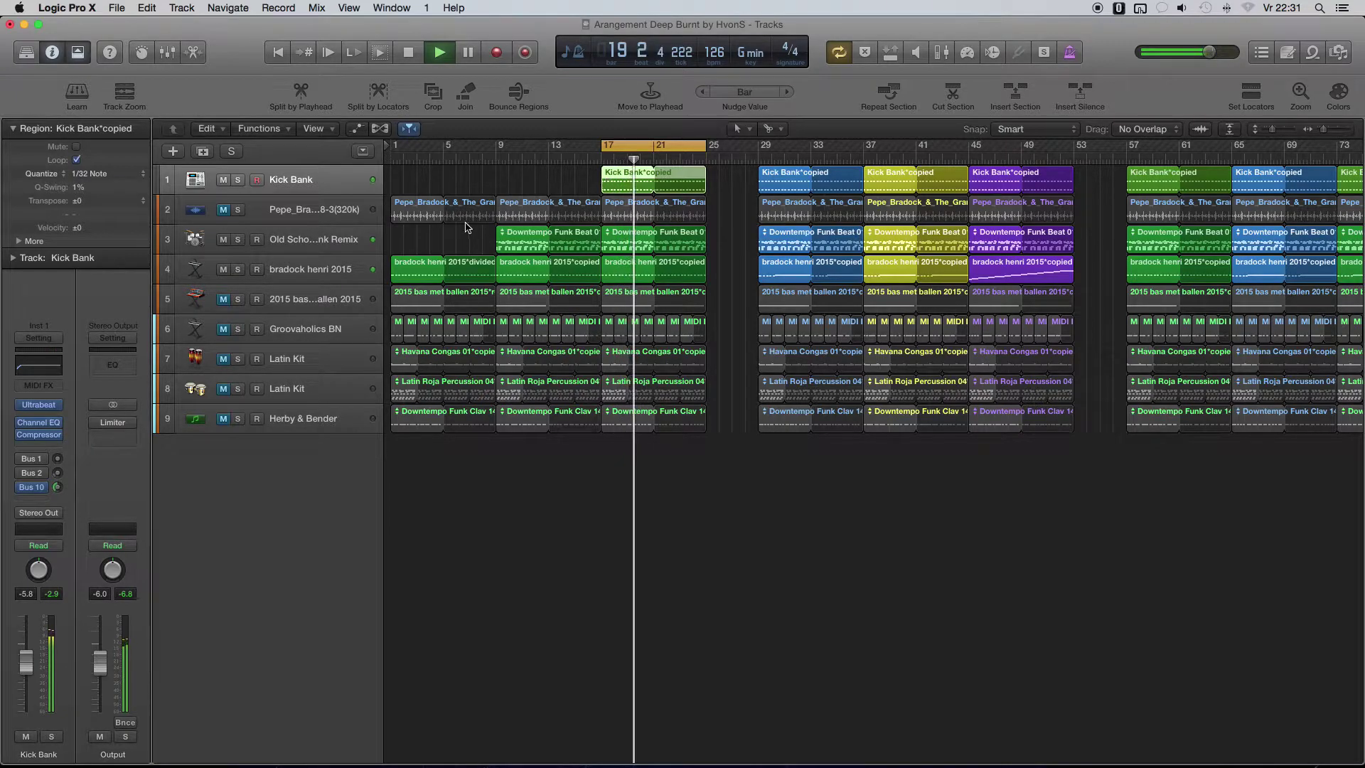
# - Briefly unmute the Pepe_Bradock sample on track 2 to hear it over the kick, and mute it again
pyautogui.click(222, 209)
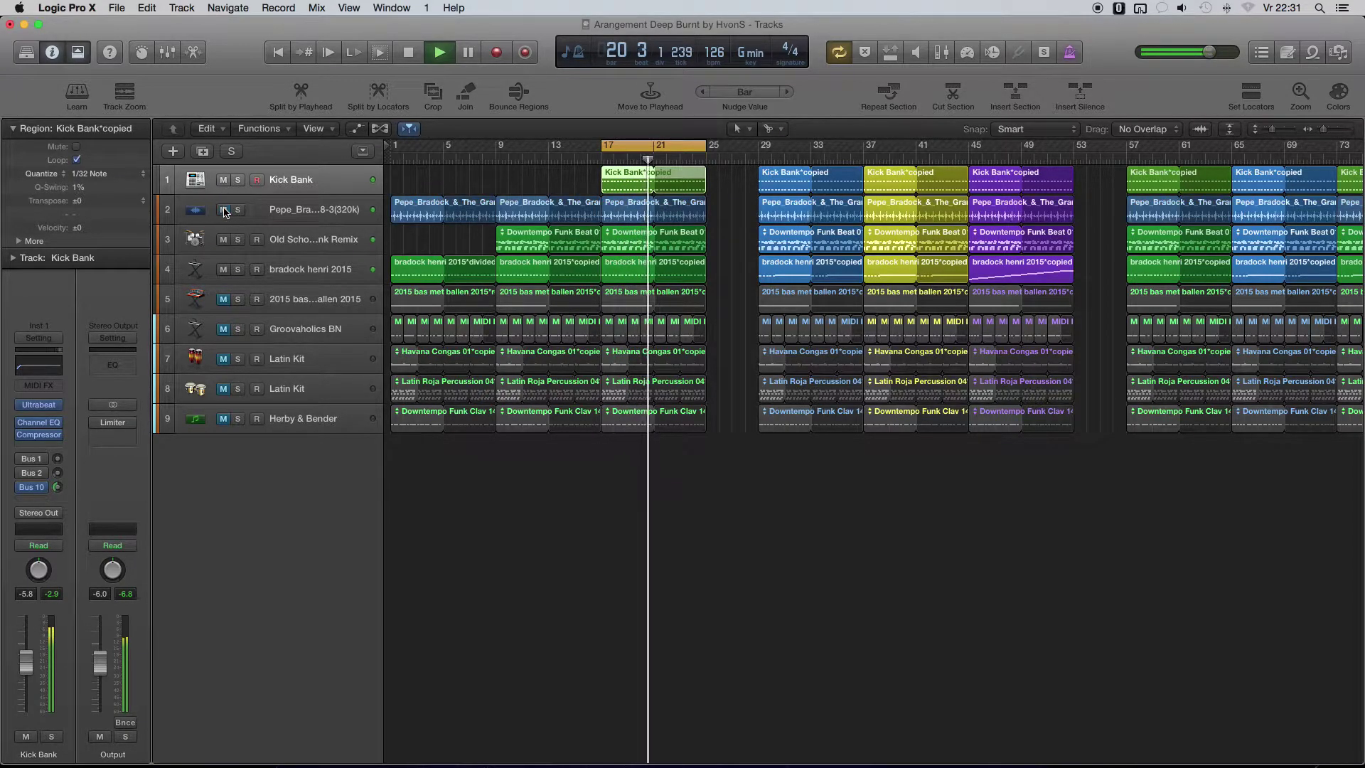
pyautogui.click(223, 210)
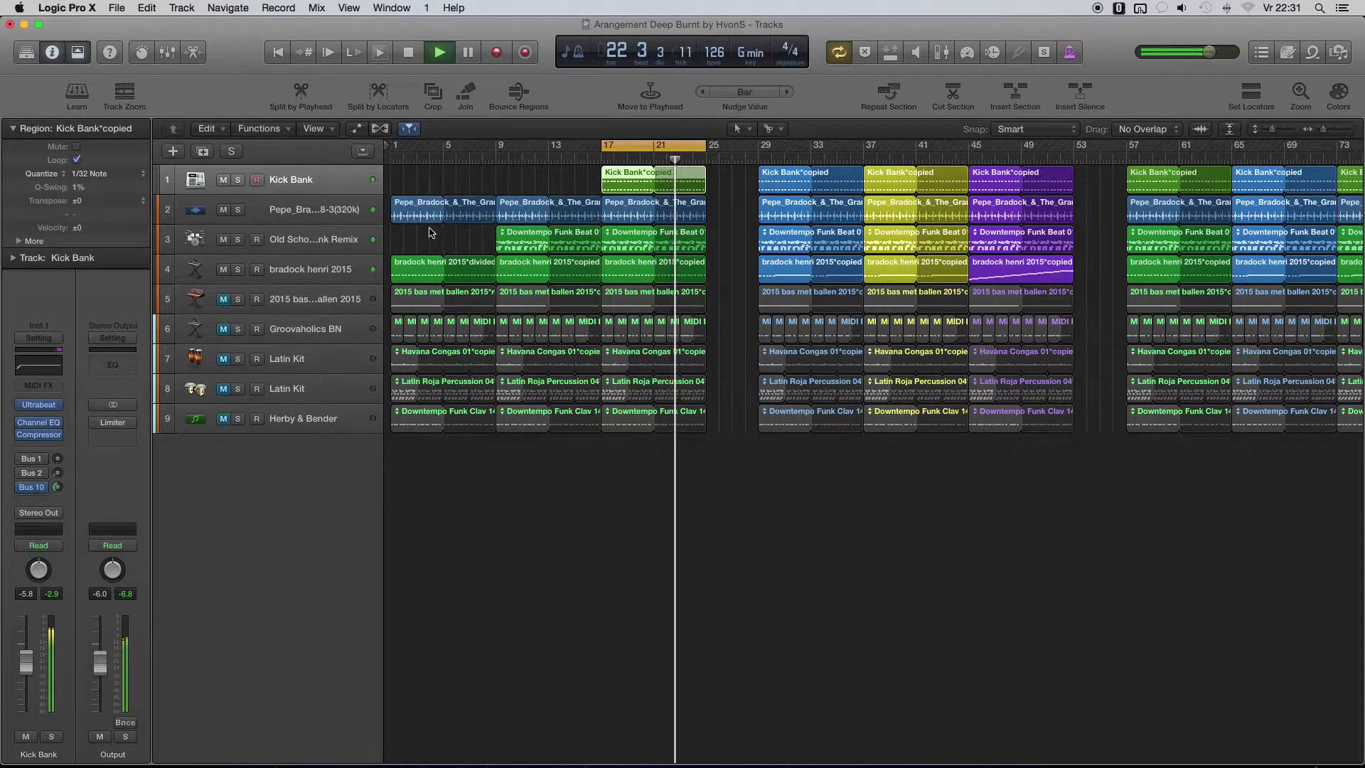
pyautogui.click(223, 210)
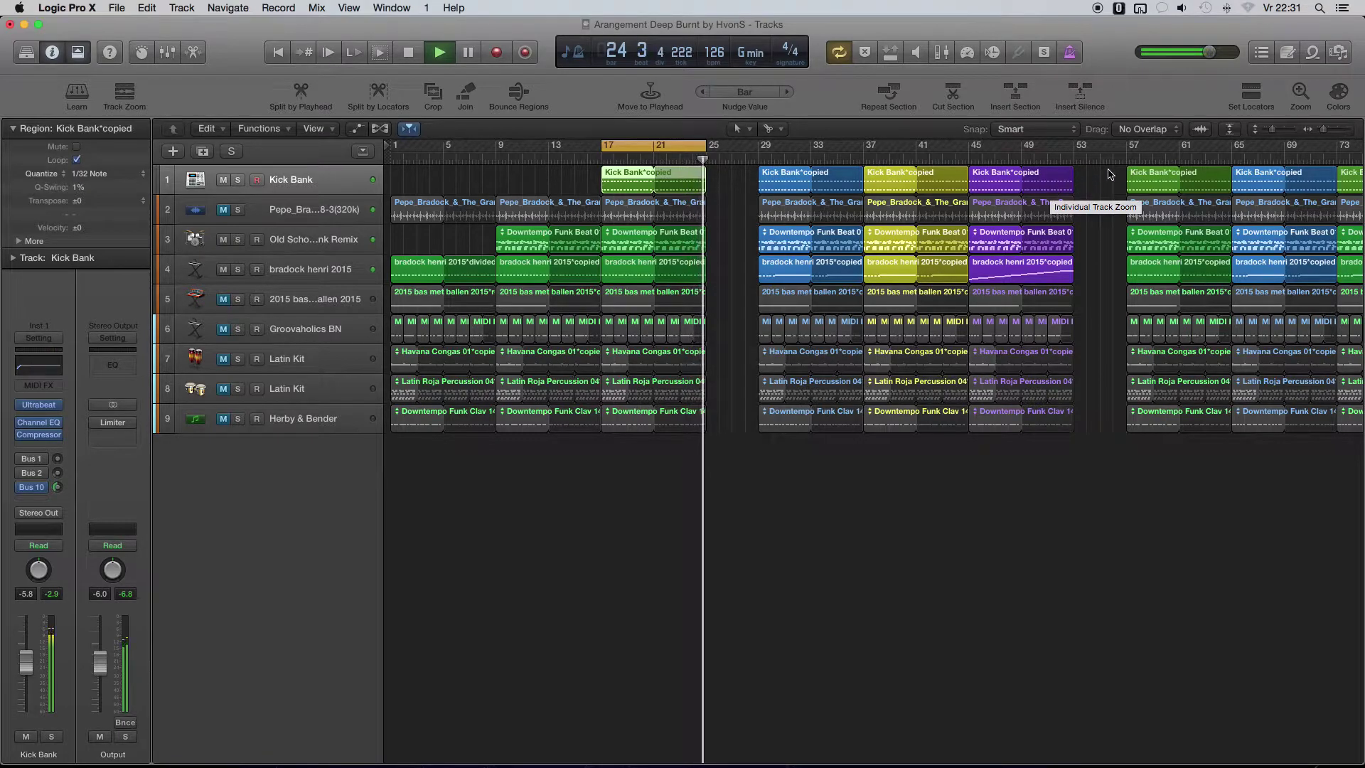
# - Move all regions from bar 29 onwards later in the timeline so the first blue section starts at bar 69
pyautogui.press('super+Left')
pyautogui.moveTo(1106, 176); pyautogui.dragTo(551, 478)
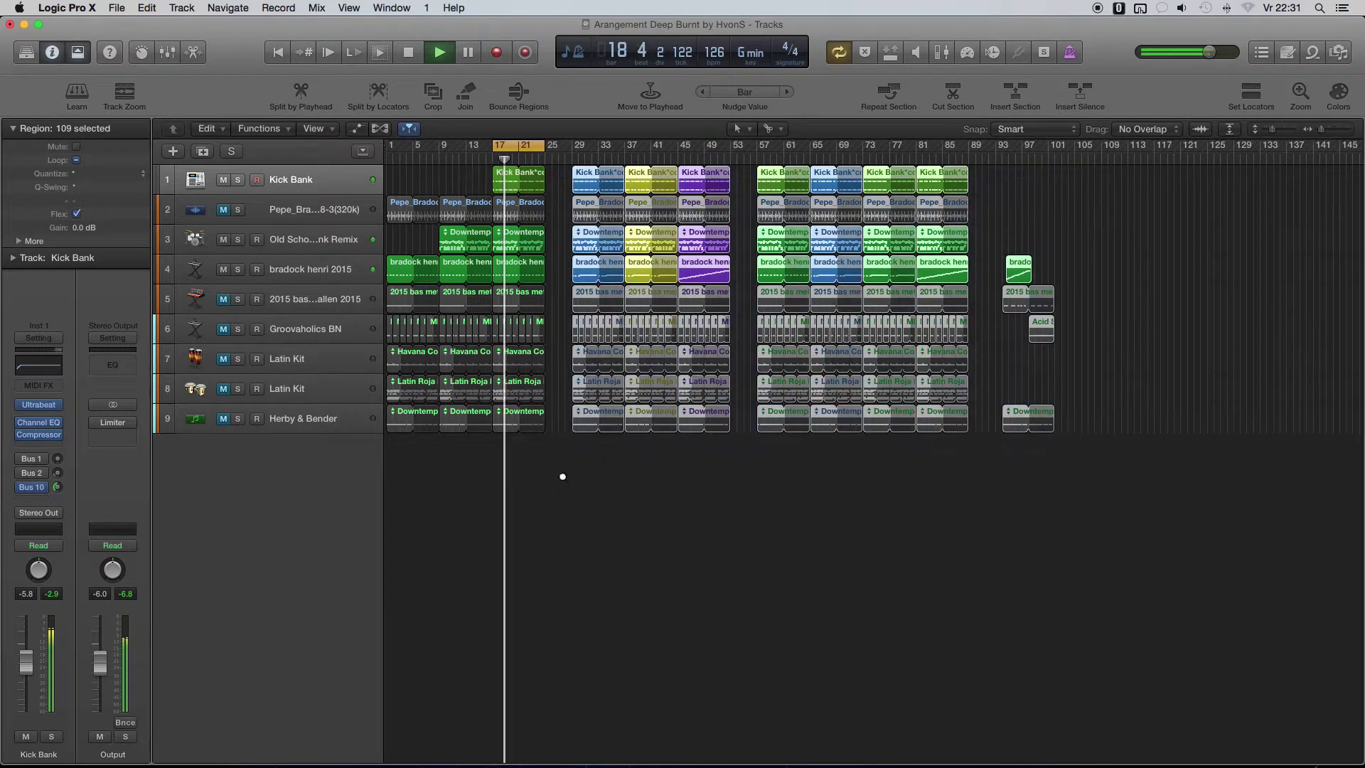
pyautogui.hotkey('alt', 'Right')
pyautogui.hotkey('alt', 'Right')
pyautogui.hotkey('alt', 'Right')
pyautogui.hotkey('alt', 'Right')
pyautogui.hotkey('alt', 'Right')
pyautogui.hotkey('alt', 'Right')
pyautogui.hotkey('alt', 'Right')
pyautogui.hotkey('alt', 'Right')
pyautogui.hotkey('alt', 'Right')
pyautogui.hotkey('alt', 'Right')
pyautogui.hotkey('alt', 'Right')
pyautogui.hotkey('alt', 'Right')
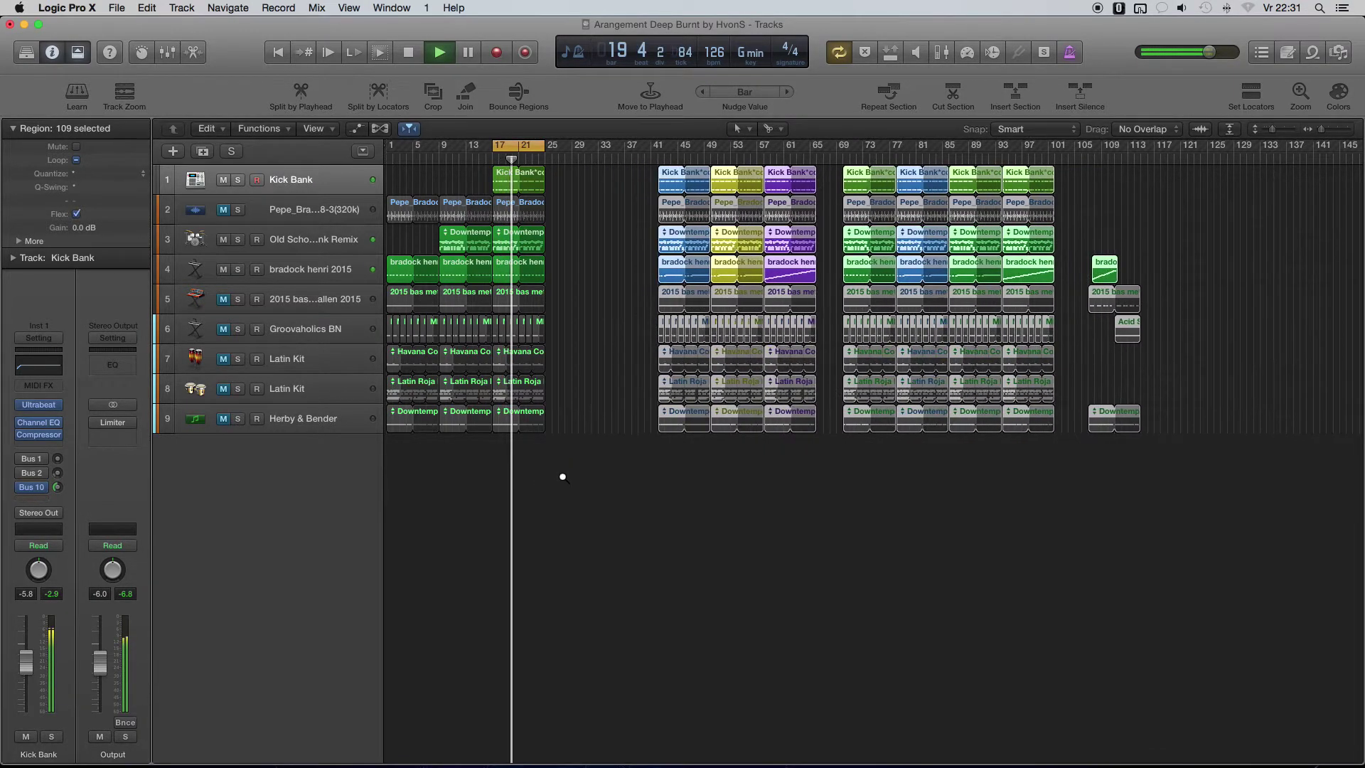
pyautogui.hotkey('alt', 'Right')
pyautogui.hotkey('alt', 'Right')
pyautogui.hotkey('alt', 'Right')
pyautogui.hotkey('alt', 'Right')
pyautogui.hotkey('alt', 'Right')
pyautogui.hotkey('alt', 'Right')
pyautogui.hotkey('alt', 'Right')
pyautogui.hotkey('alt', 'Right')
pyautogui.hotkey('alt', 'Right')
pyautogui.hotkey('alt', 'Right')
pyautogui.hotkey('alt', 'Right')
pyautogui.hotkey('alt', 'Right')
pyautogui.hotkey('alt', 'Right')
pyautogui.hotkey('alt', 'Right')
pyautogui.hotkey('alt', 'Right')
pyautogui.hotkey('alt', 'Right')
pyautogui.hotkey('alt', 'Right')
pyautogui.hotkey('alt', 'Right')
pyautogui.hotkey('alt', 'Right')
pyautogui.hotkey('alt', 'Right')
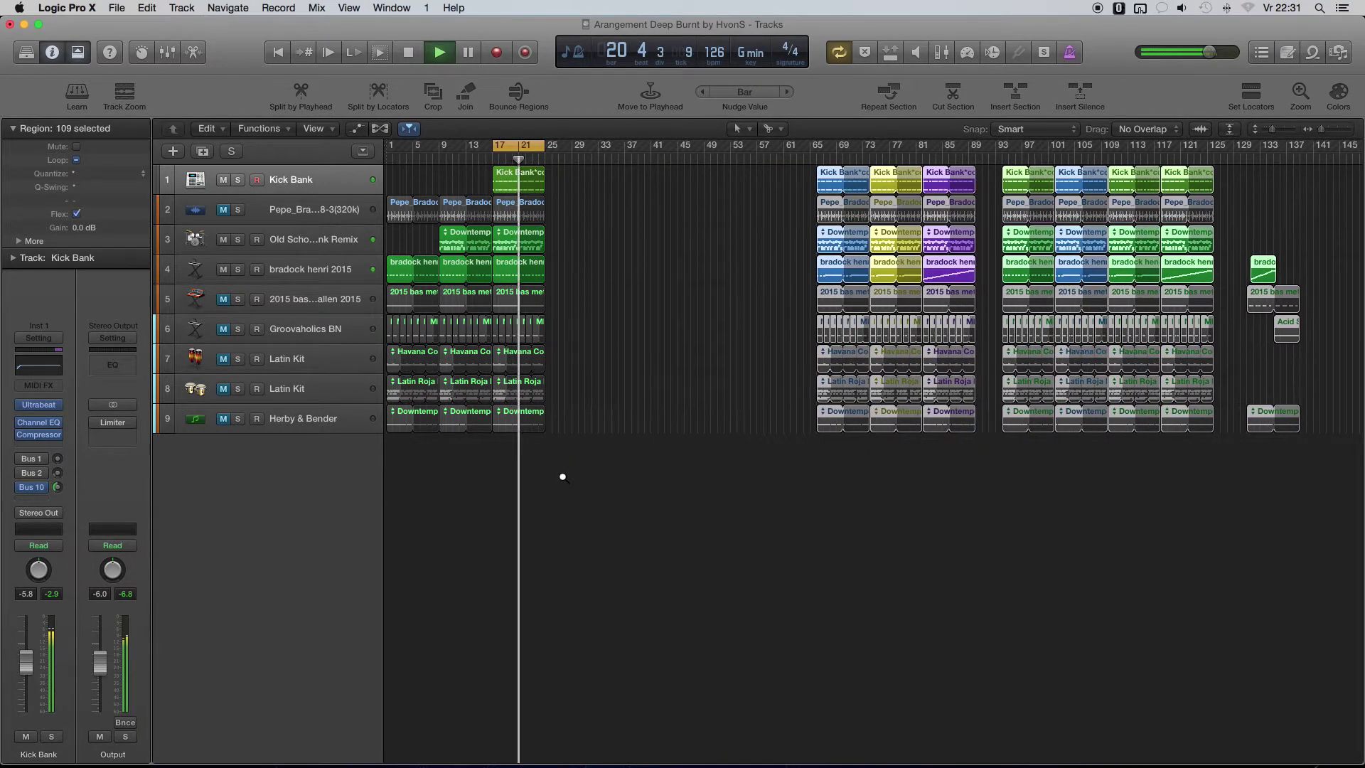
pyautogui.hotkey('alt', 'Right')
pyautogui.hotkey('alt', 'Right')
pyautogui.hotkey('alt', 'Right')
pyautogui.hotkey('alt', 'Right')
pyautogui.click(628, 275)
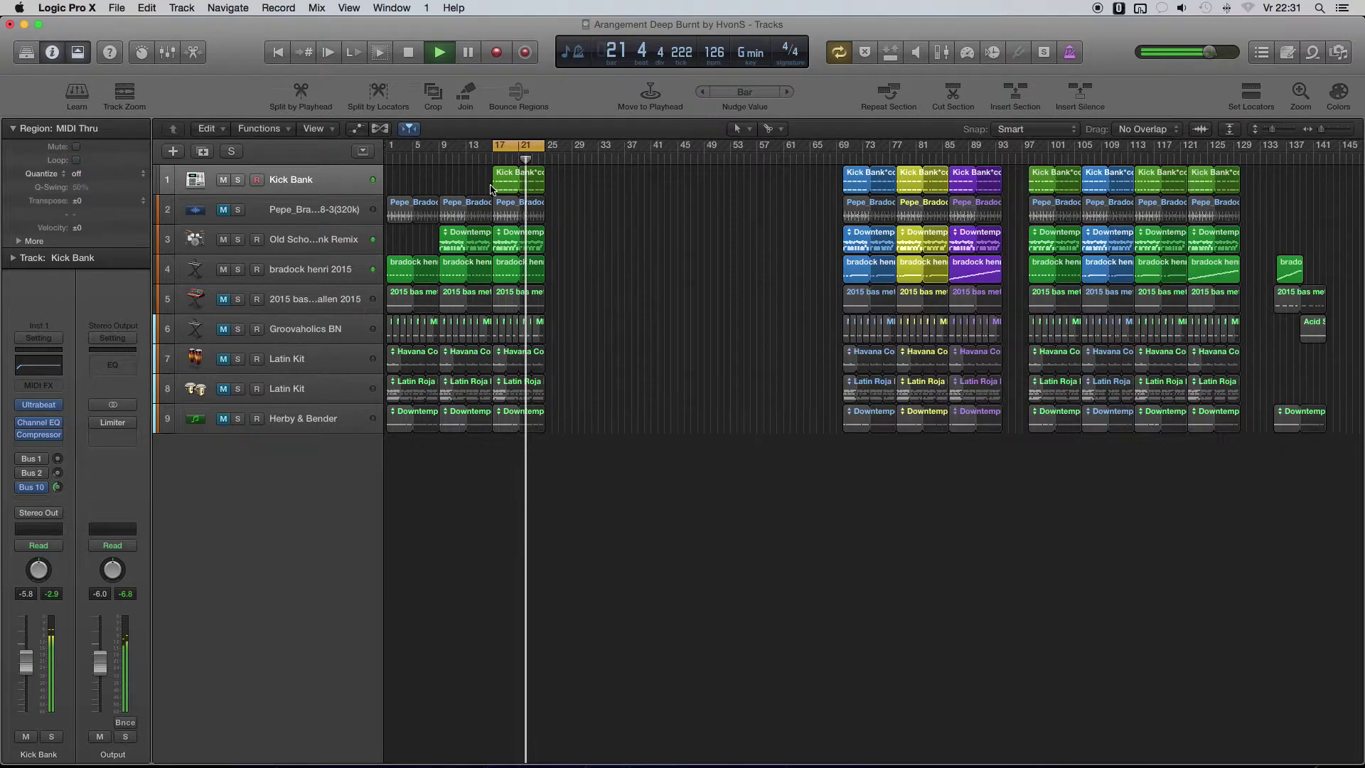
# - Delete the Pepe_Bradock regions at bars 1 and 9 on track 2 and move the bar 17 region to bar 33
pyautogui.click(396, 207)
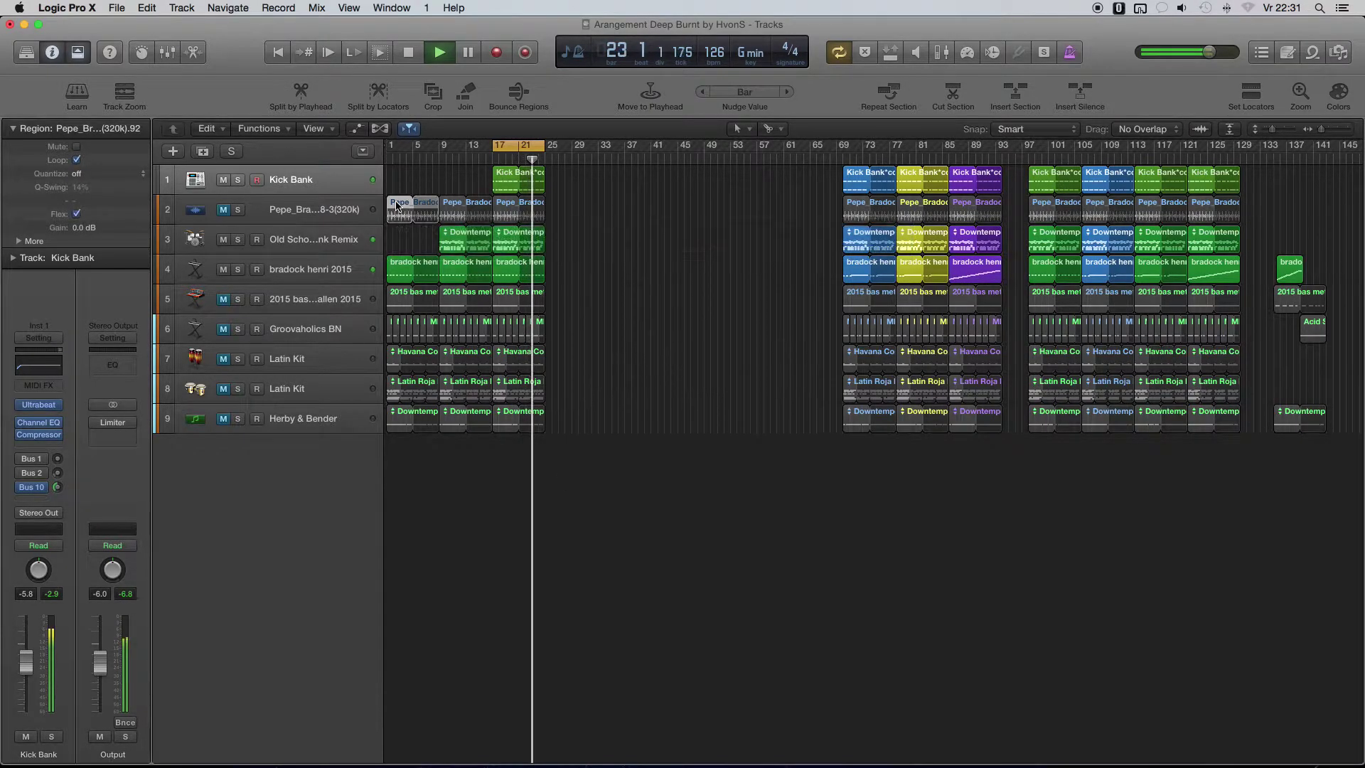
pyautogui.press('Delete')
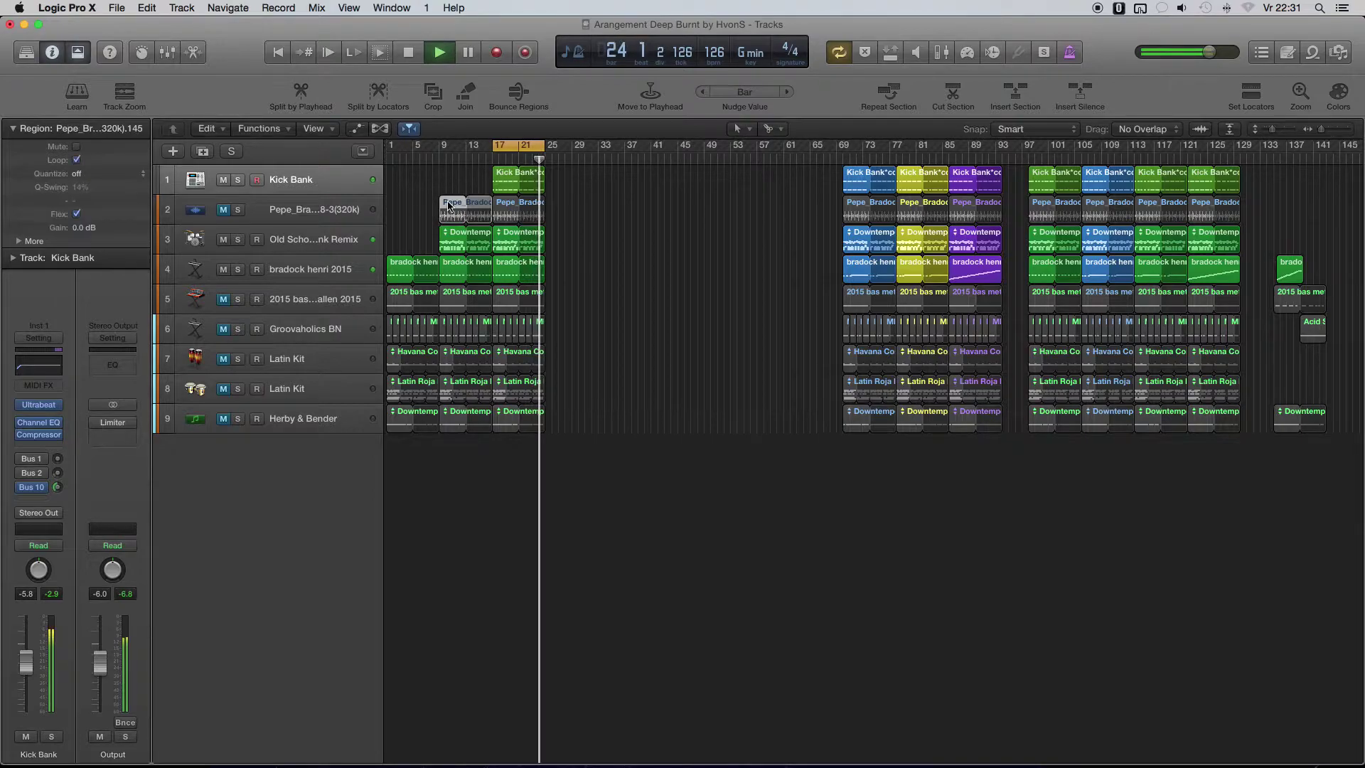
pyautogui.click(506, 204)
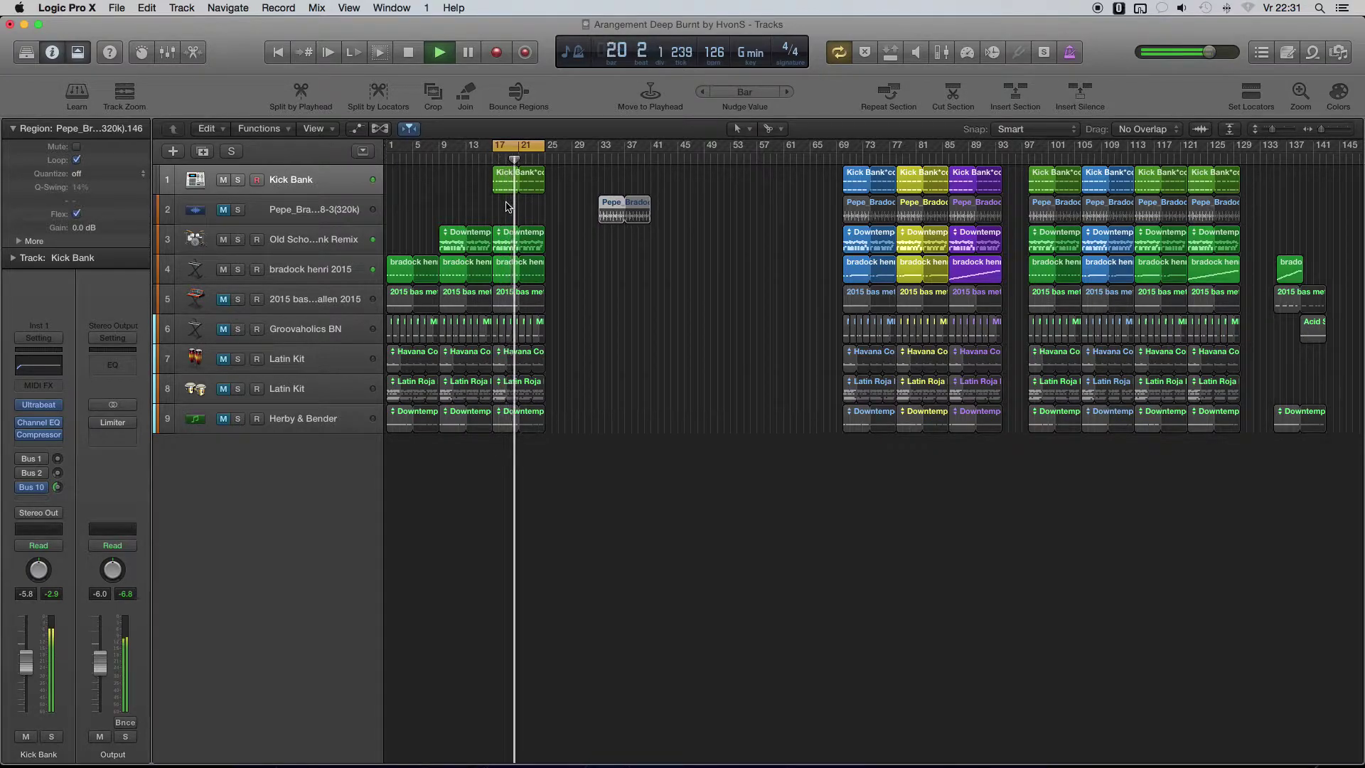
# - Copy the green section's regions from bar 17 to bar 25 and set the cycle to bars 25 to 33
pyautogui.moveTo(563, 179); pyautogui.dragTo(512, 321)
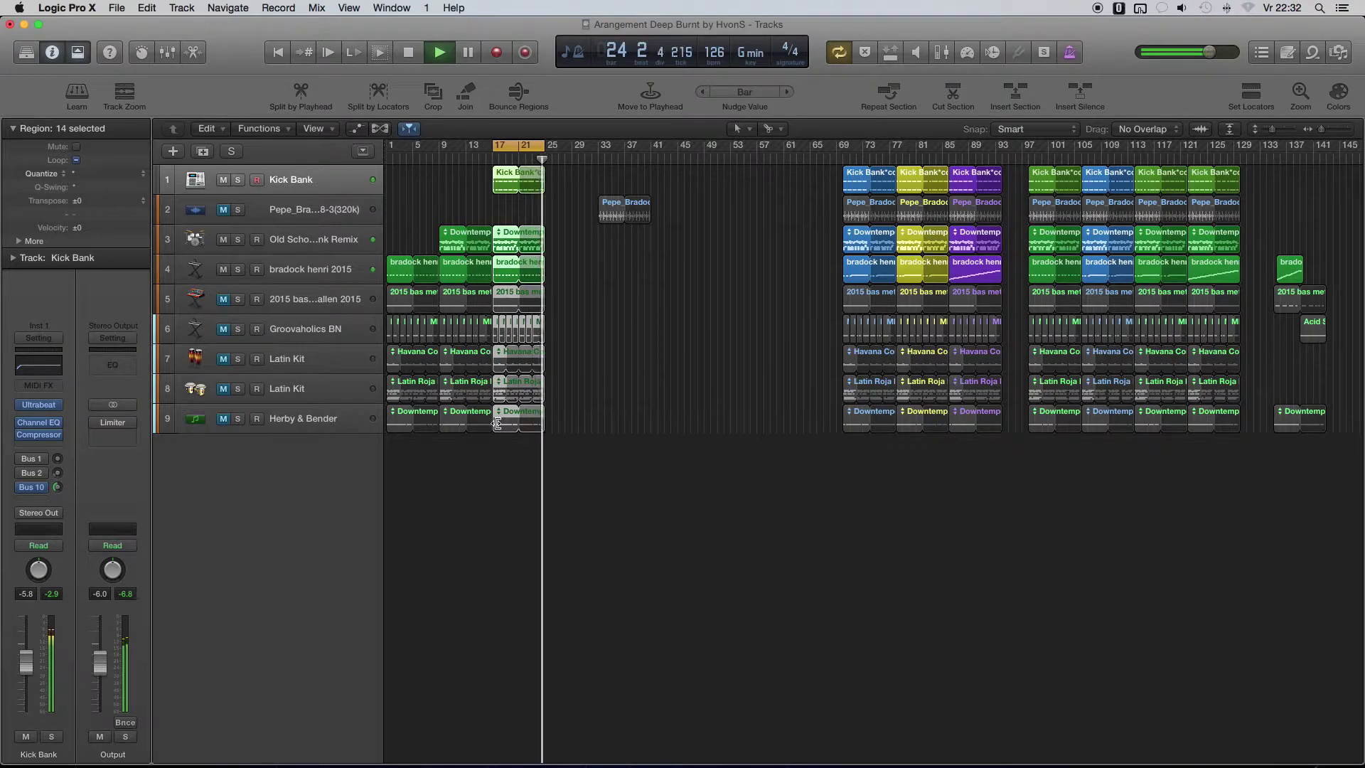
pyautogui.moveTo(507, 233); pyautogui.dragTo(562, 236)
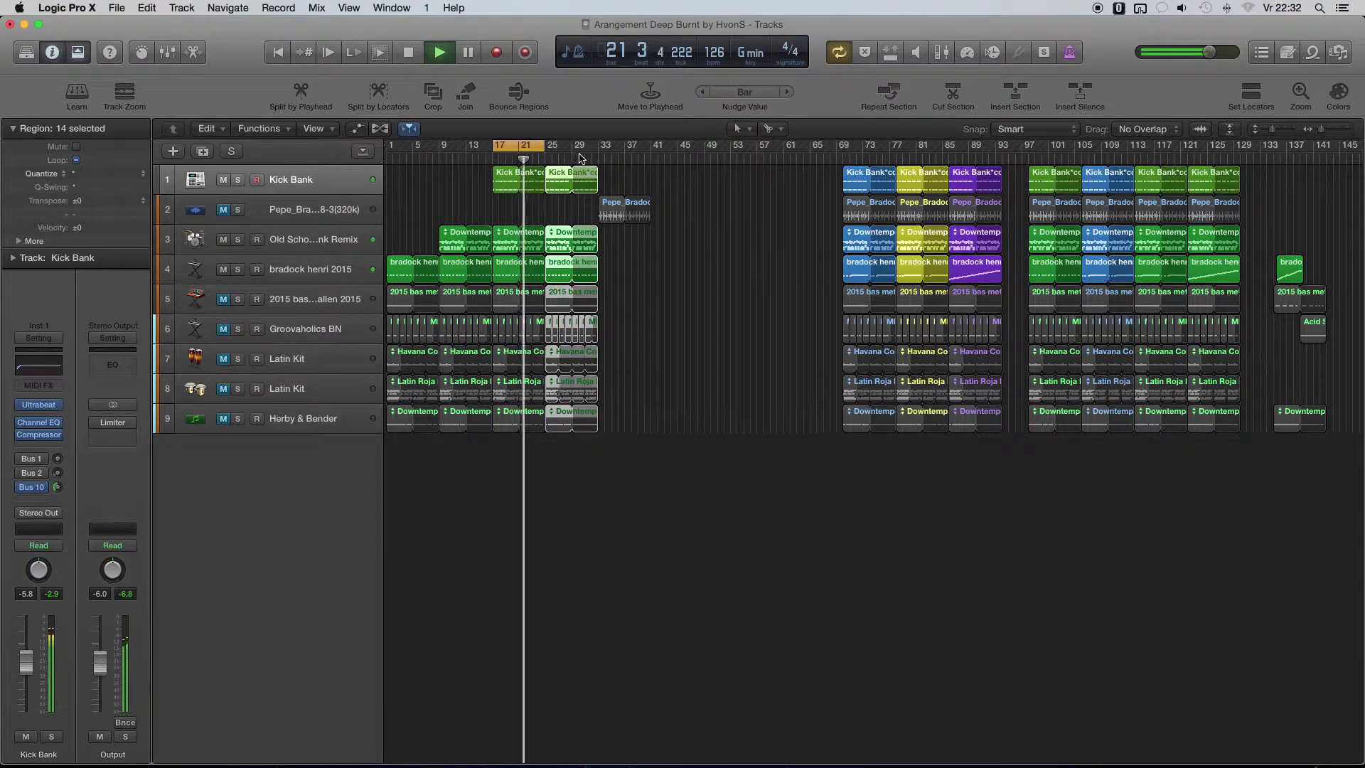
pyautogui.press('super+u')
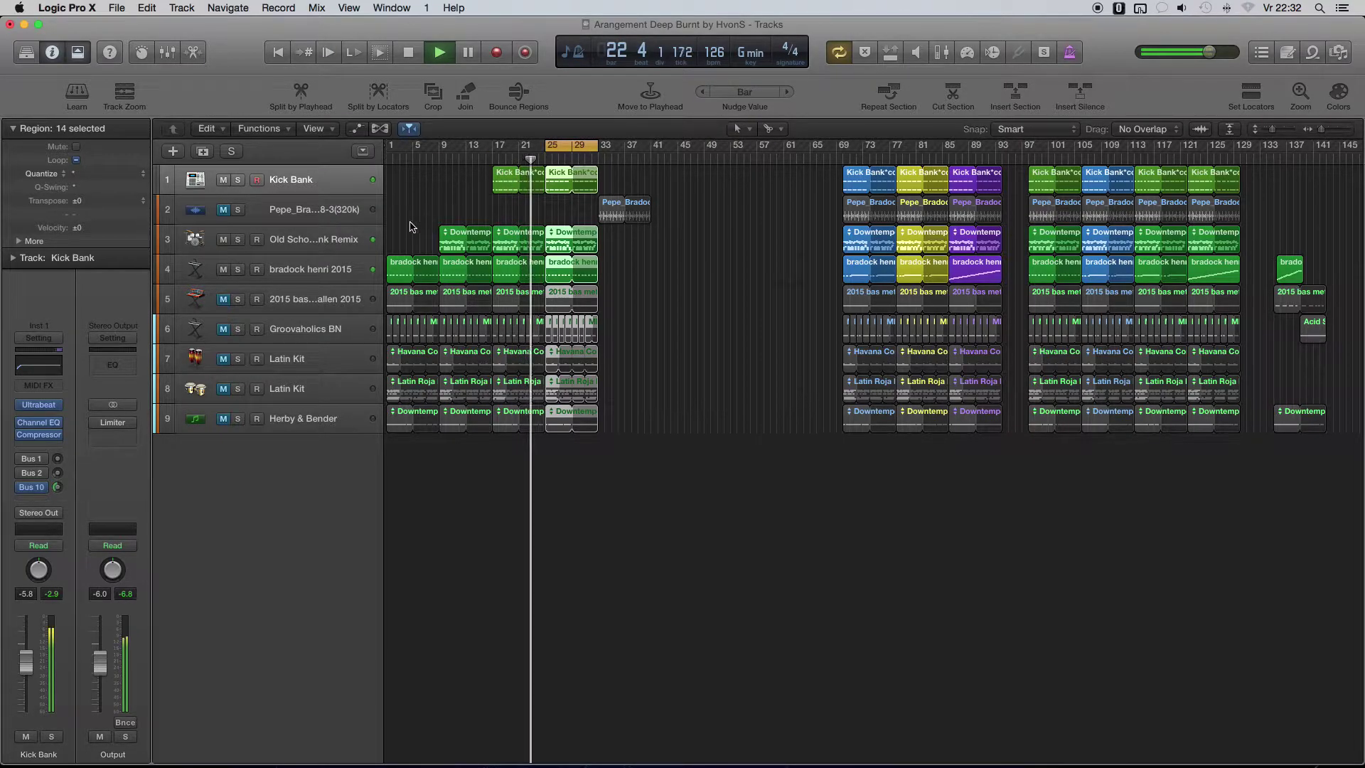
# - Unmute the bass on track 5 and delete its regions from the first 24 bars
pyautogui.click(224, 299)
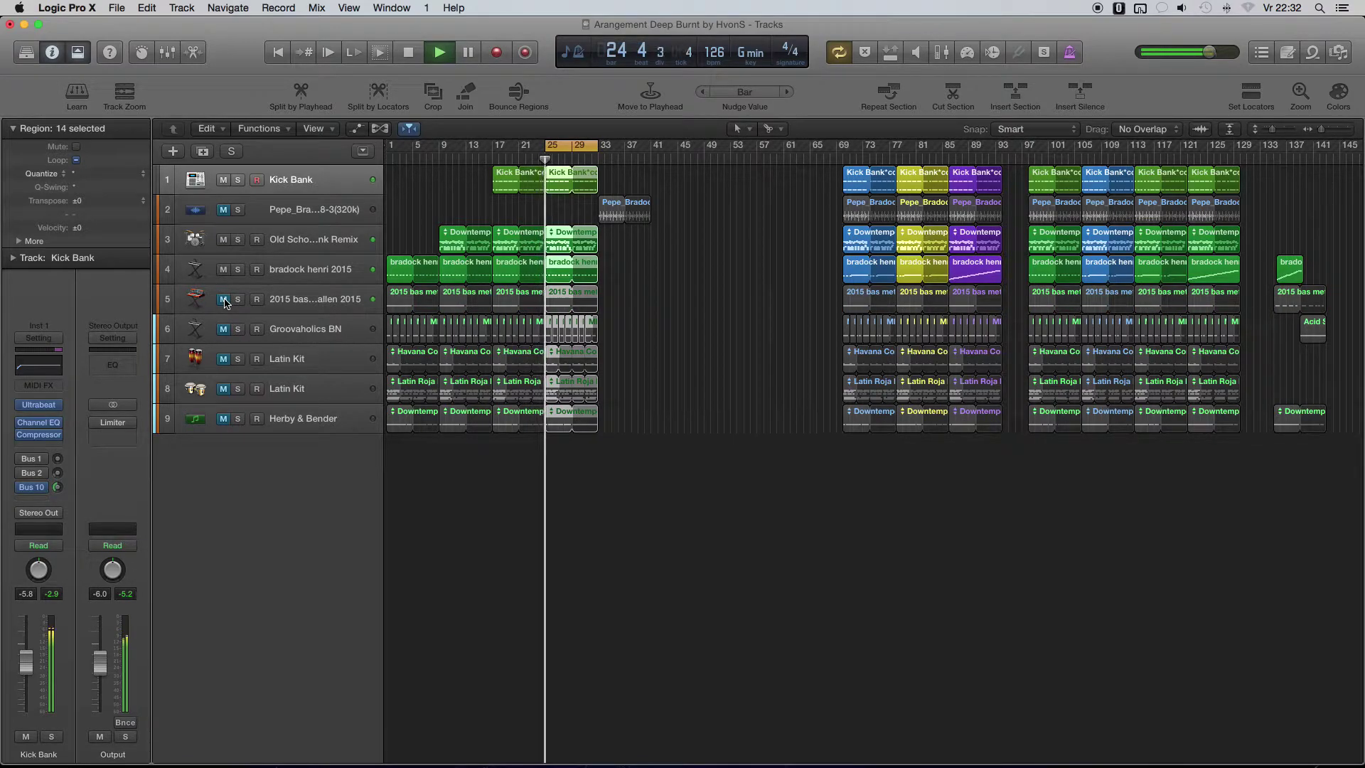
pyautogui.click(224, 300)
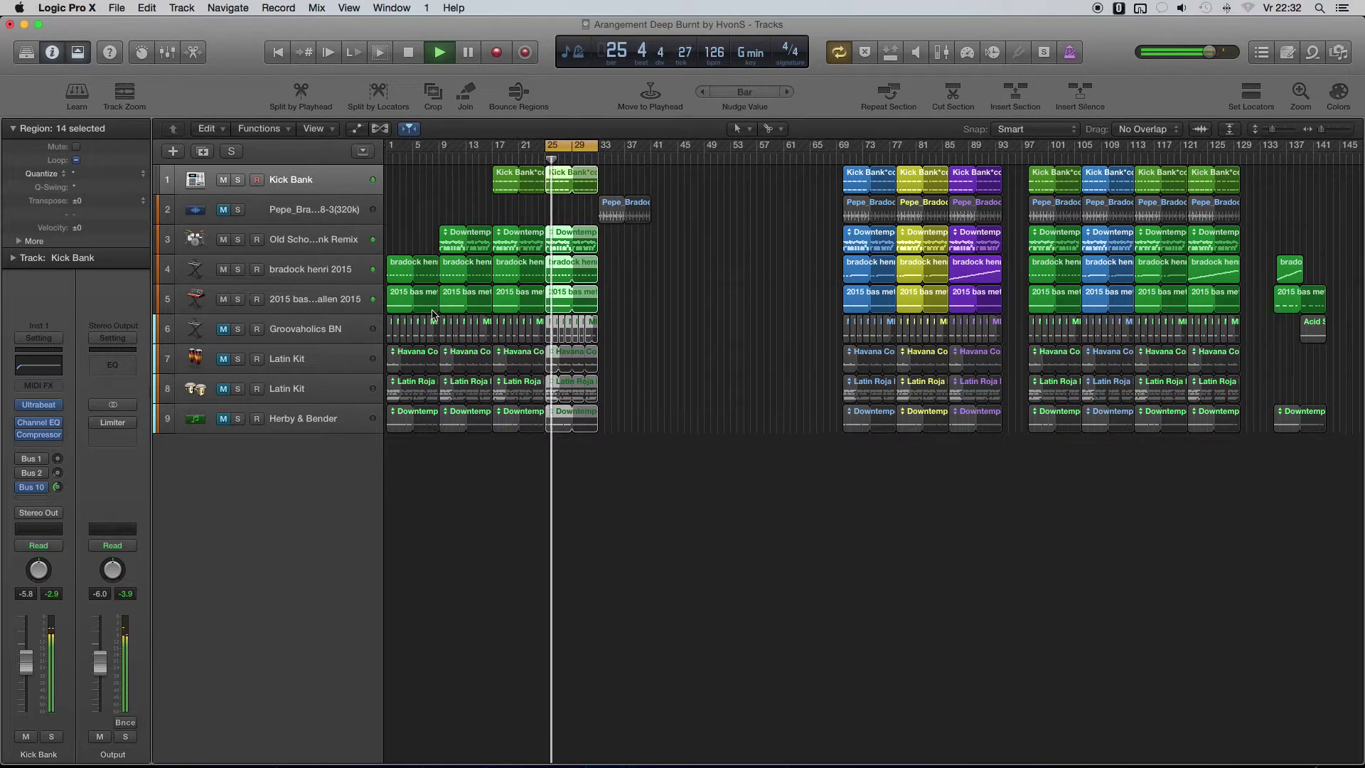
pyautogui.click(403, 295)
pyautogui.press('Delete')
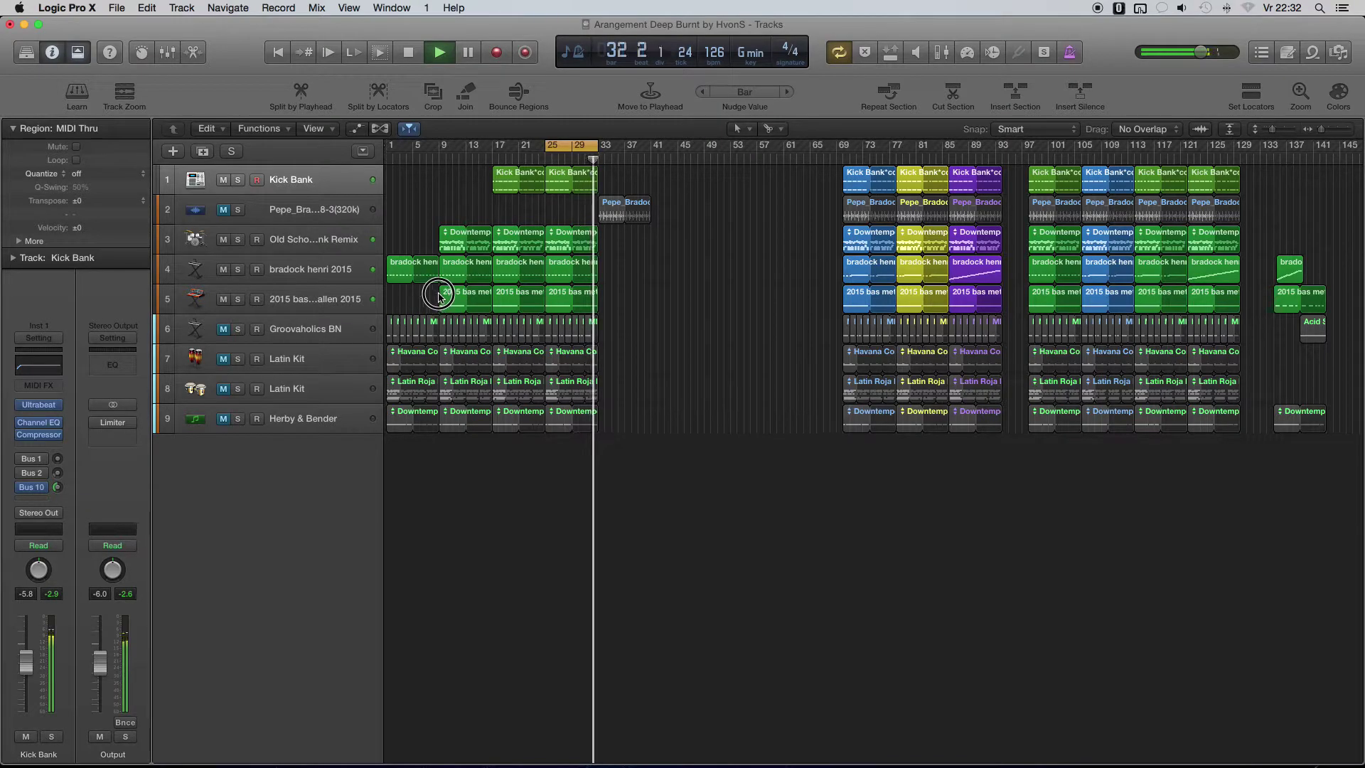
pyautogui.press('Delete')
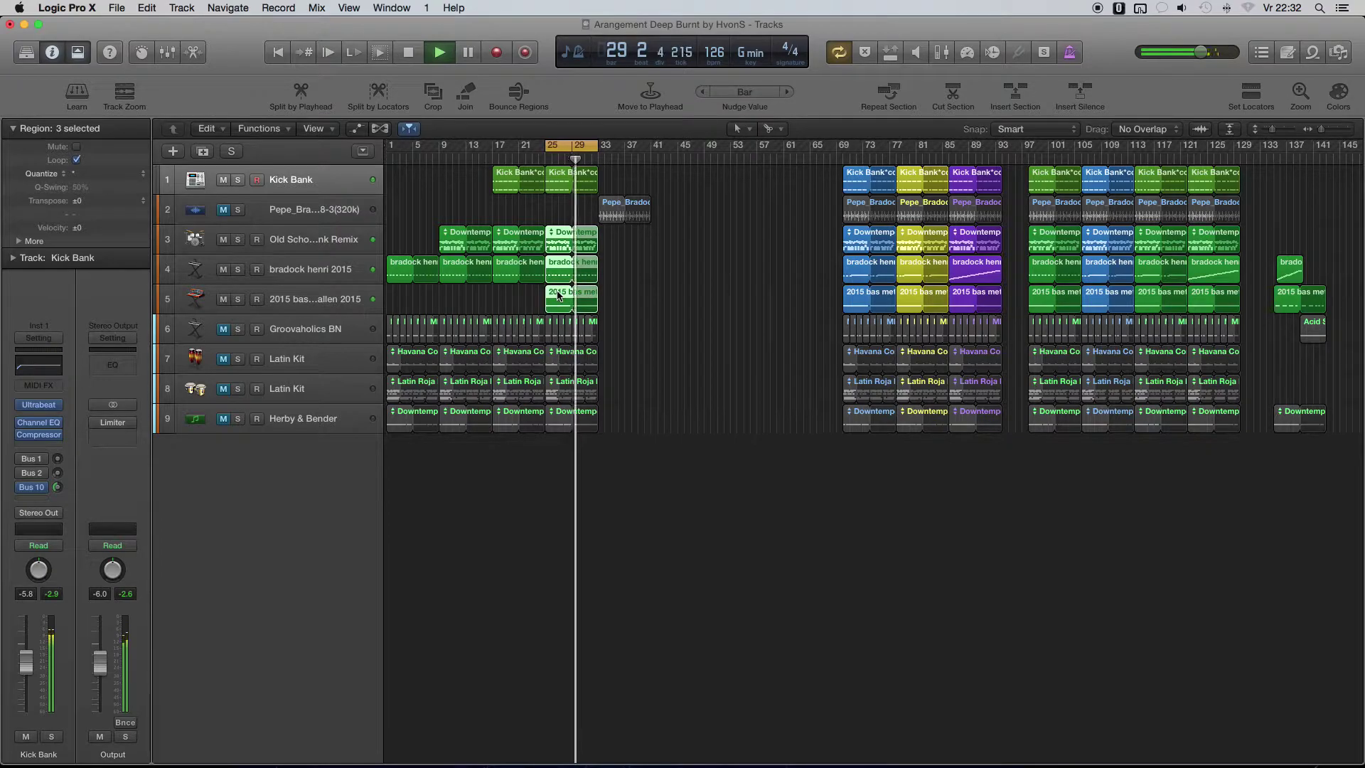
# - Copy the kick, drum, bradock henri and bass regions from bar 25 to bar 33, cycle that section, and unmute the Pepe_Bradock track
pyautogui.moveTo(559, 295); pyautogui.dragTo(612, 295)
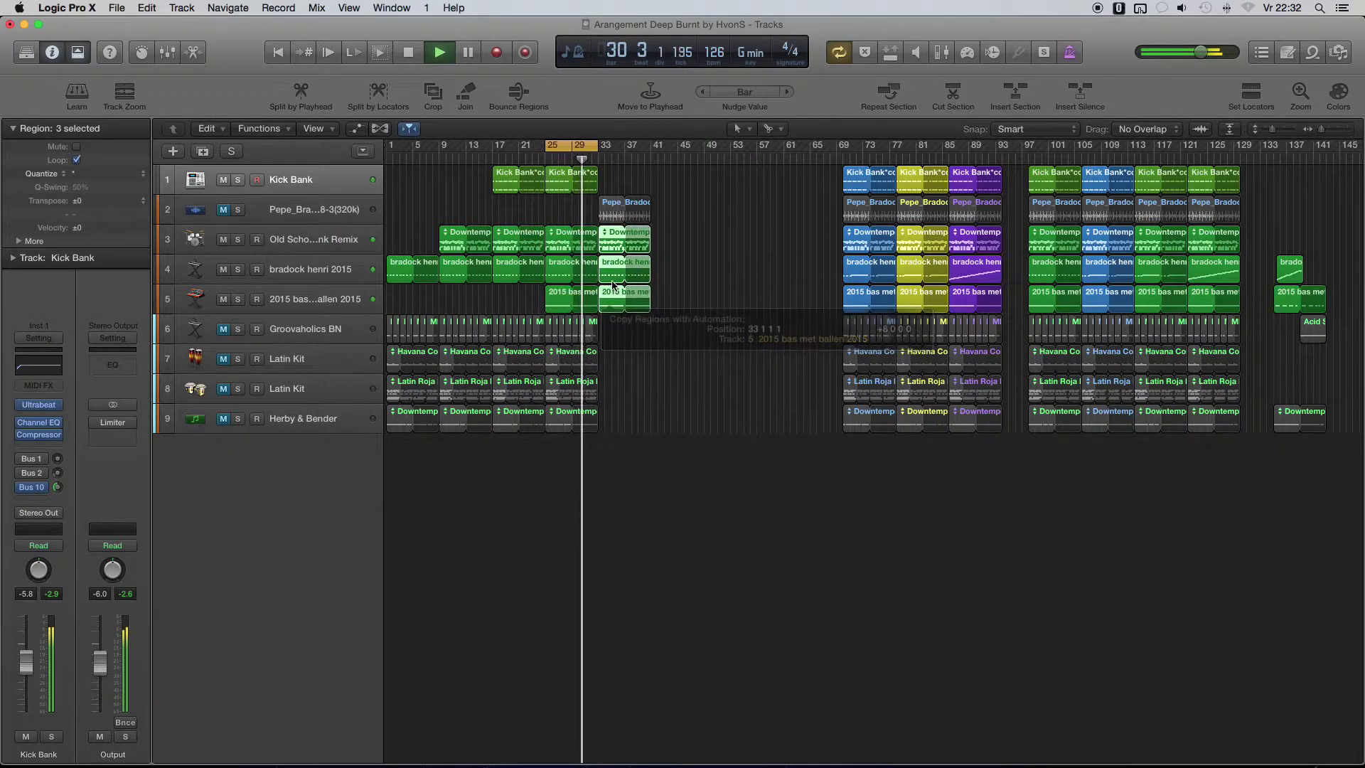
pyautogui.moveTo(561, 181); pyautogui.dragTo(608, 174)
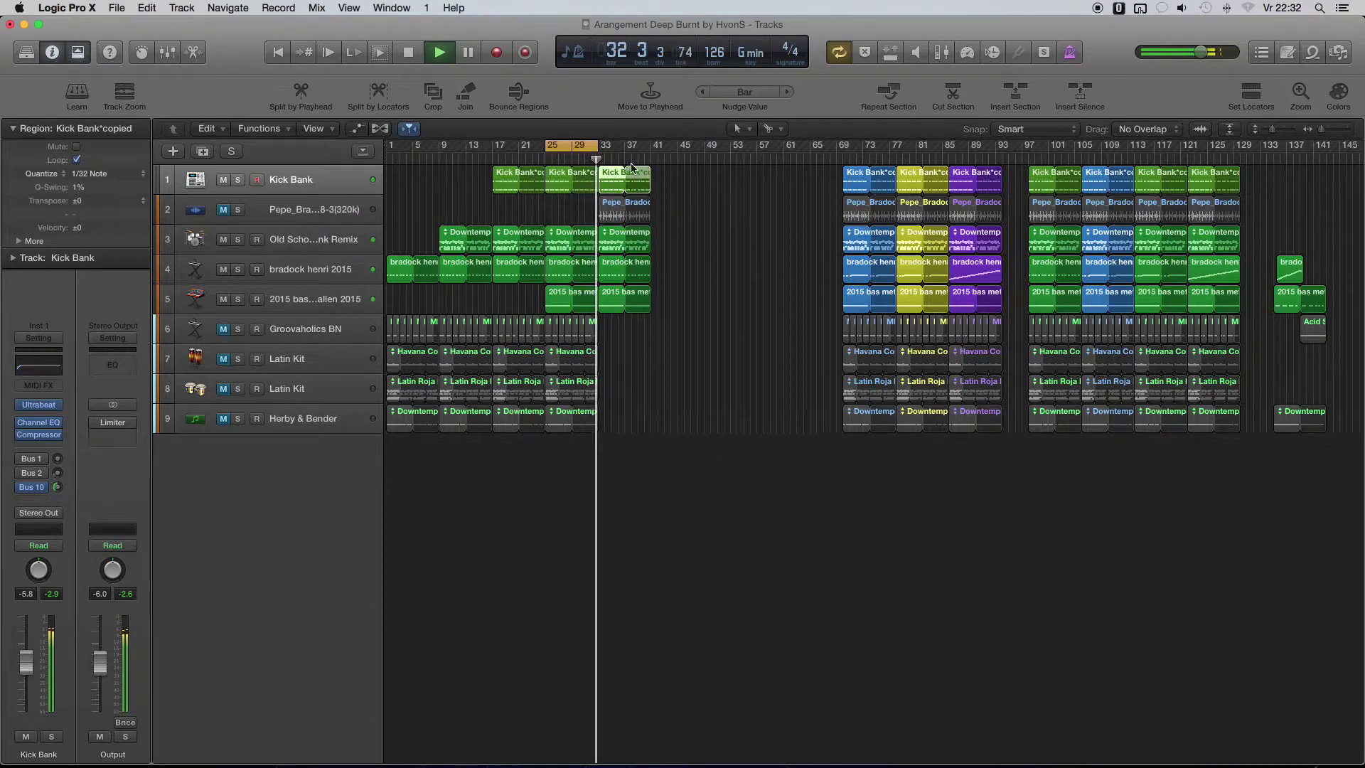
pyautogui.press('super+u')
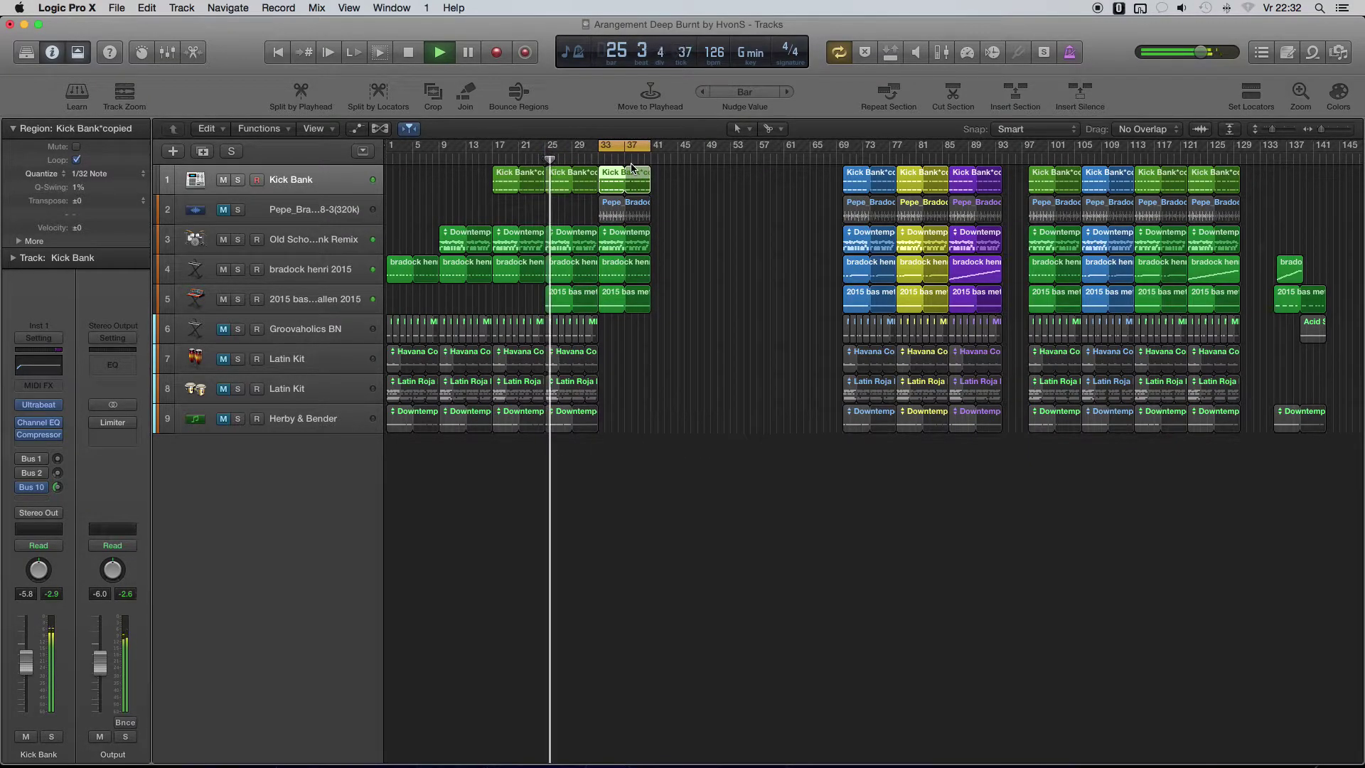
pyautogui.click(224, 211)
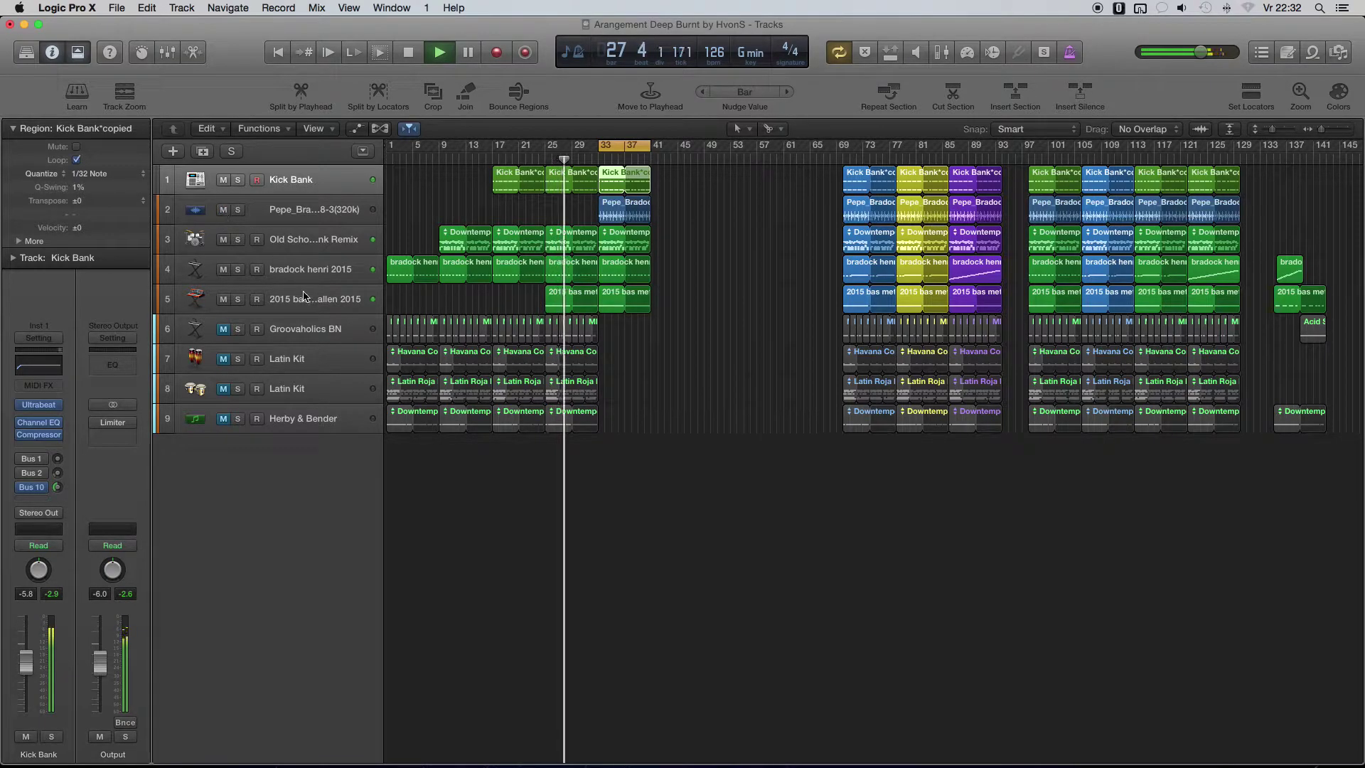
# - Audition the Groovaholics BN track and both Latin Kit tracks one at a time by briefly unmuting each
pyautogui.click(224, 330)
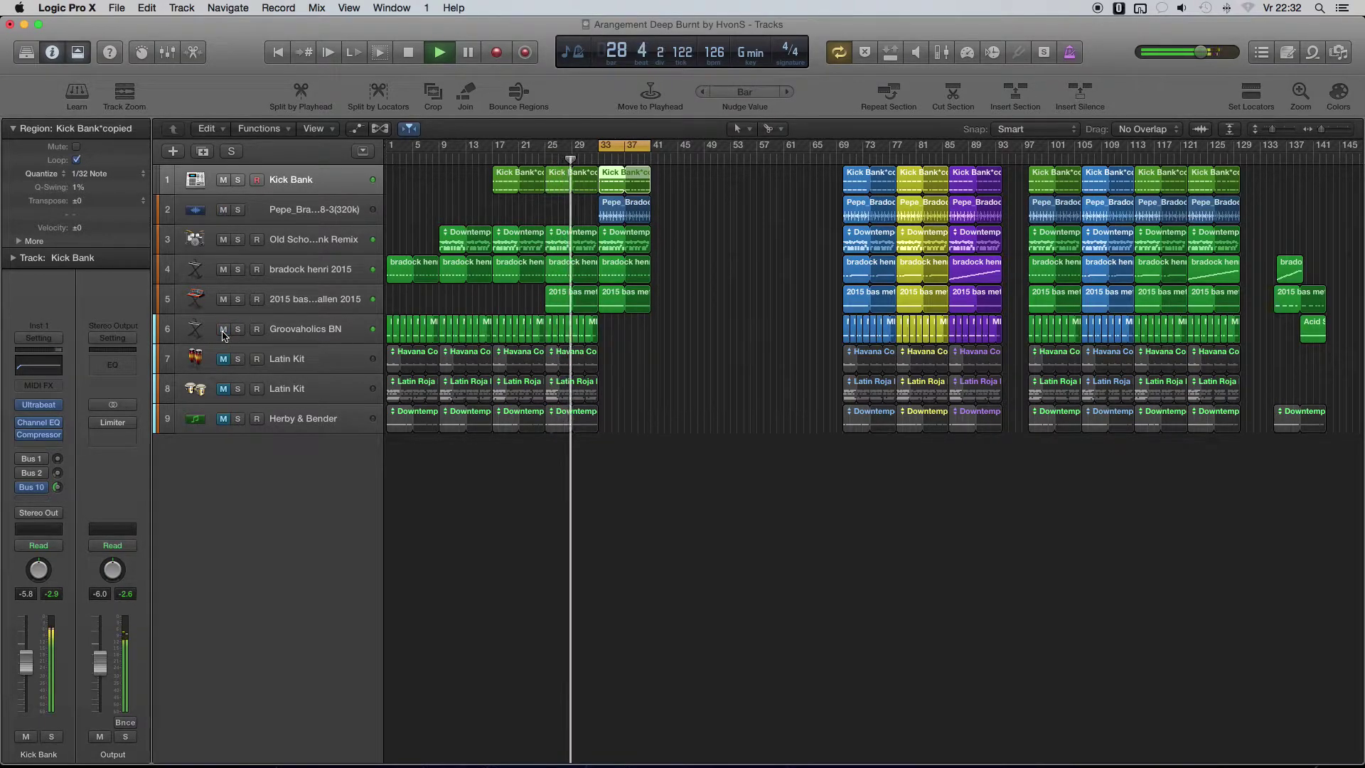
pyautogui.click(224, 331)
pyautogui.click(223, 359)
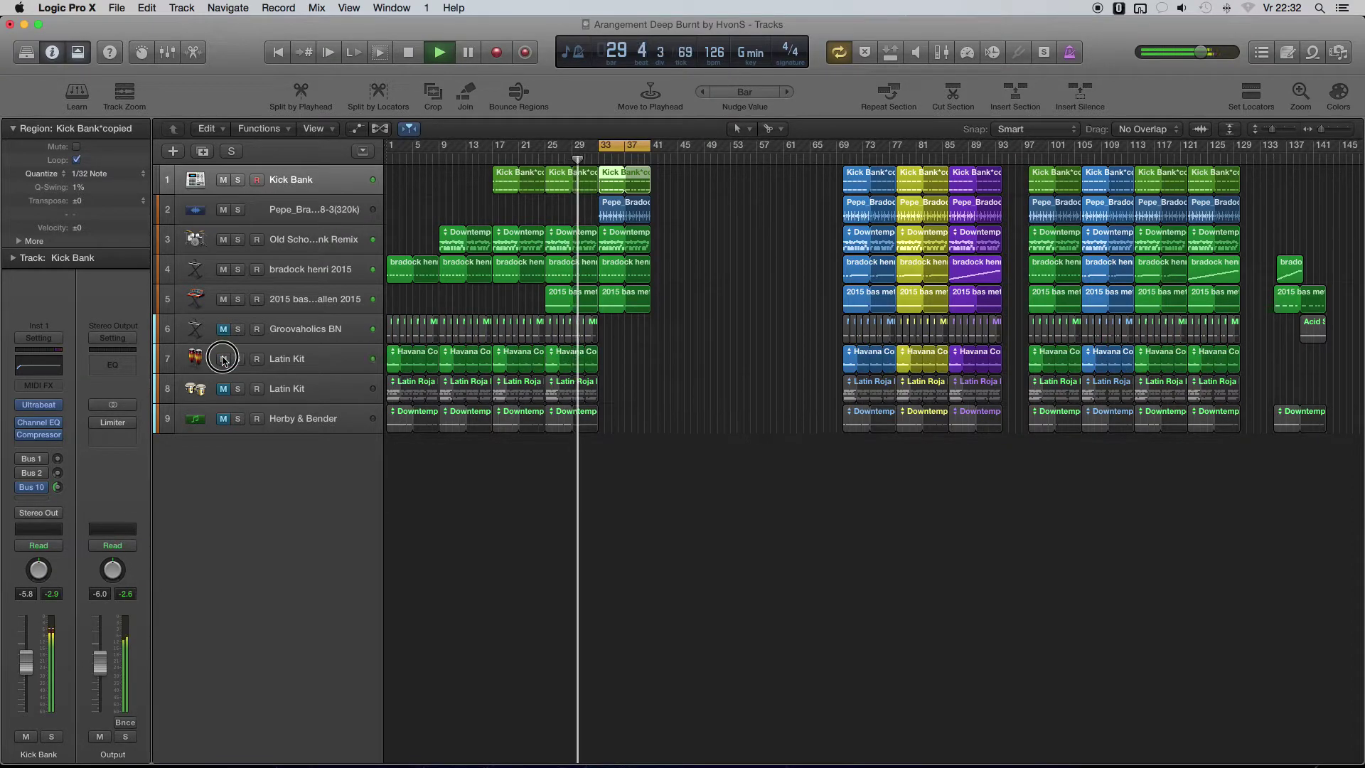
pyautogui.click(223, 359)
pyautogui.click(222, 389)
pyautogui.click(222, 389)
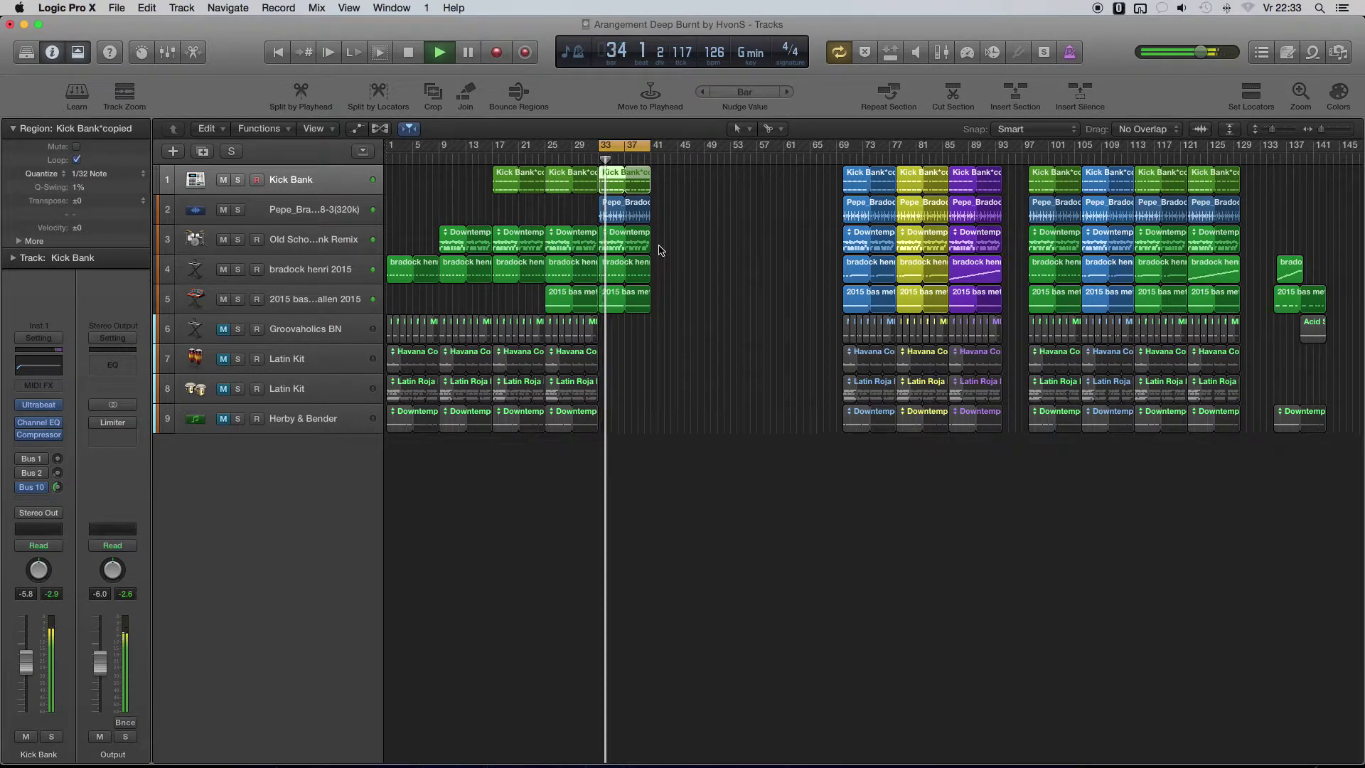
# - Open the Channel EQ of the Pepe_Bradock track and turn on its analyzer
pyautogui.click(344, 200)
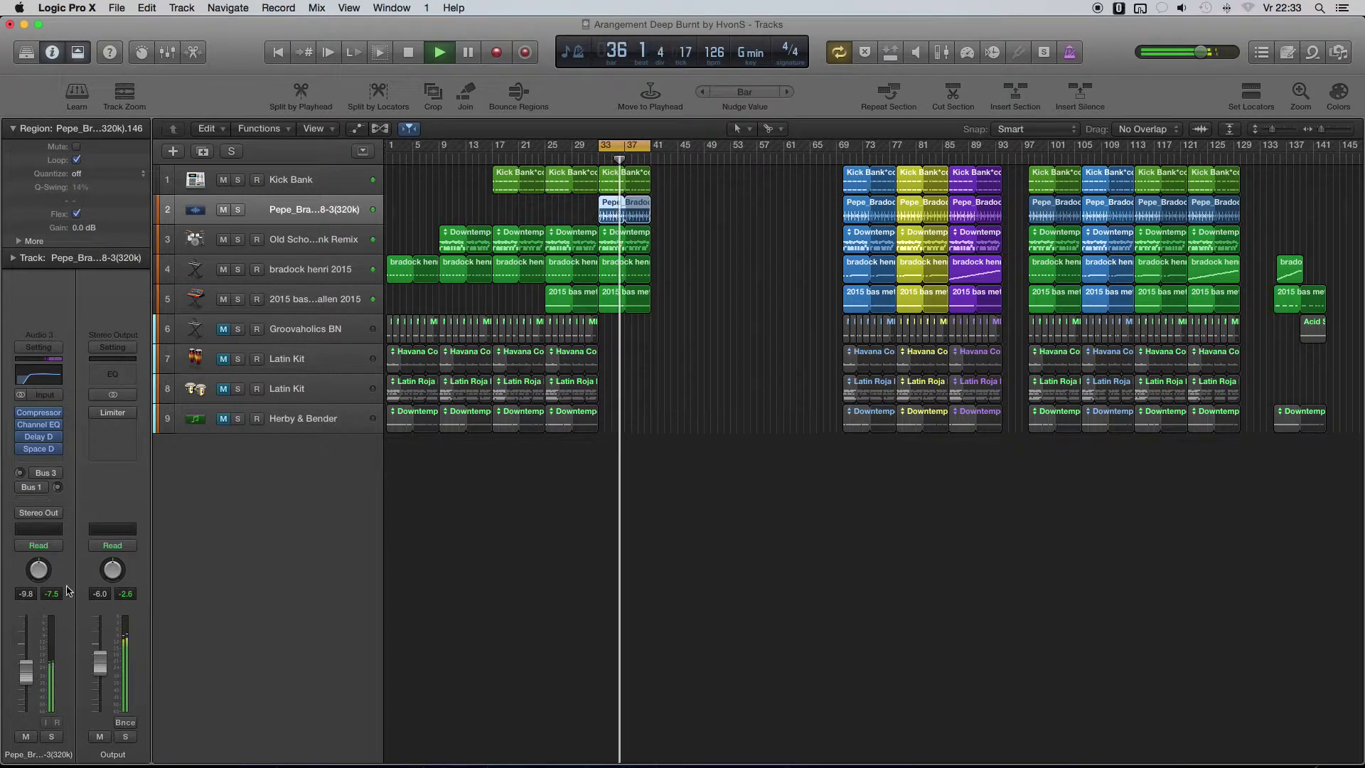
pyautogui.click(48, 375)
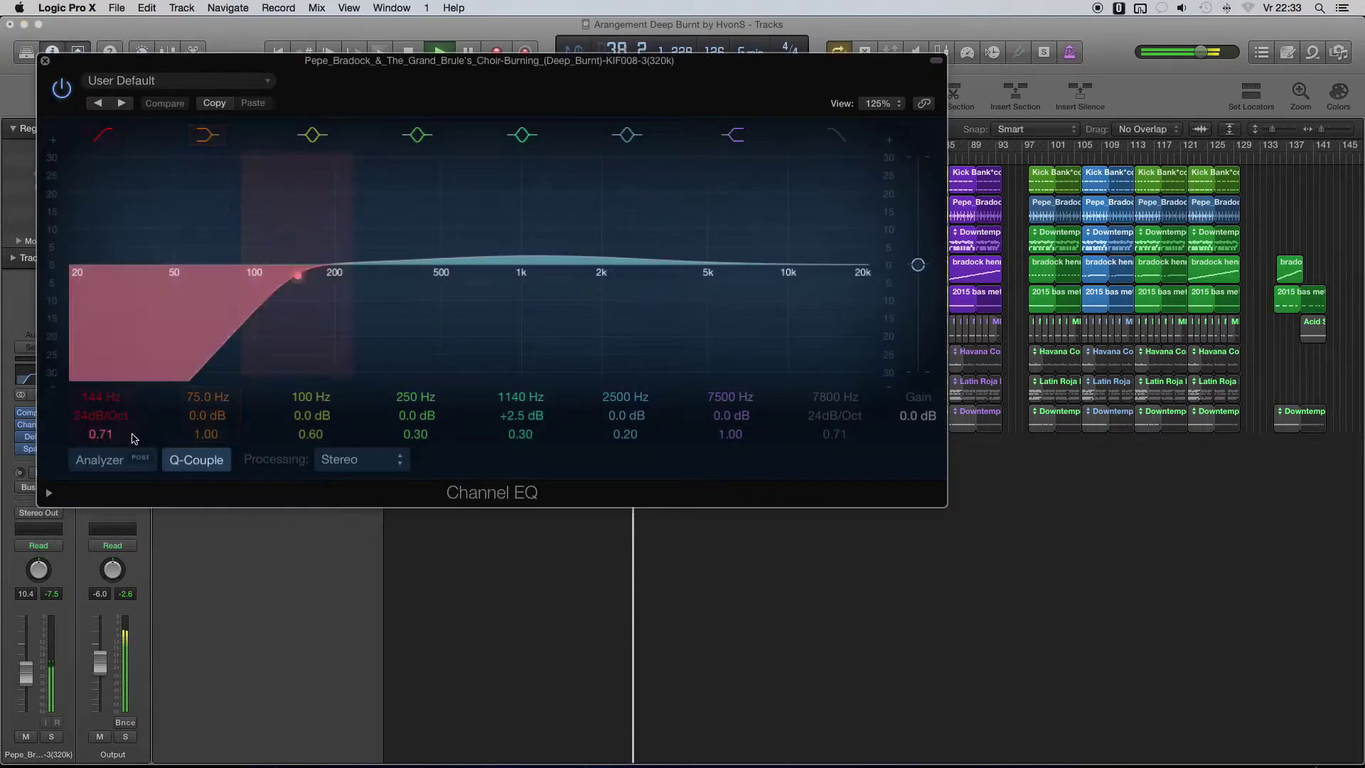
pyautogui.click(100, 459)
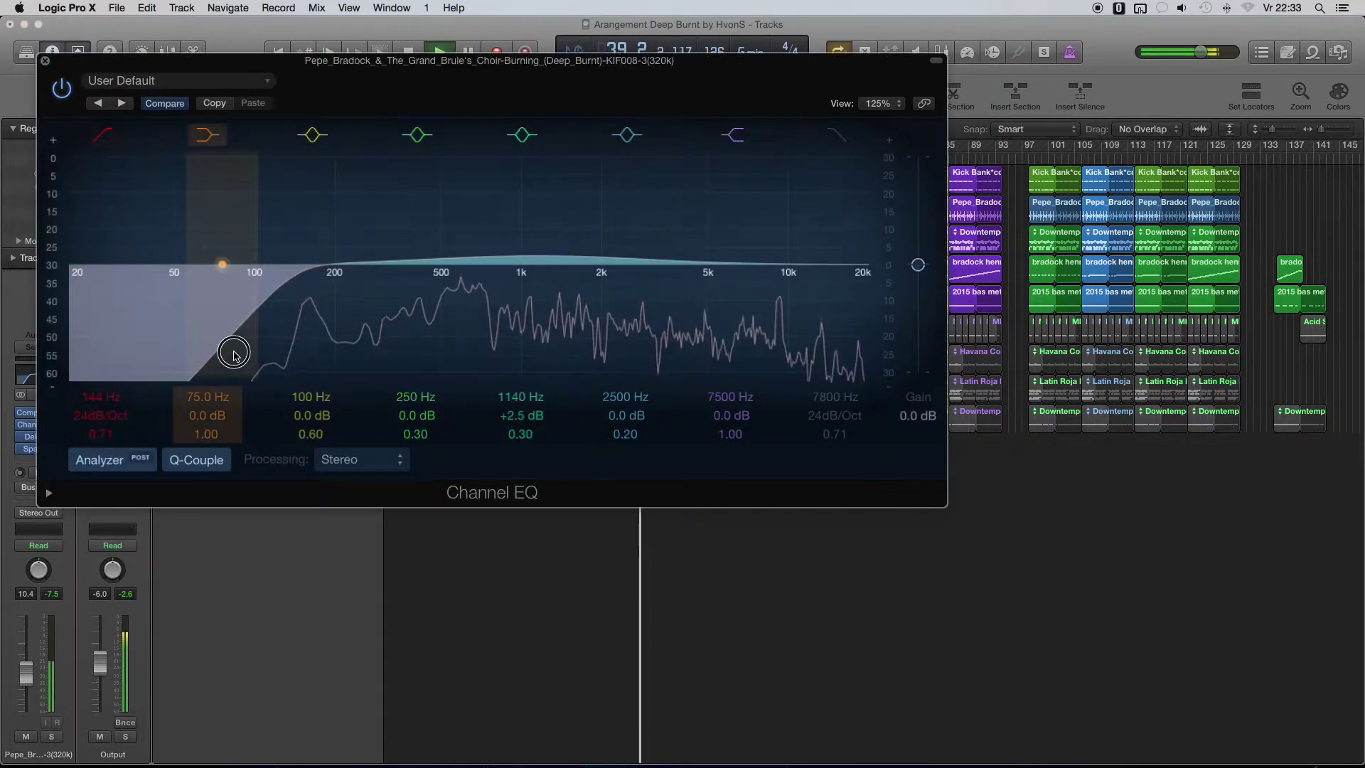
# - Try the EQ's low shelf at 198 Hz, +2.5 dB and its first bell at 176 Hz, -1.5 dB, and switch both bands off
pyautogui.moveTo(236, 355); pyautogui.dragTo(344, 341)
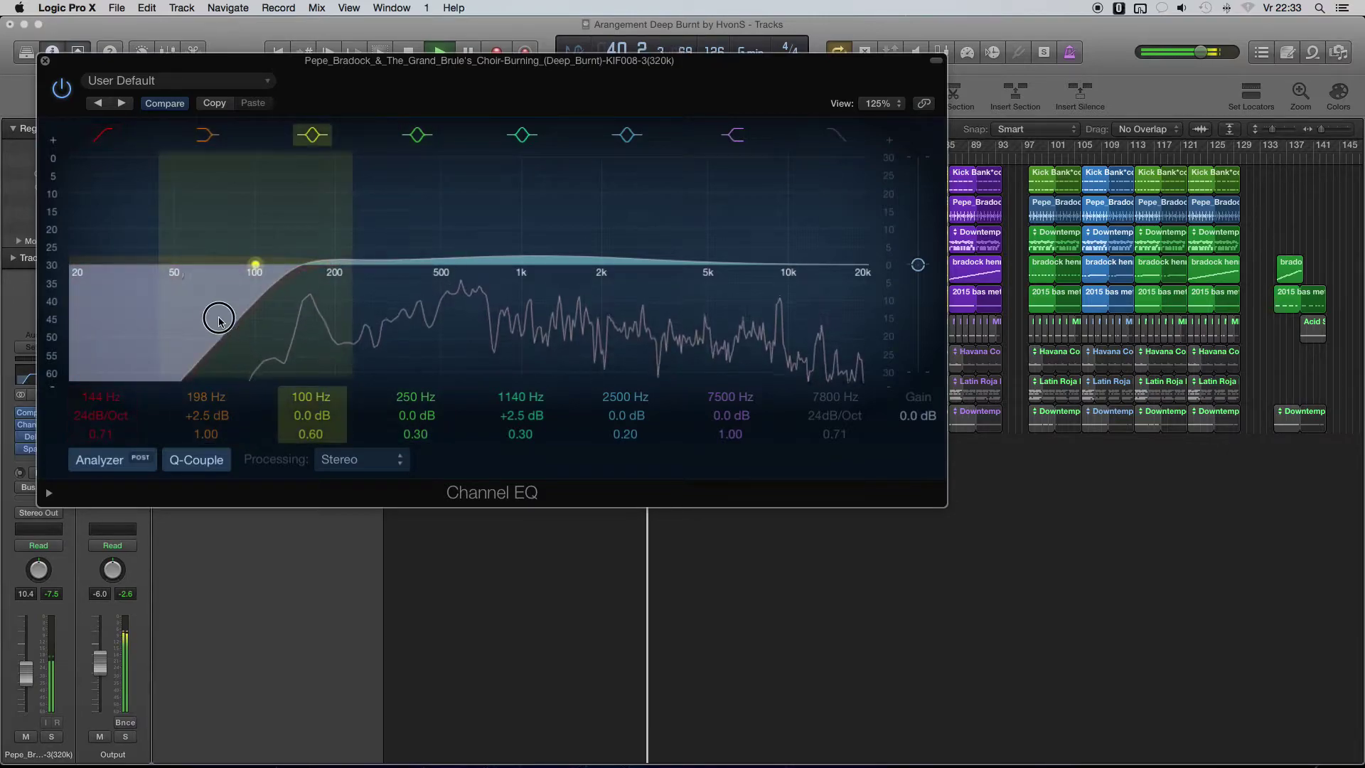
pyautogui.moveTo(214, 318); pyautogui.dragTo(288, 320)
pyautogui.click(207, 134)
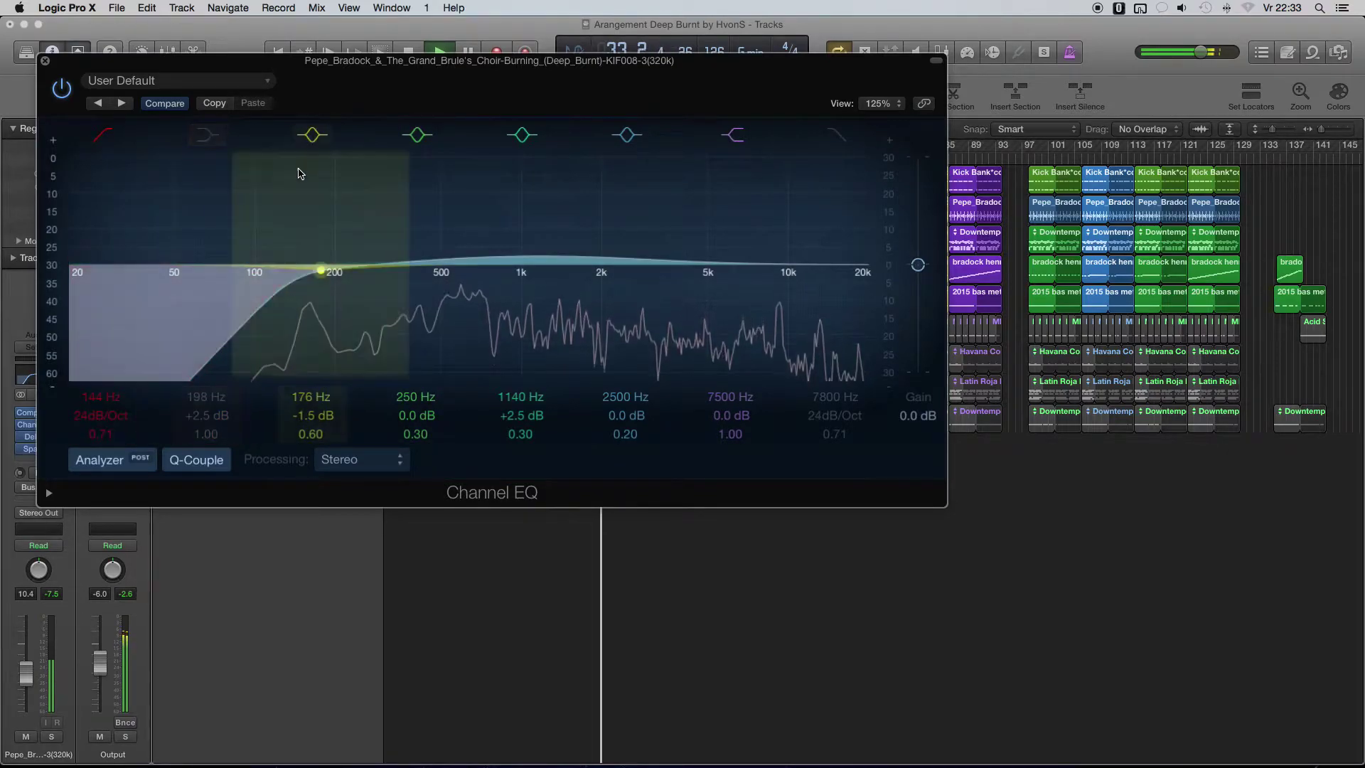
pyautogui.click(313, 134)
# - Raise the sample's low cut to 430 Hz and boost the 7500 Hz shelf by 4.5 dB, and close the EQ with its analyzer off
pyautogui.moveTo(301, 368)
pyautogui.mouseDown()
pyautogui.moveTo(329, 317)
pyautogui.moveTo(424, 332)
pyautogui.mouseUp()
pyautogui.moveTo(785, 269); pyautogui.dragTo(794, 252)
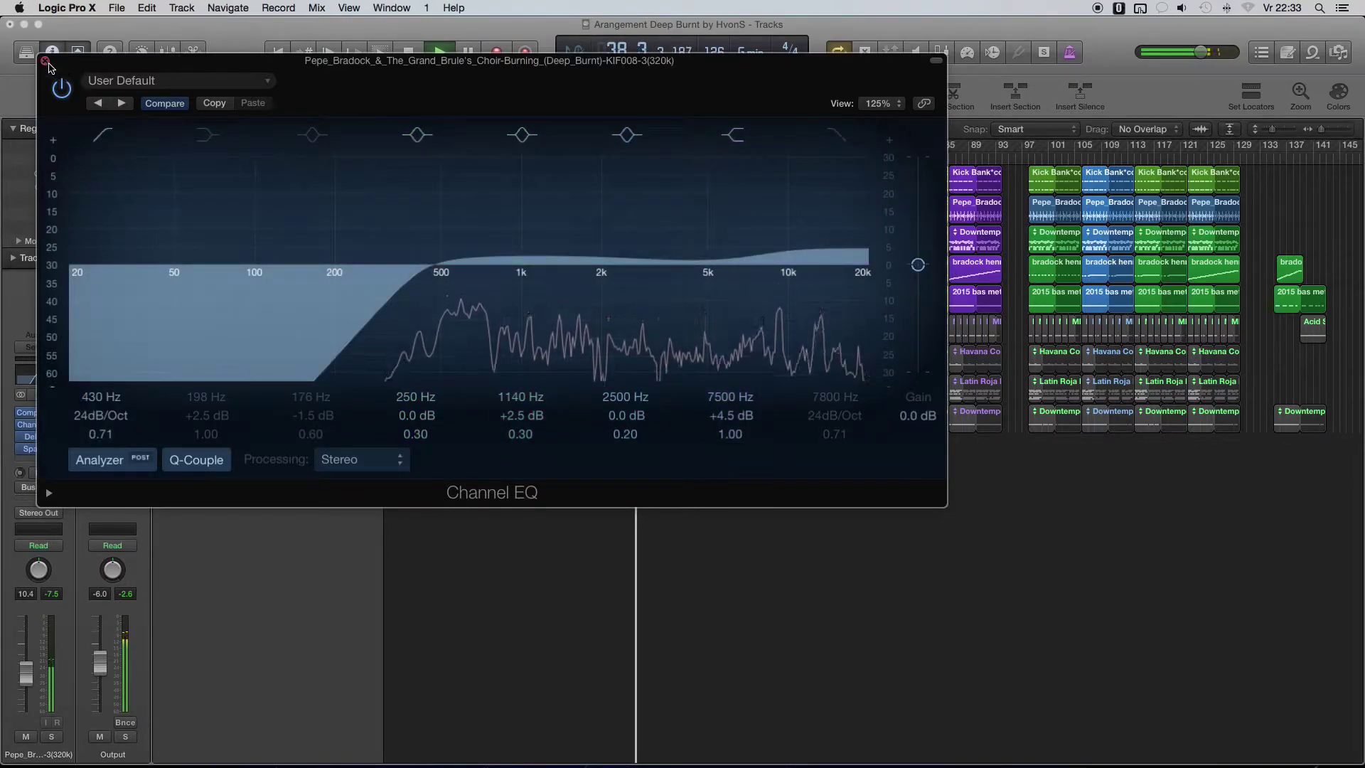
pyautogui.click(109, 469)
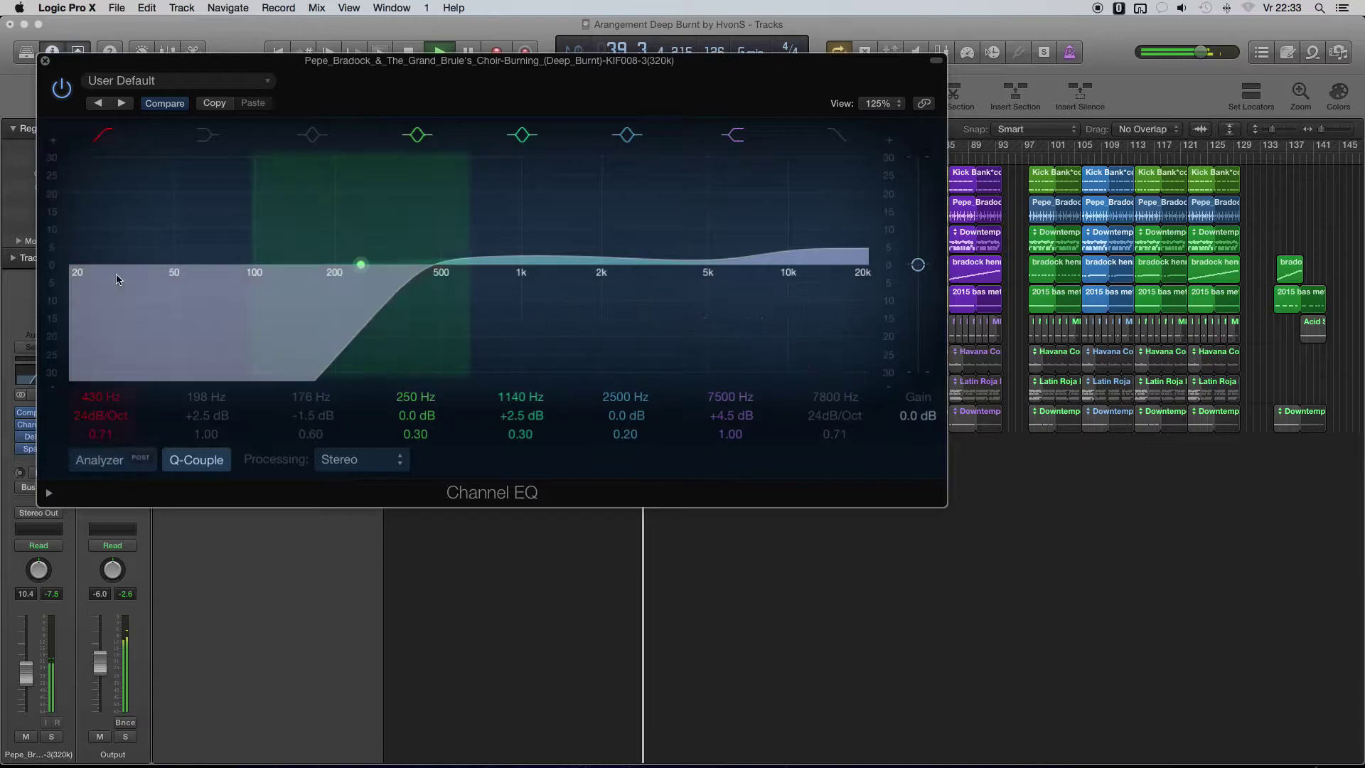
pyautogui.click(46, 63)
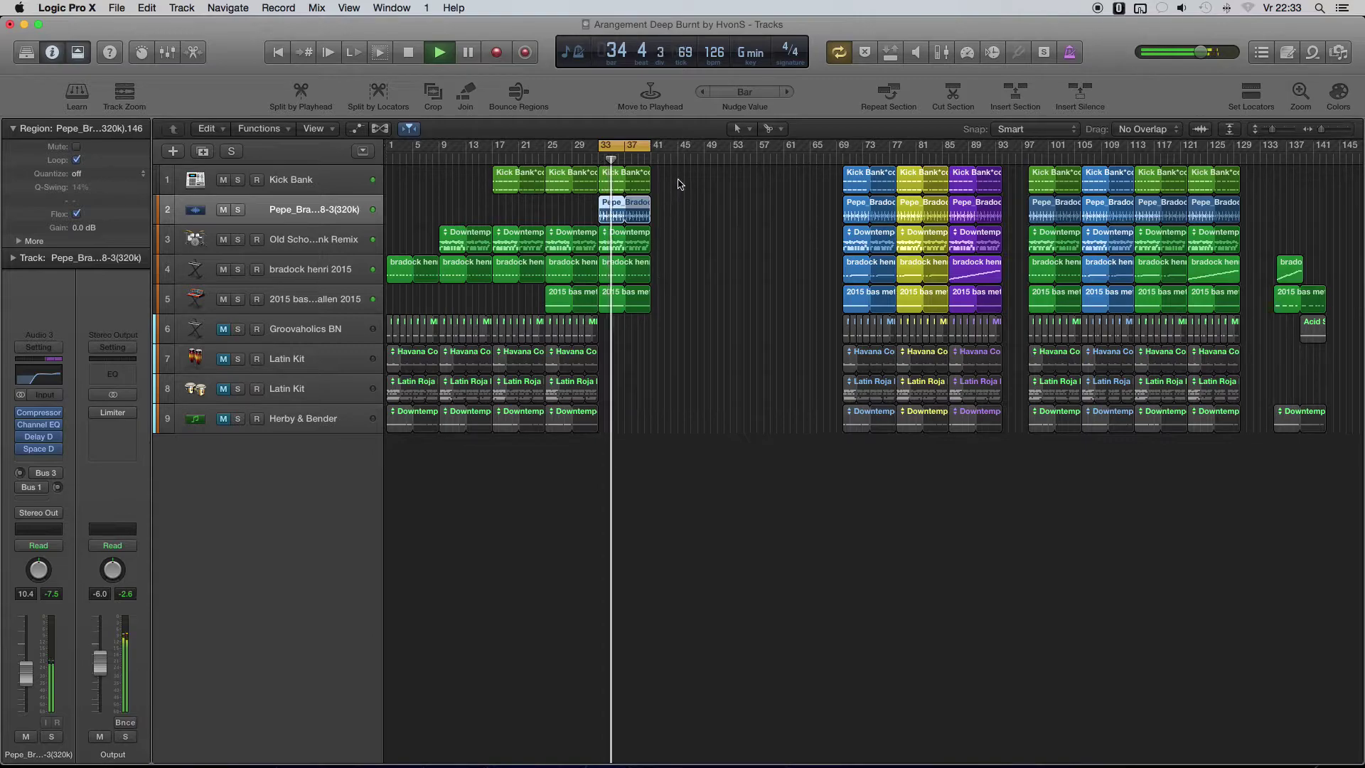
# - Copy the regions on tracks 1 to 5 from bar 33 to bar 41 and move both Latin Kit regions from bar 25 to bar 41
pyautogui.moveTo(680, 182); pyautogui.dragTo(669, 293)
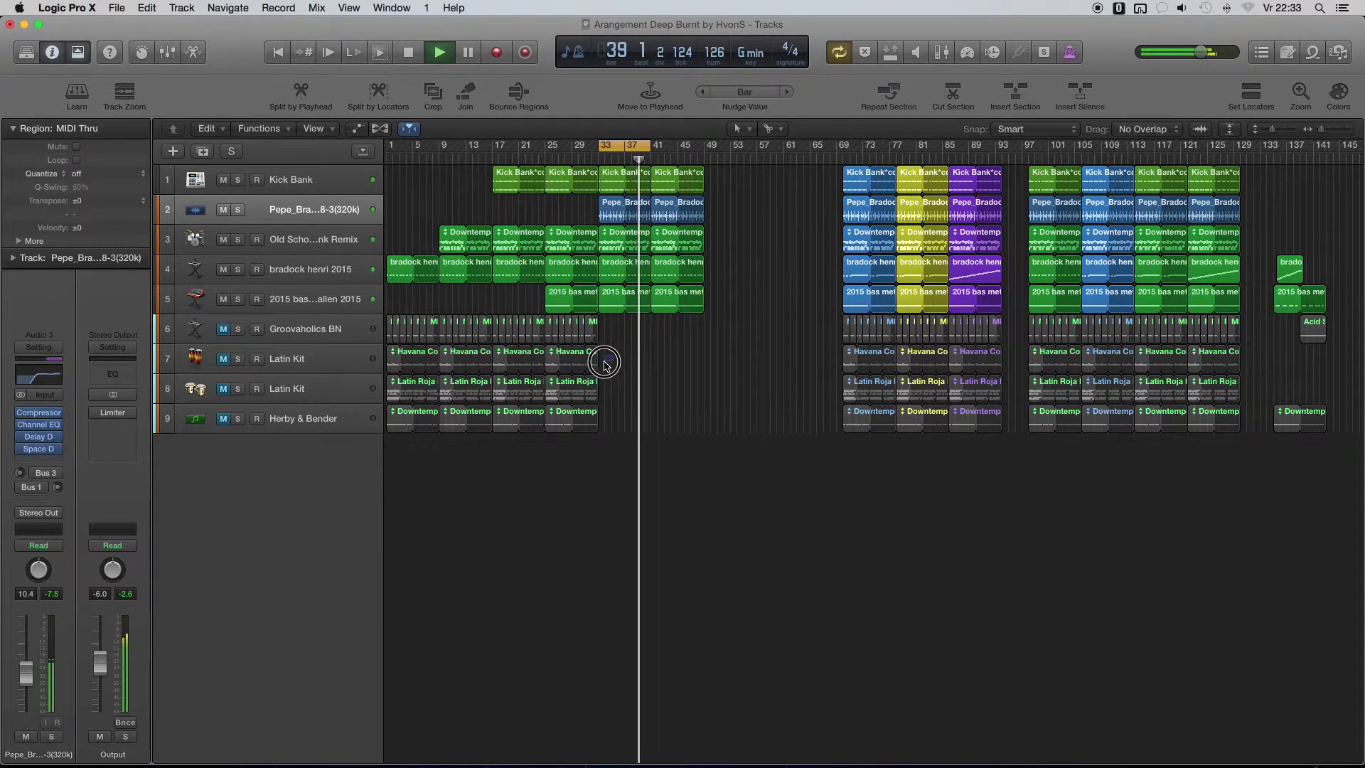
pyautogui.moveTo(604, 360); pyautogui.dragTo(583, 391)
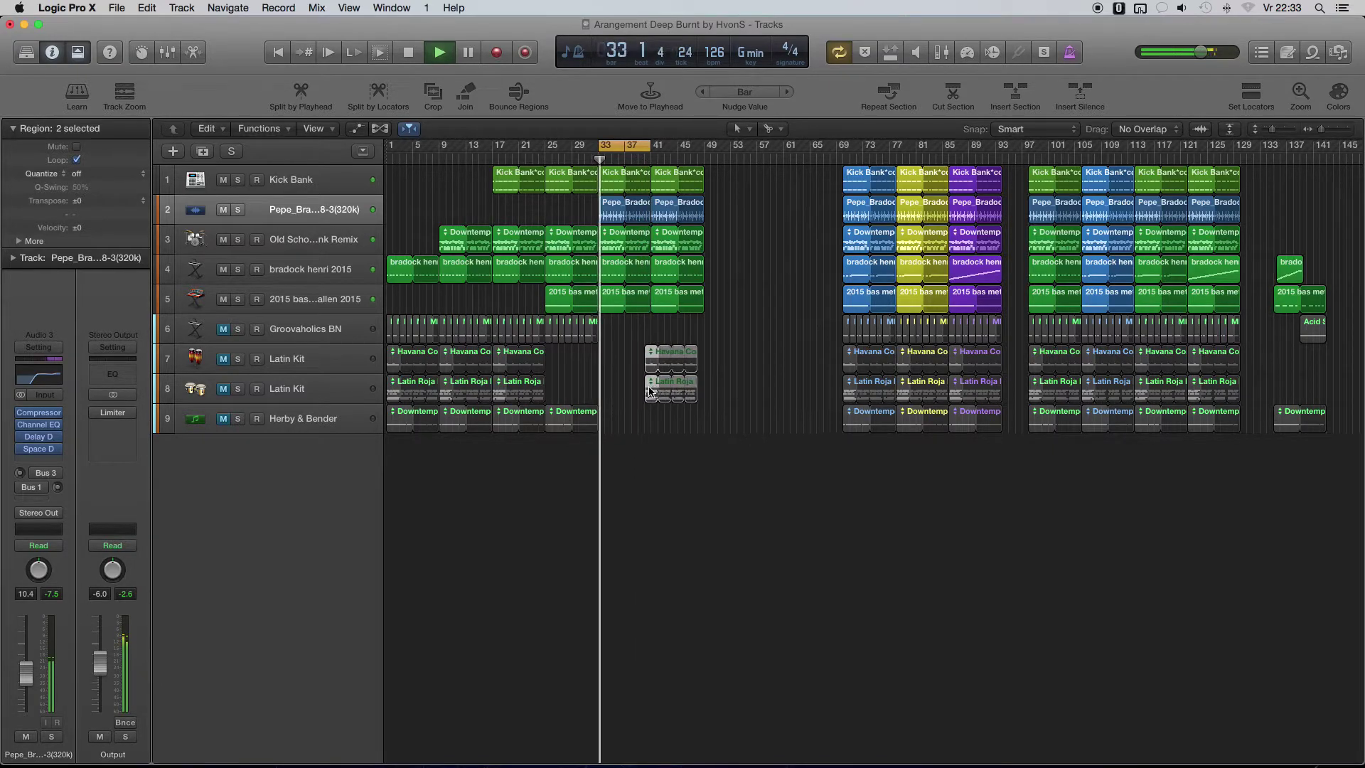
pyautogui.moveTo(649, 388); pyautogui.dragTo(649, 389)
pyautogui.press('Down')
pyautogui.press('Down')
pyautogui.press('Down')
pyautogui.press('Down')
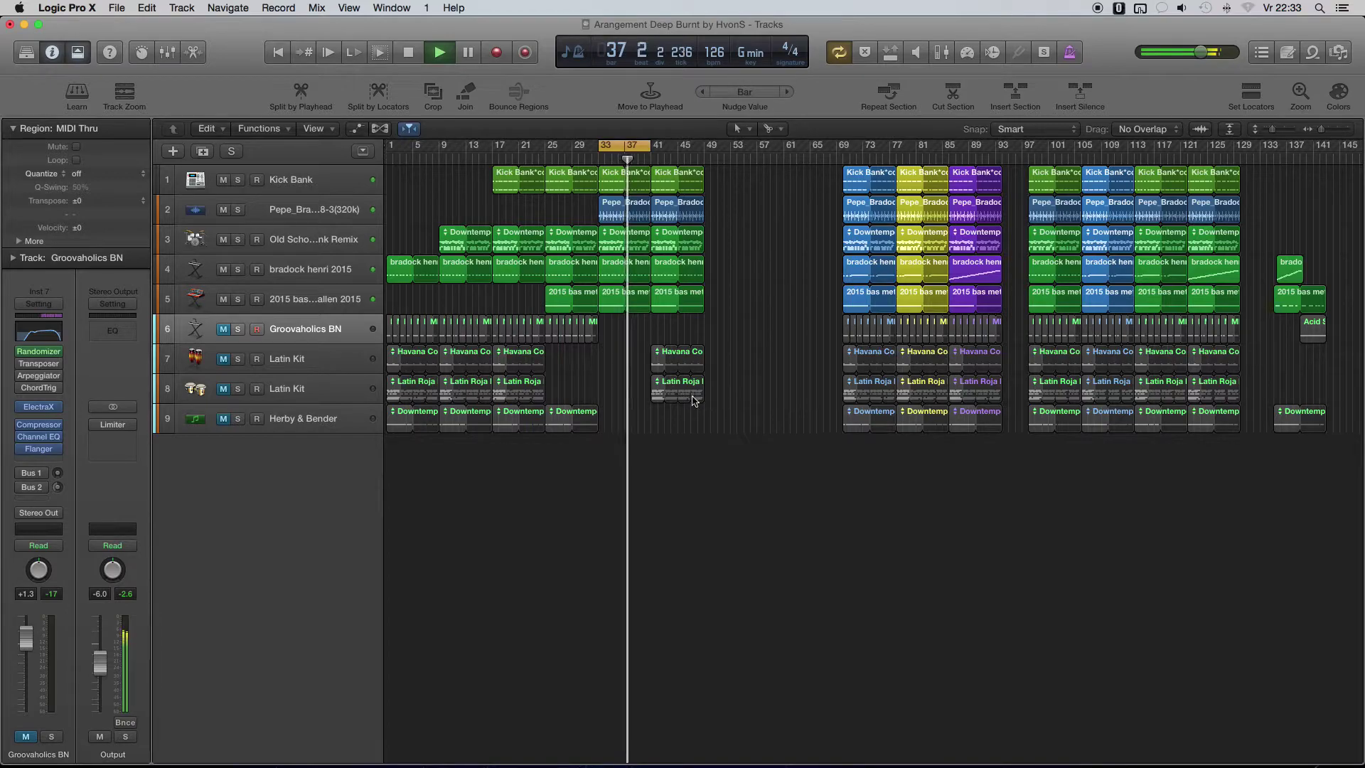
# - Copy the Latin Kit regions from bar 41 to bar 49 and remove the bar 41 region on track 8
pyautogui.moveTo(659, 400); pyautogui.dragTo(711, 366)
pyautogui.click(733, 331)
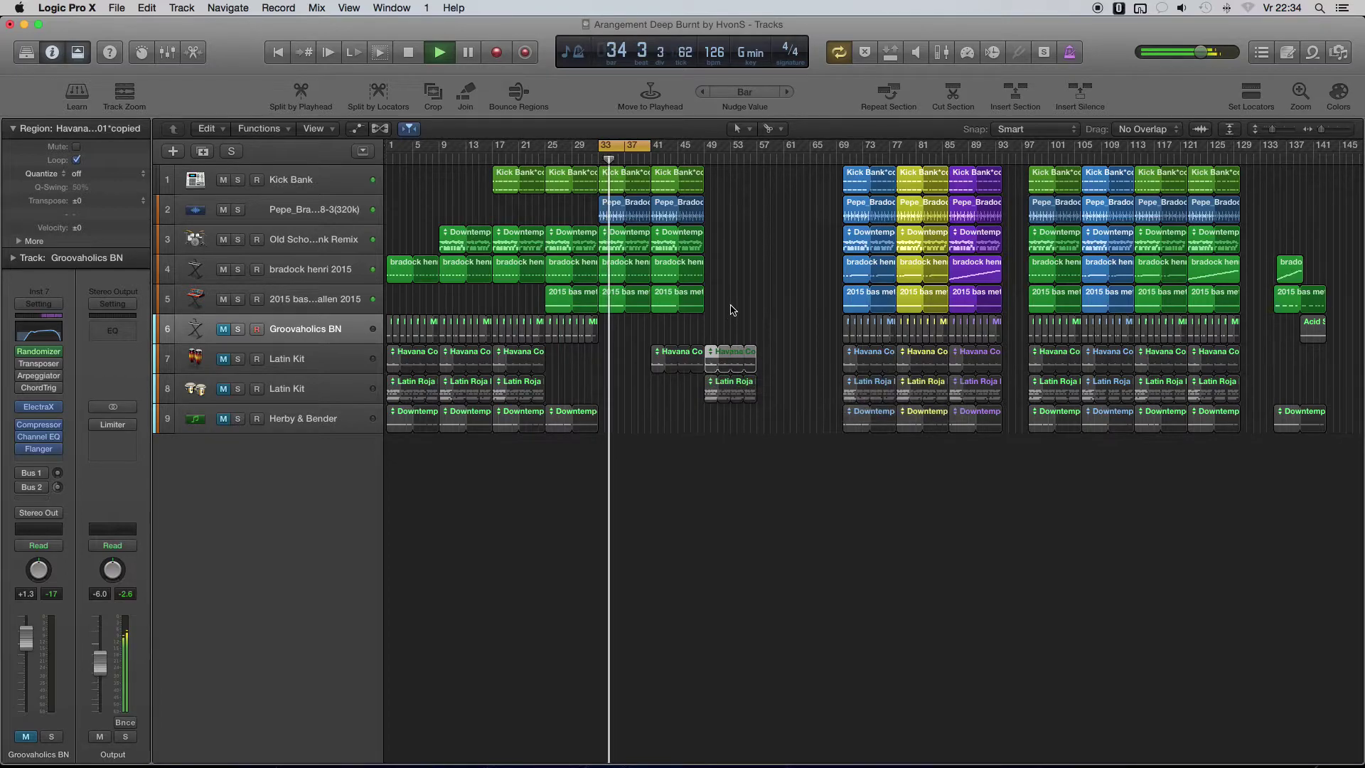
# - Copy the regions on tracks 1 to 5 from bar 41 to bar 49 and extend the cycle to bar 57
pyautogui.moveTo(721, 186); pyautogui.dragTo(721, 296)
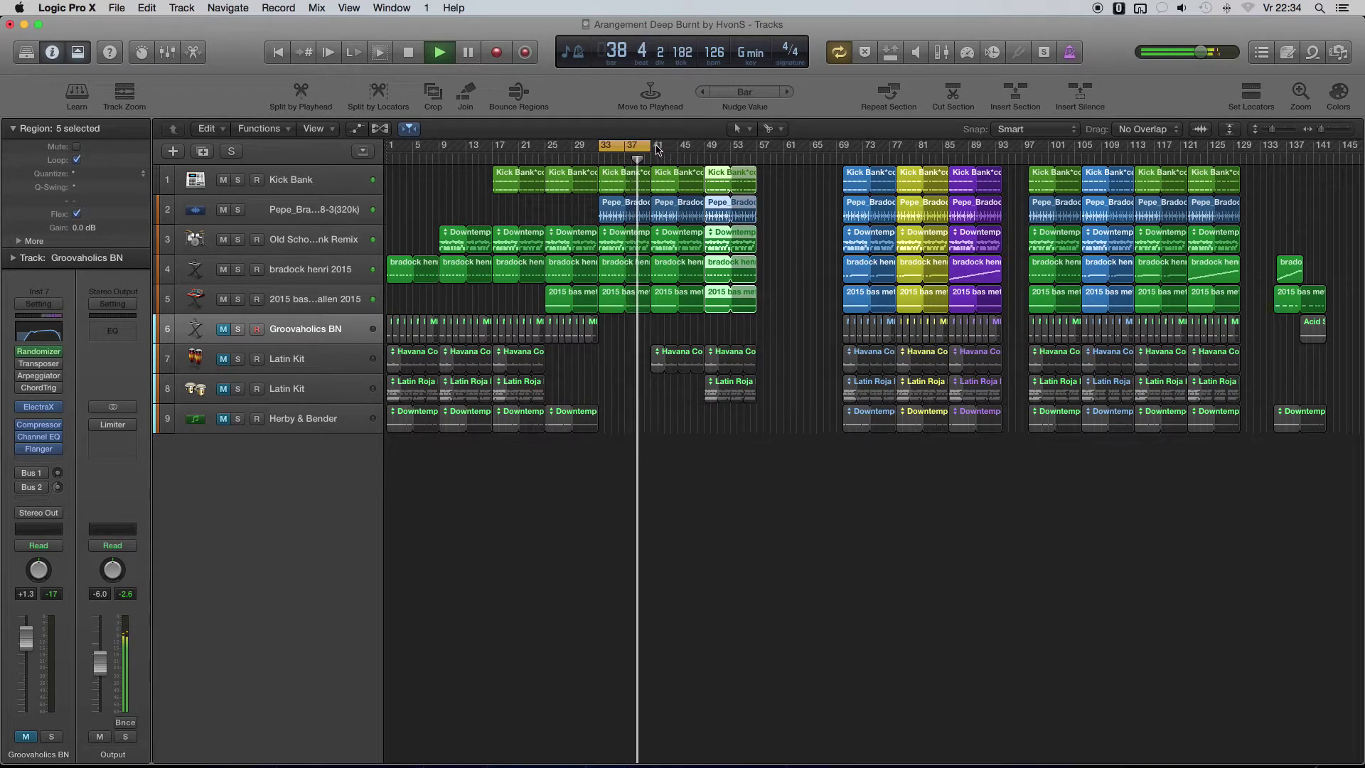
pyautogui.moveTo(652, 147); pyautogui.dragTo(748, 162)
# - Unmute both Latin Kit tracks and lower the master volume slightly
pyautogui.click(222, 359)
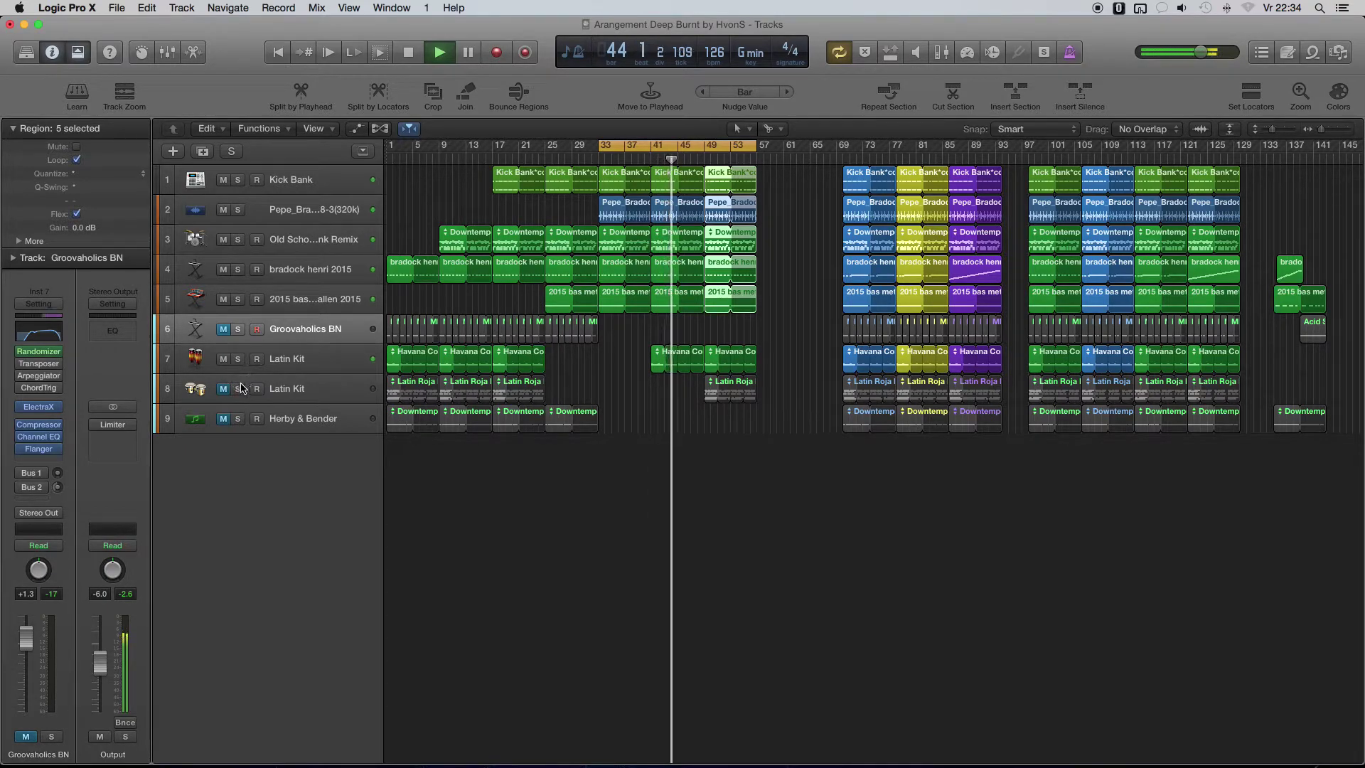
pyautogui.click(224, 390)
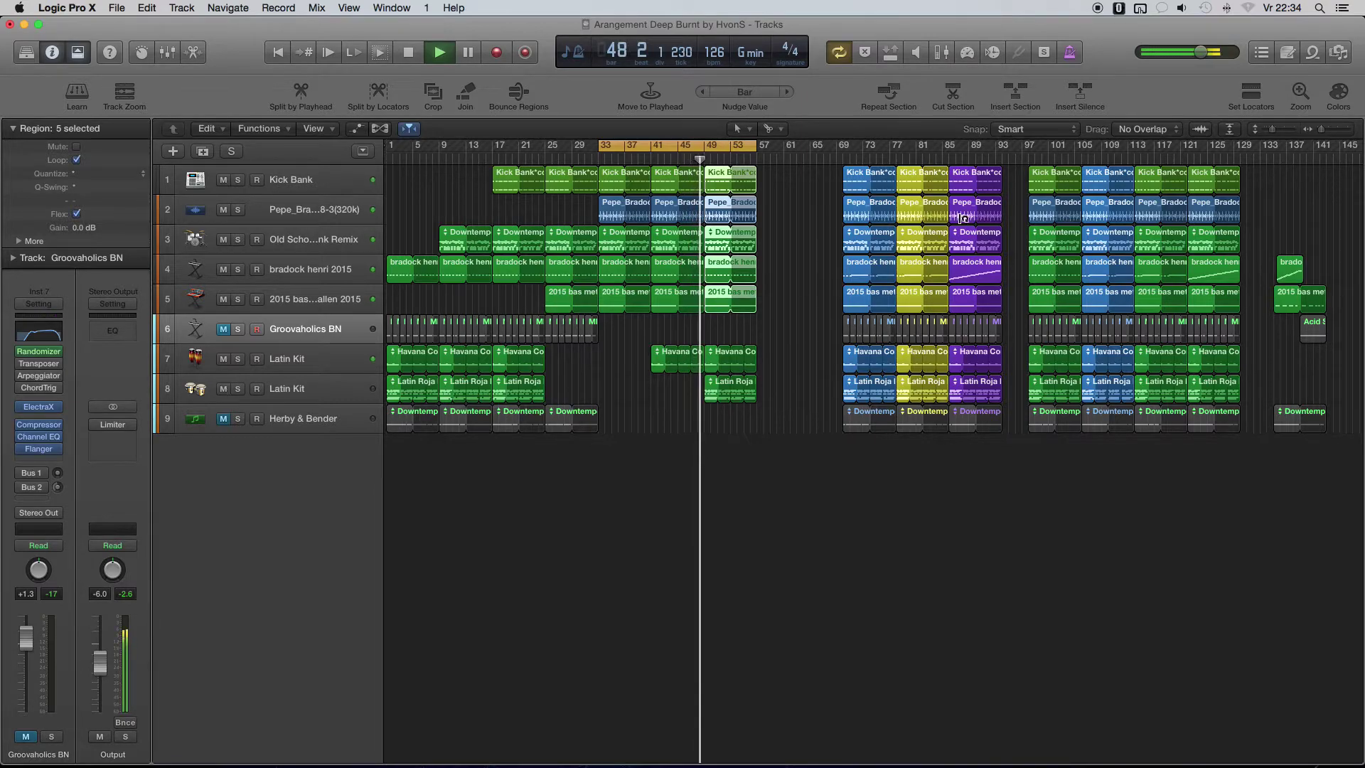
pyautogui.moveTo(1213, 54); pyautogui.dragTo(1204, 53)
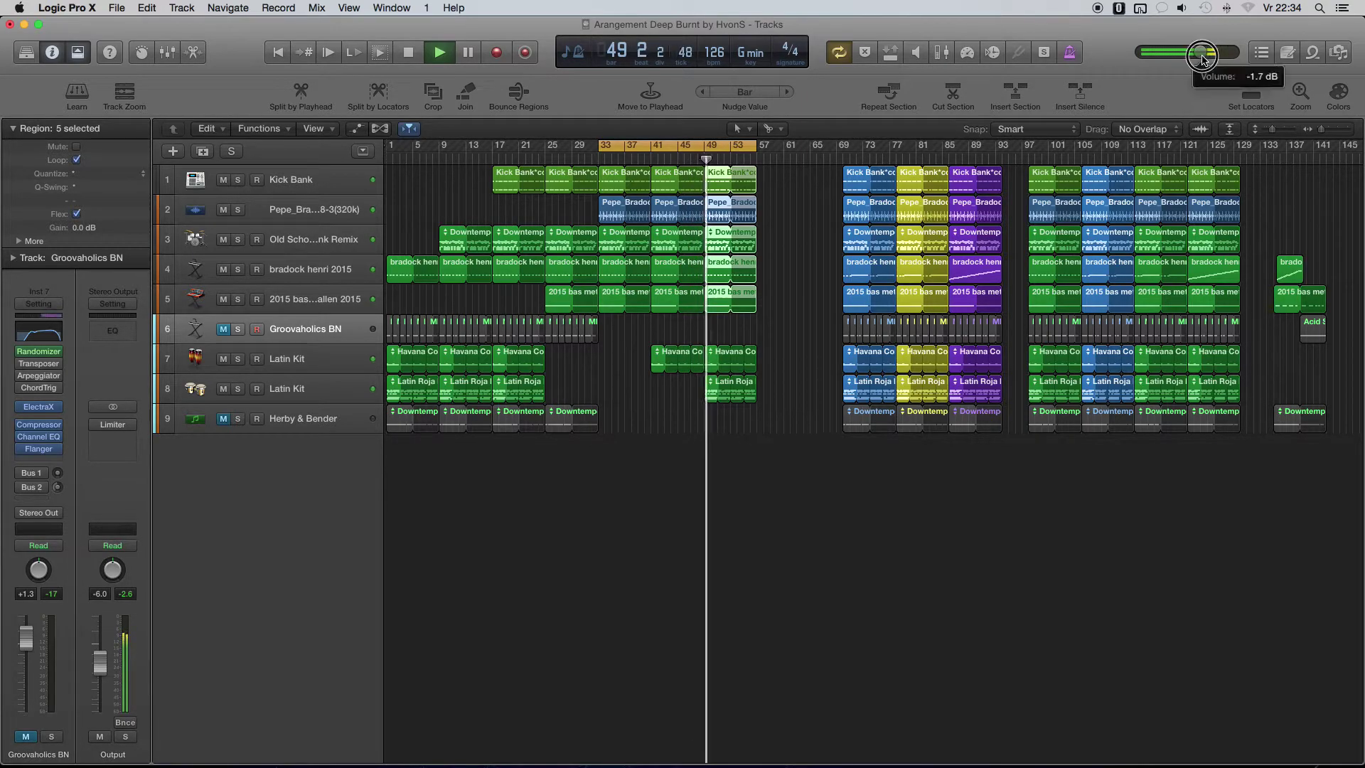
# - Delete the Havana region at bar 41 on track 7 and place the Latin Roja region at both bars 41 and 49 on track 8
pyautogui.click(679, 350)
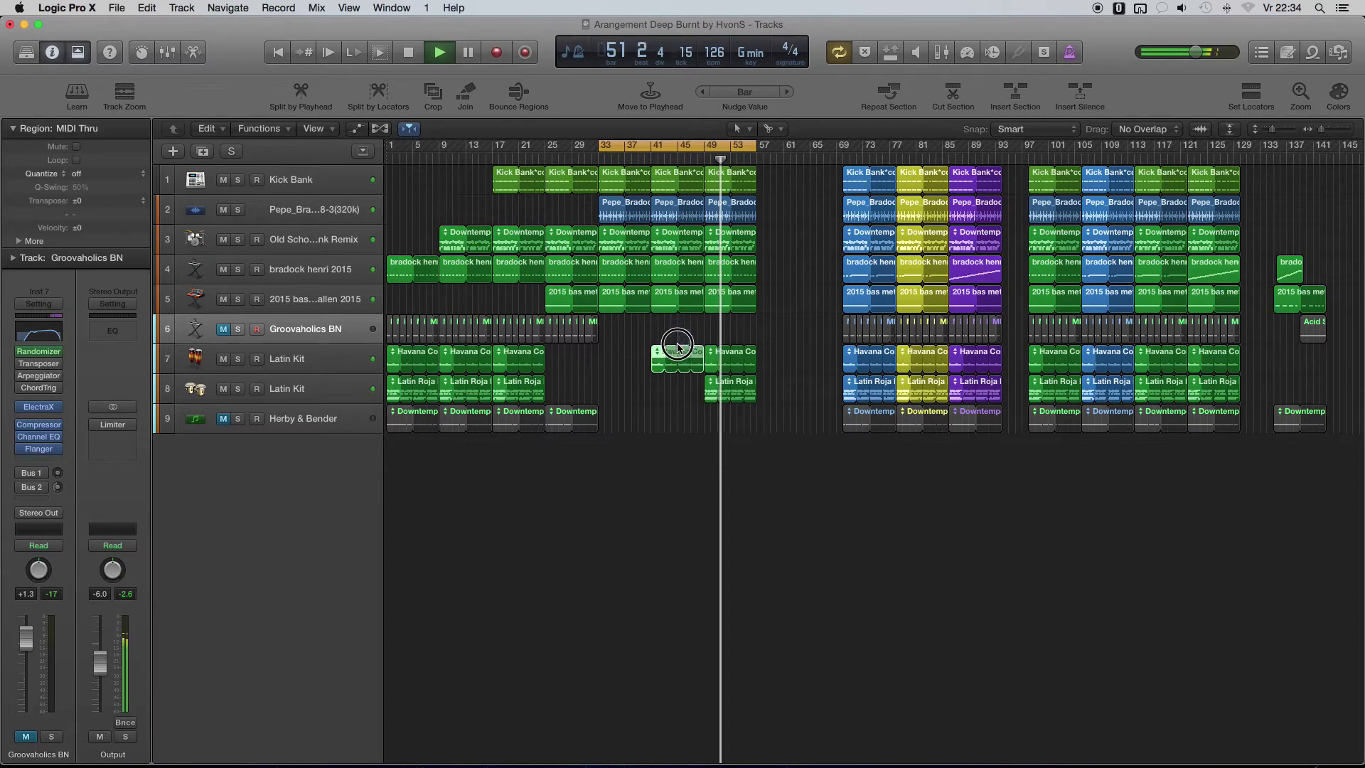
pyautogui.press('Delete')
pyautogui.moveTo(768, 385)
pyautogui.mouseDown()
pyautogui.moveTo(743, 389)
pyautogui.moveTo(754, 393)
pyautogui.mouseUp()
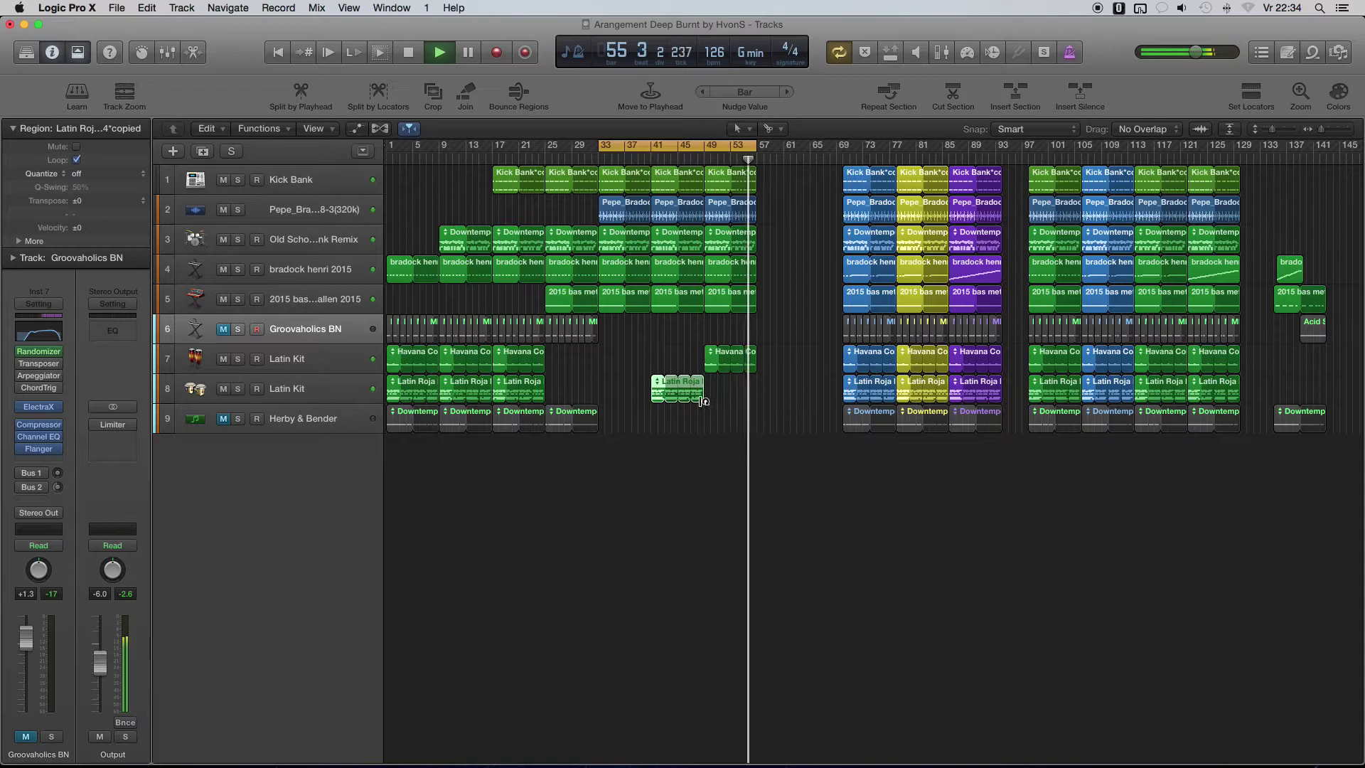
pyautogui.click(674, 355)
pyautogui.moveTo(662, 396); pyautogui.dragTo(722, 395)
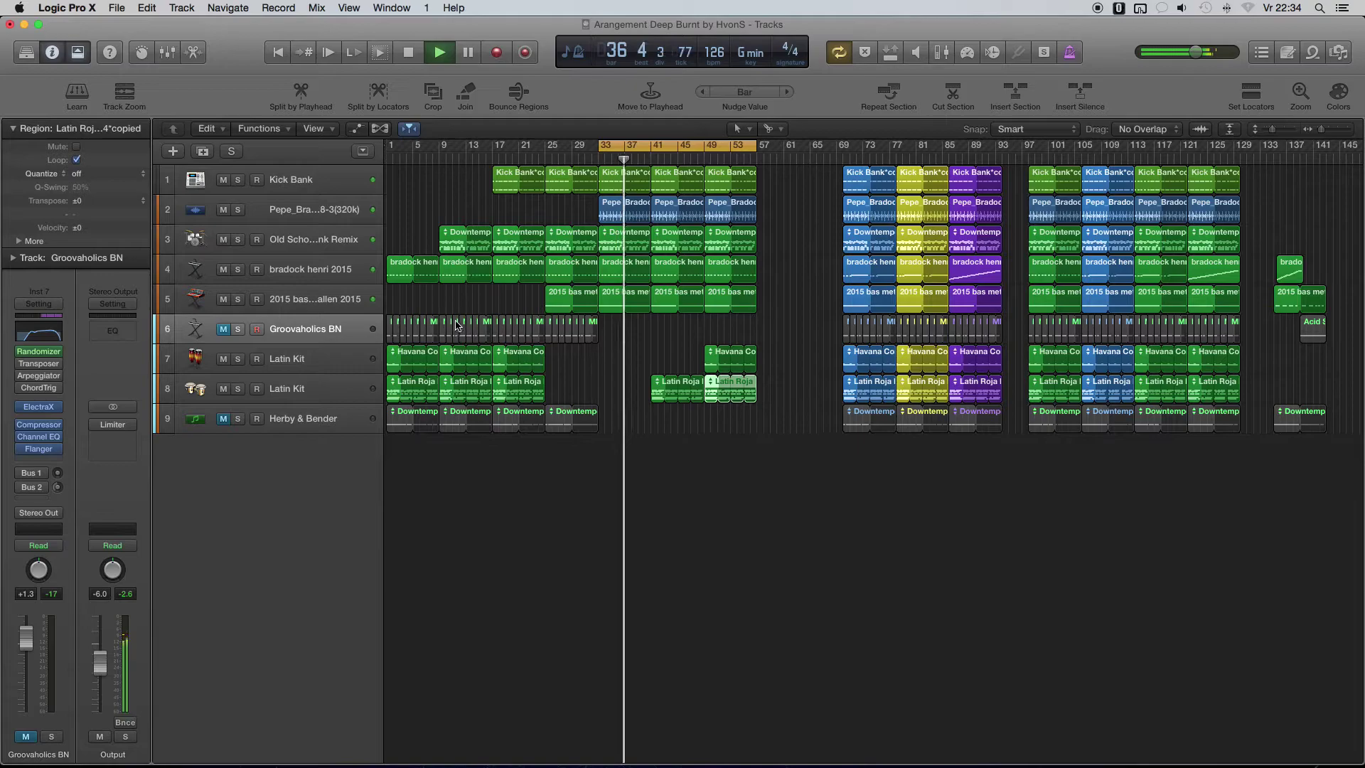
# - Delete the Groovaholics BN regions from the first 24 bars
pyautogui.hscroll(-1, 440, 316)
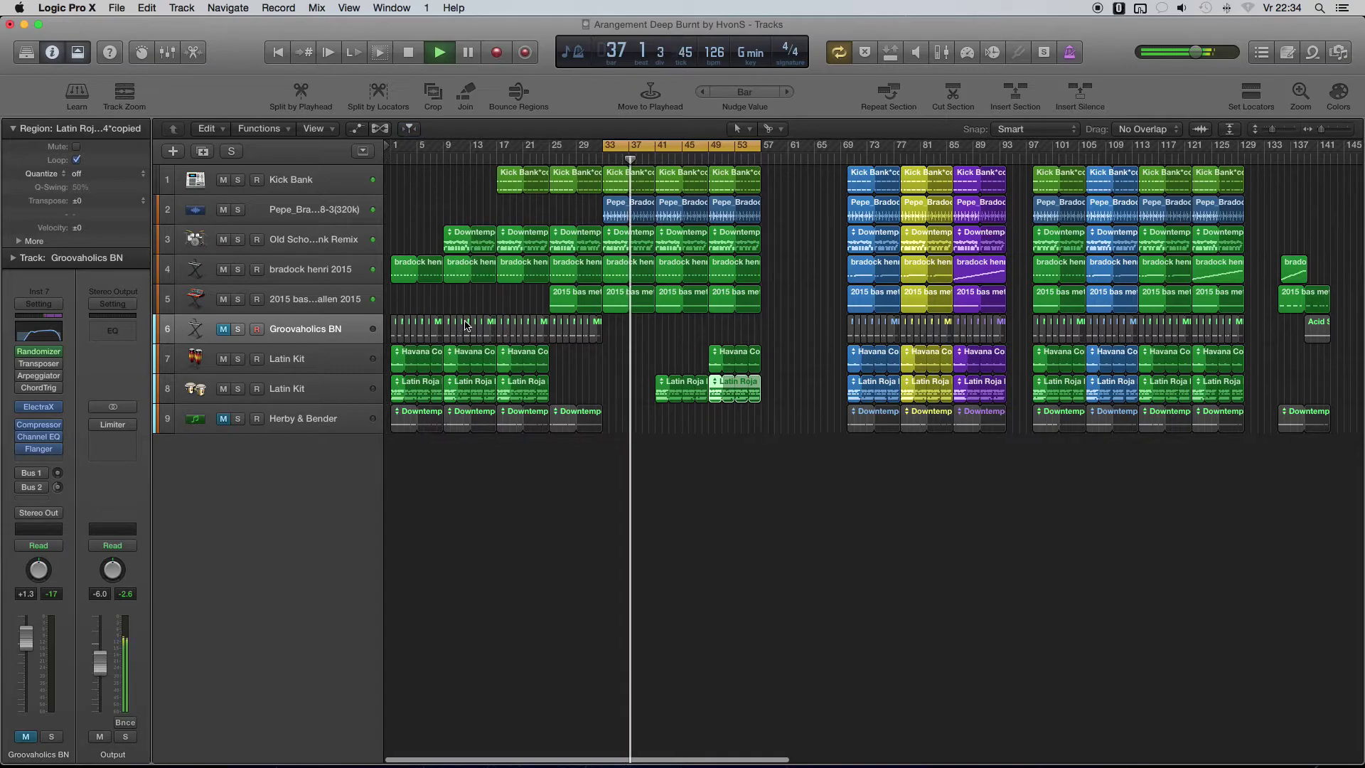
pyautogui.click(546, 307)
pyautogui.moveTo(546, 307); pyautogui.dragTo(405, 327)
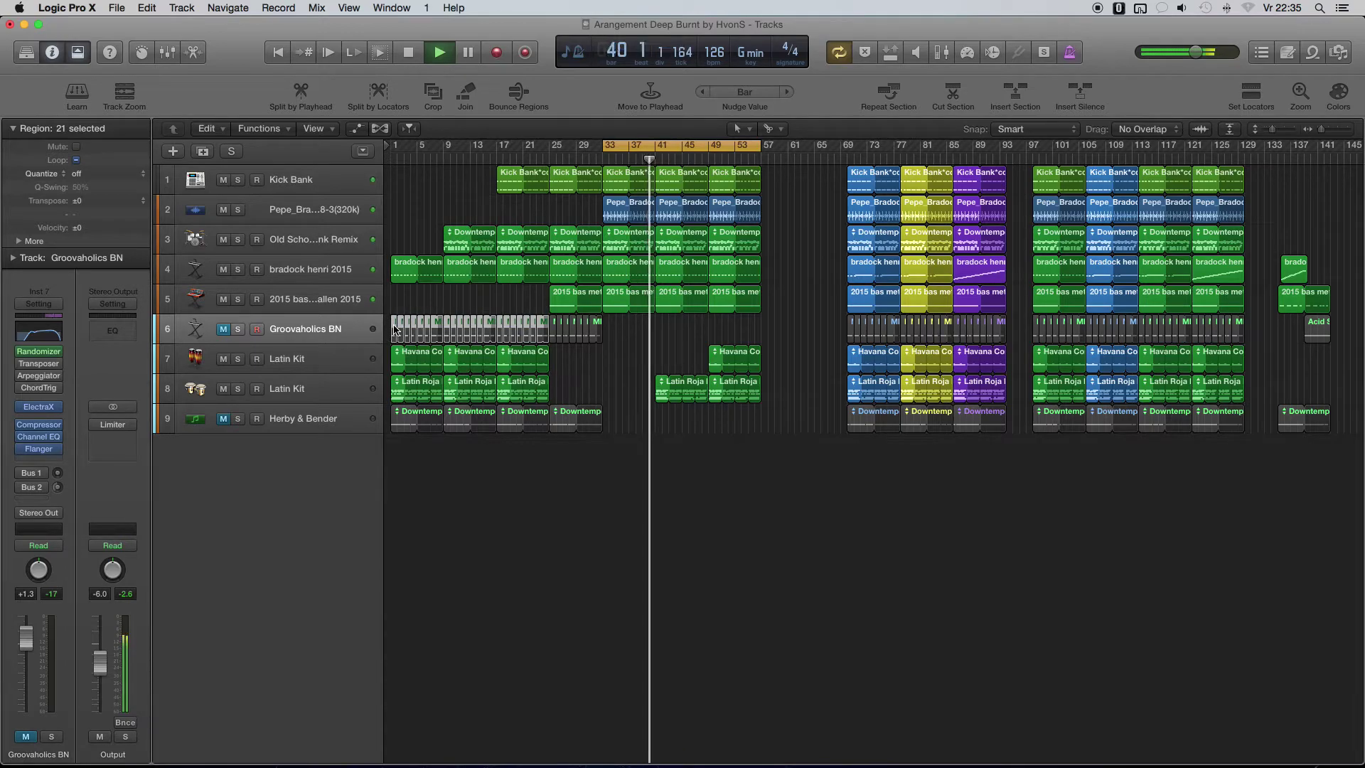
pyautogui.press('Delete')
# - Move the seven Groovaholics BN regions of the bar 25 section to bar 57
pyautogui.click(600, 329)
pyautogui.moveTo(601, 330); pyautogui.dragTo(554, 332)
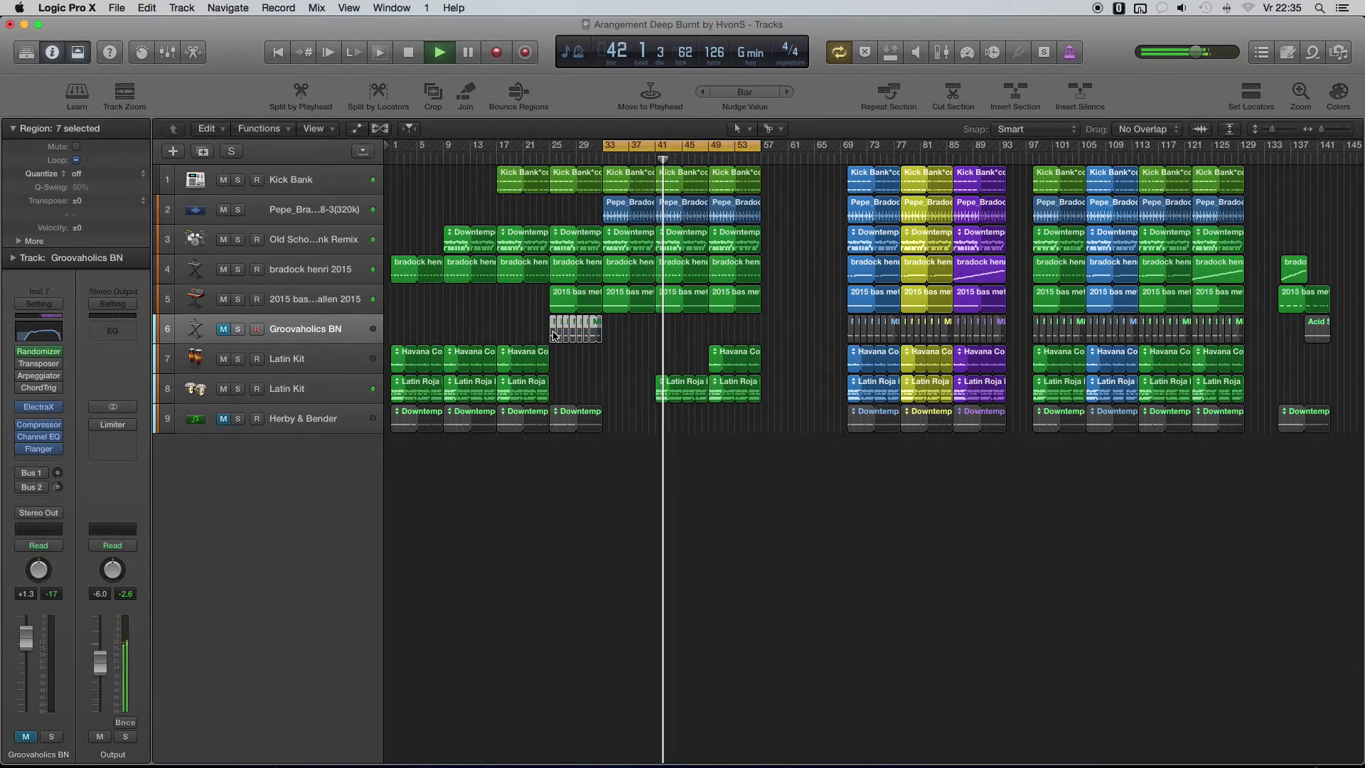
pyautogui.hotkey('alt', 'Right')
pyautogui.hotkey('alt', 'Right')
pyautogui.hotkey('alt', 'Right')
pyautogui.hotkey('alt', 'Right')
pyautogui.hotkey('alt', 'Right')
pyautogui.hotkey('alt', 'Right')
pyautogui.hotkey('alt', 'Right')
pyautogui.hotkey('alt', 'Right')
pyautogui.hotkey('alt', 'Right')
pyautogui.hotkey('alt', 'Right')
pyautogui.hotkey('alt', 'Right')
pyautogui.hotkey('alt', 'Right')
pyautogui.hotkey('alt', 'Right')
pyautogui.hotkey('alt', 'Right')
pyautogui.hotkey('alt', 'Right')
pyautogui.hotkey('alt', 'Right')
pyautogui.hotkey('alt', 'Right')
pyautogui.hotkey('alt', 'Right')
pyautogui.hotkey('alt', 'Right')
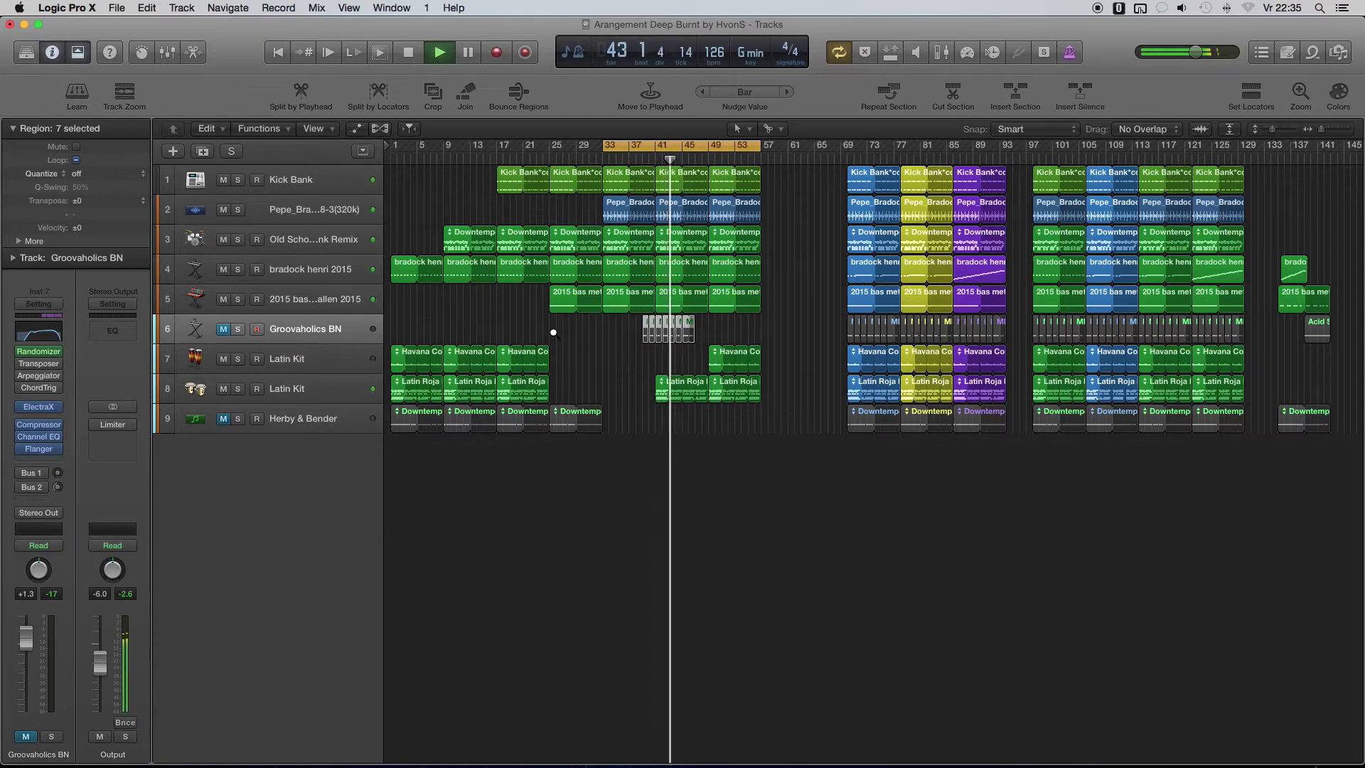
pyautogui.hotkey('alt', 'Right')
pyautogui.hotkey('alt', 'Right')
pyautogui.hotkey('alt', 'Right')
pyautogui.hotkey('alt', 'Right')
pyautogui.hotkey('alt', 'Right')
pyautogui.hotkey('alt', 'Right')
pyautogui.hotkey('alt', 'Right')
pyautogui.hotkey('alt', 'Right')
pyautogui.hotkey('alt', 'Right')
pyautogui.hotkey('alt', 'Right')
pyautogui.hotkey('alt', 'Right')
pyautogui.hotkey('alt', 'Right')
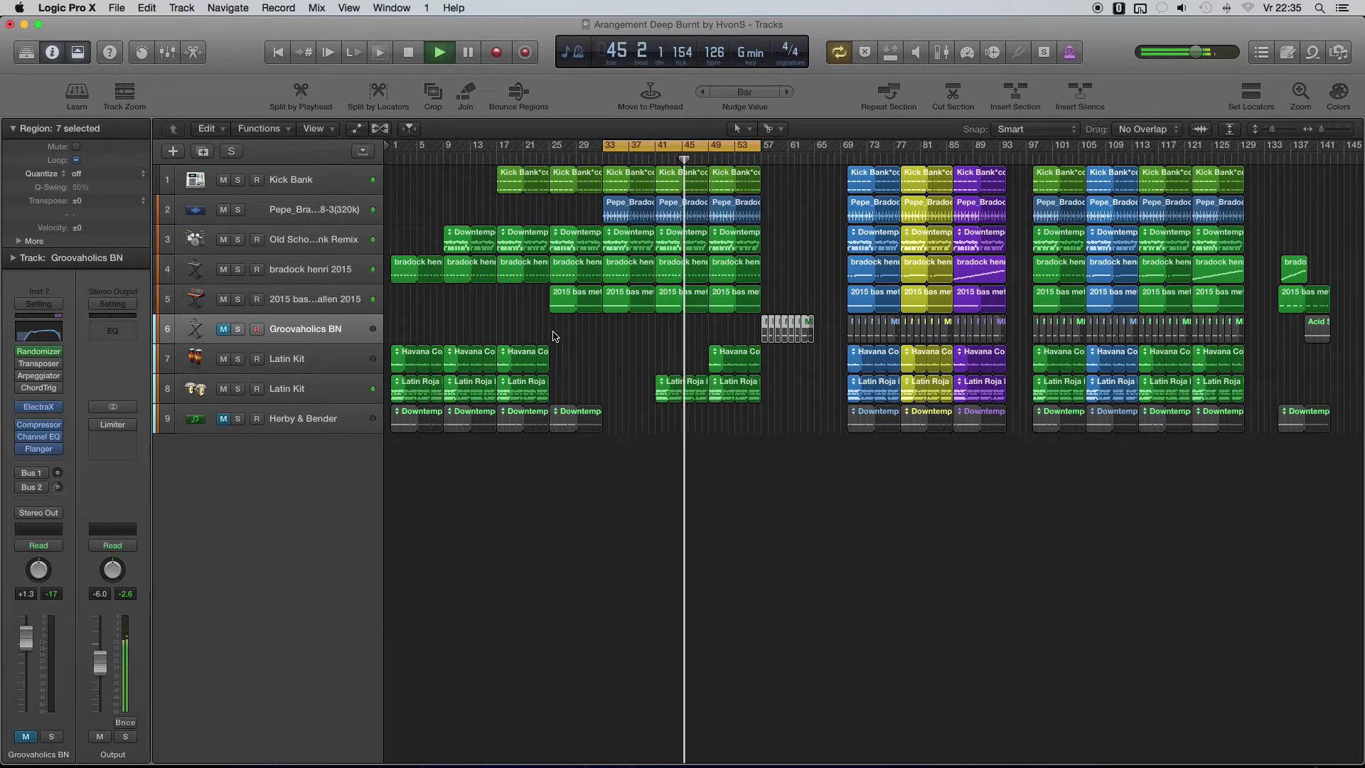
# - Delete the regions on both Latin Kit tracks from the first 24 bars
pyautogui.click(529, 356)
pyautogui.moveTo(483, 377); pyautogui.dragTo(392, 387)
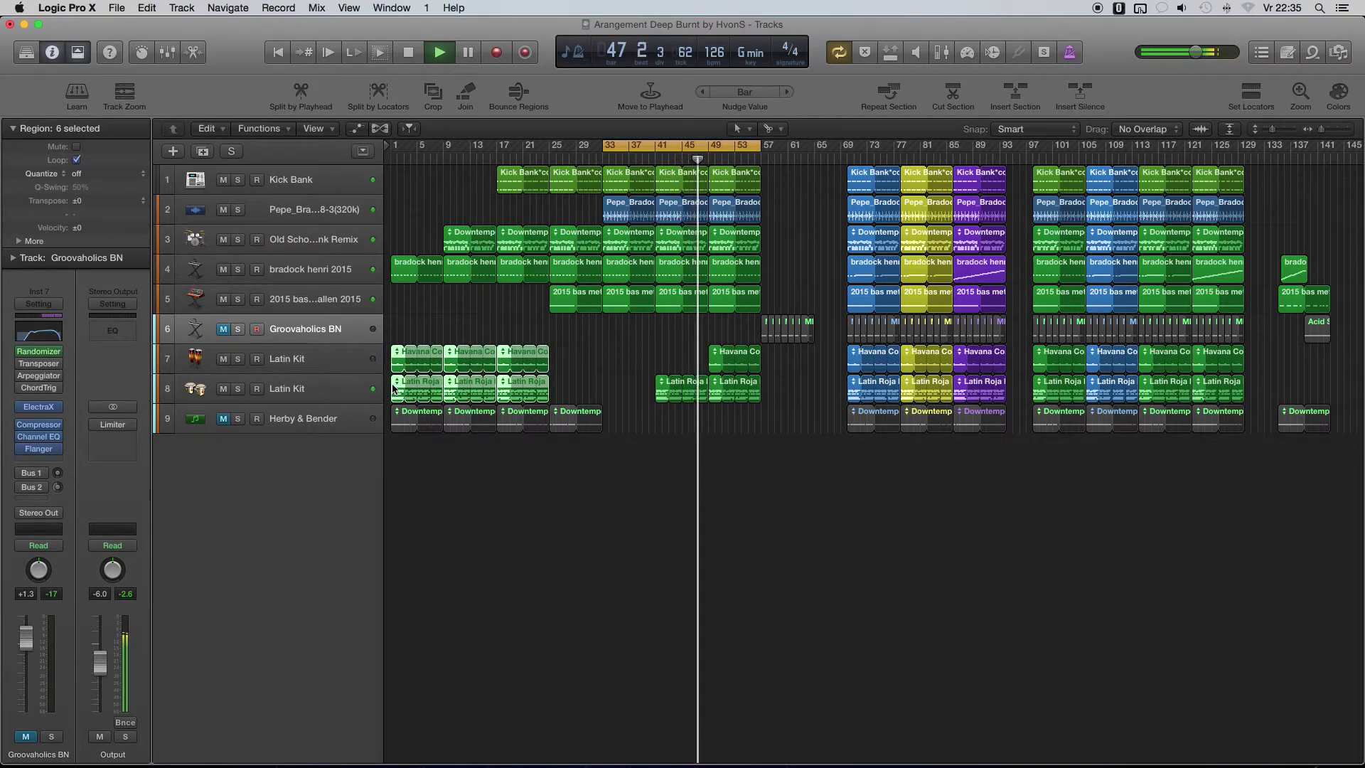
pyautogui.press('Delete')
# - Move the Herby & Bender region from bar 25 to bar 57
pyautogui.click(573, 418)
pyautogui.hotkey('alt', 'Right')
pyautogui.hotkey('alt', 'Right')
pyautogui.hotkey('alt', 'Right')
pyautogui.hotkey('alt', 'Right')
pyautogui.hotkey('alt', 'Right')
pyautogui.hotkey('alt', 'Right')
pyautogui.hotkey('alt', 'Right')
pyautogui.hotkey('alt', 'Right')
pyautogui.hotkey('alt', 'Right')
pyautogui.hotkey('alt', 'Right')
pyautogui.hotkey('alt', 'Right')
pyautogui.hotkey('alt', 'Right')
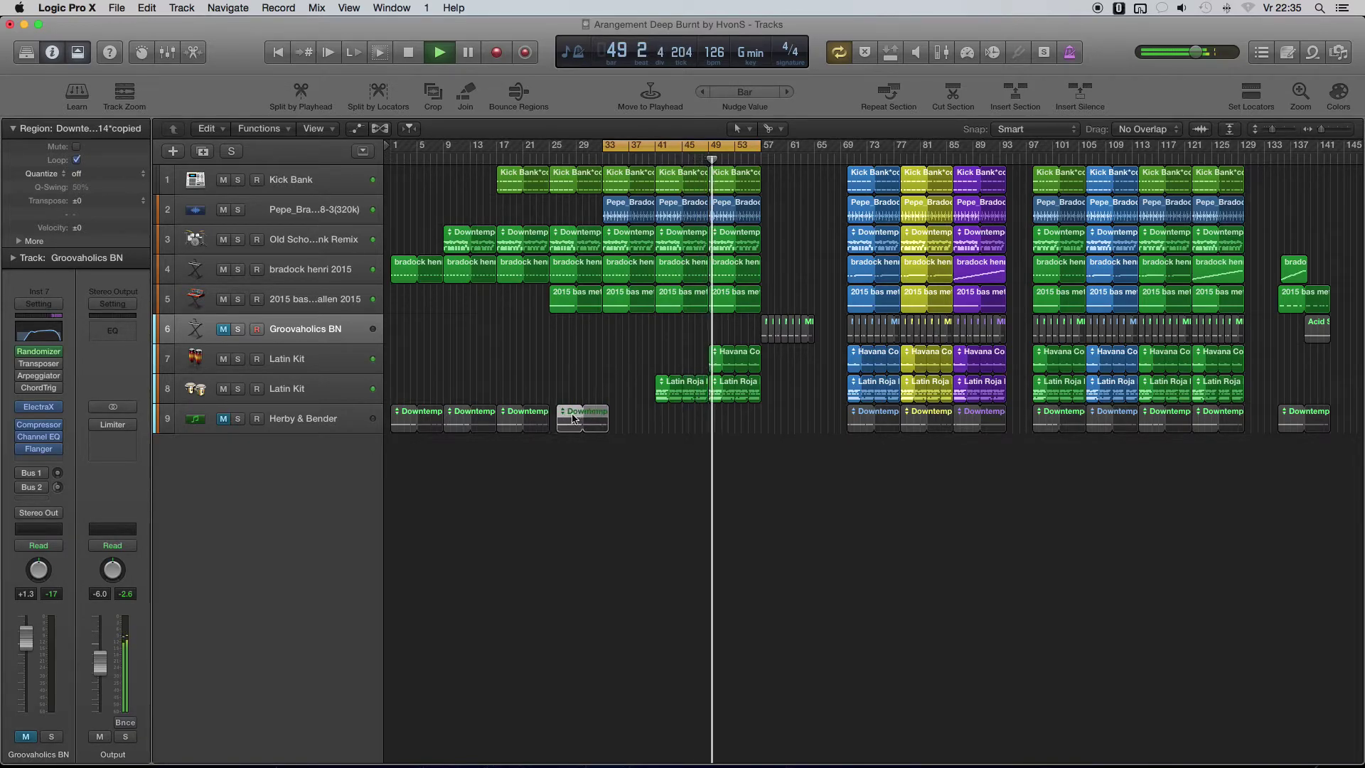
pyautogui.hotkey('alt', 'Right')
pyautogui.hotkey('alt', 'Right')
pyautogui.hotkey('alt', 'Right')
pyautogui.hotkey('alt', 'Right')
pyautogui.hotkey('alt', 'Right')
pyautogui.hotkey('alt', 'Right')
pyautogui.hotkey('alt', 'Right')
pyautogui.hotkey('alt', 'Right')
pyautogui.hotkey('alt', 'Right')
pyautogui.hotkey('alt', 'Right')
pyautogui.hotkey('alt', 'Right')
pyautogui.hotkey('alt', 'Right')
pyautogui.hotkey('alt', 'Right')
pyautogui.hotkey('alt', 'Right')
pyautogui.hotkey('alt', 'Right')
pyautogui.hotkey('alt', 'Right')
pyautogui.hotkey('alt', 'Right')
pyautogui.hotkey('alt', 'Right')
pyautogui.hotkey('alt', 'Right')
pyautogui.hotkey('alt', 'Right')
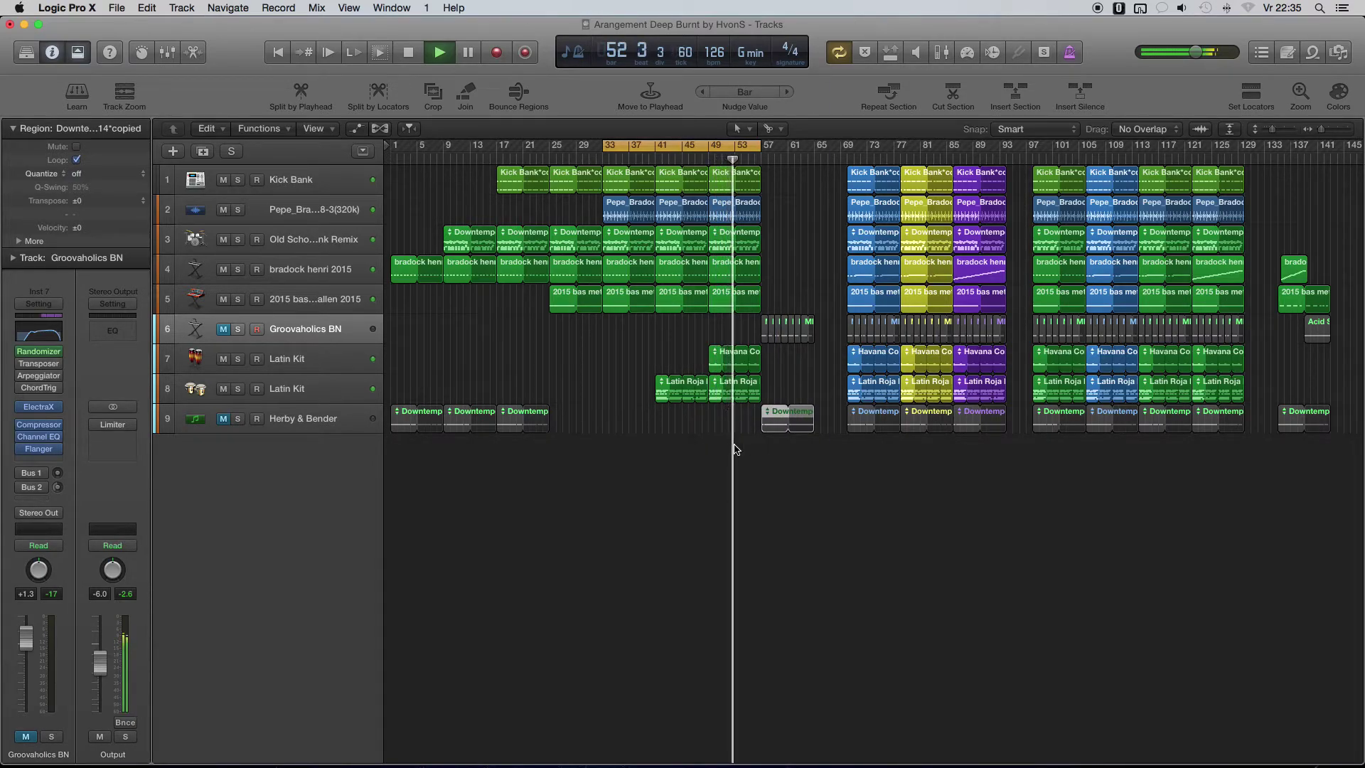
# - Copy all regions of the bar 49 section to bar 57 and extend the cycle end to about bar 73
pyautogui.click(748, 406)
pyautogui.moveTo(748, 406); pyautogui.dragTo(722, 186)
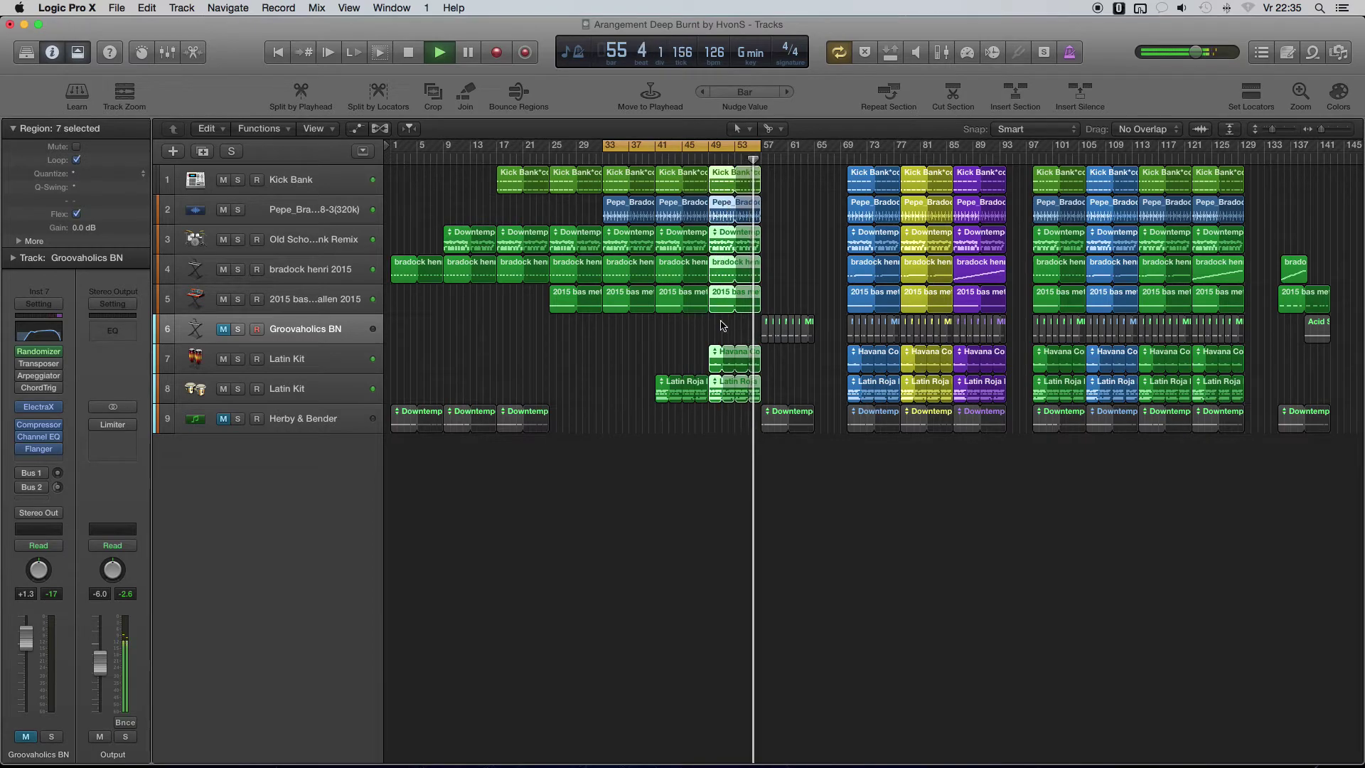
pyautogui.moveTo(716, 359); pyautogui.dragTo(766, 360)
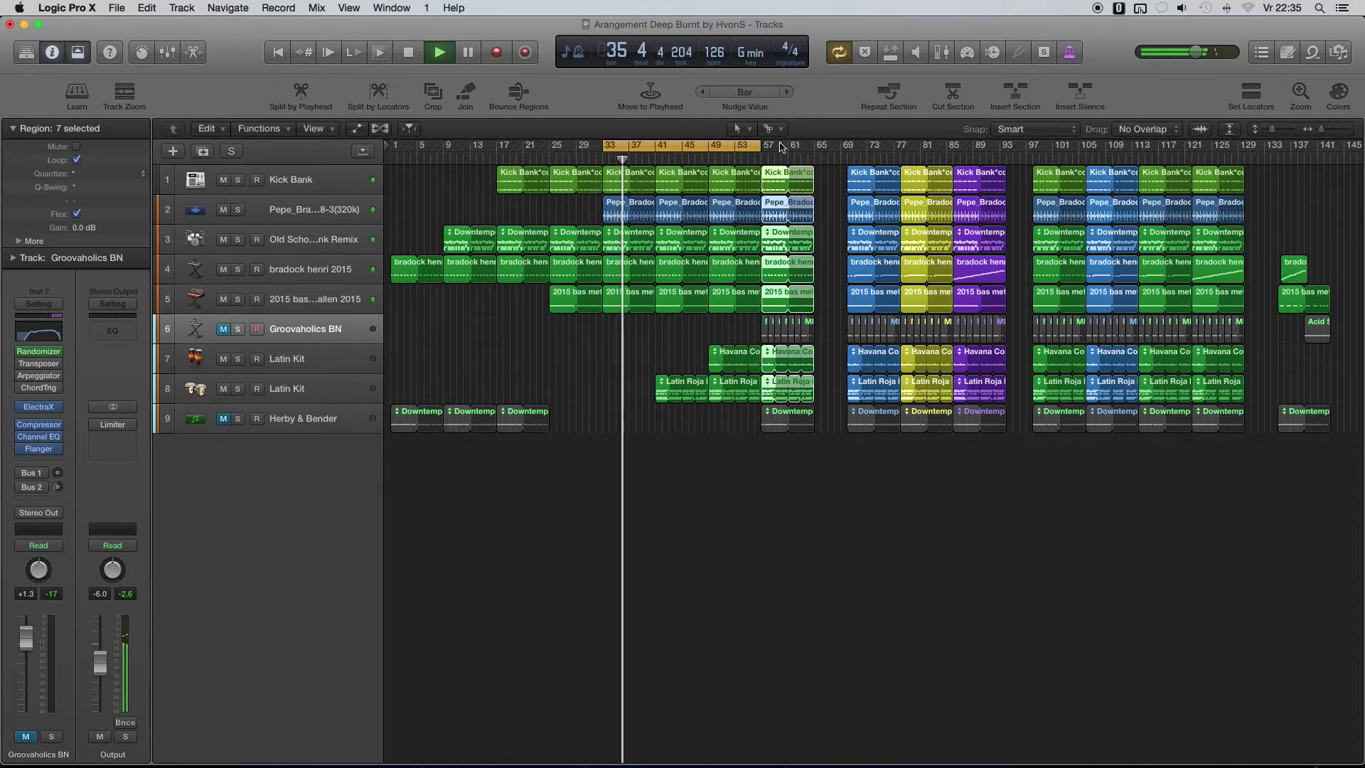
pyautogui.moveTo(760, 146); pyautogui.dragTo(873, 155)
# - Move the blue, yellow and purple sections together three bars later, so the blue section starts at bar 73
pyautogui.press('super+Left')
pyautogui.press('super+Left')
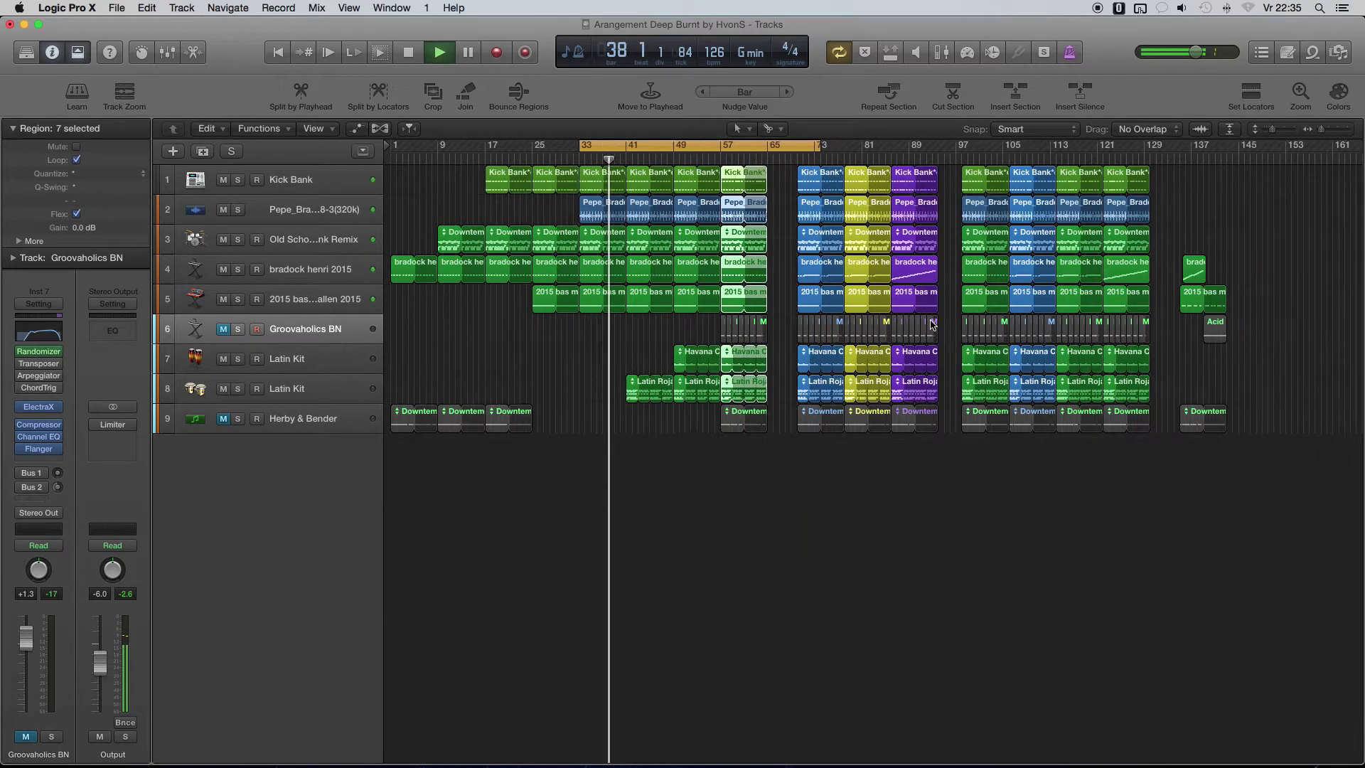
pyautogui.moveTo(921, 177); pyautogui.dragTo(769, 431)
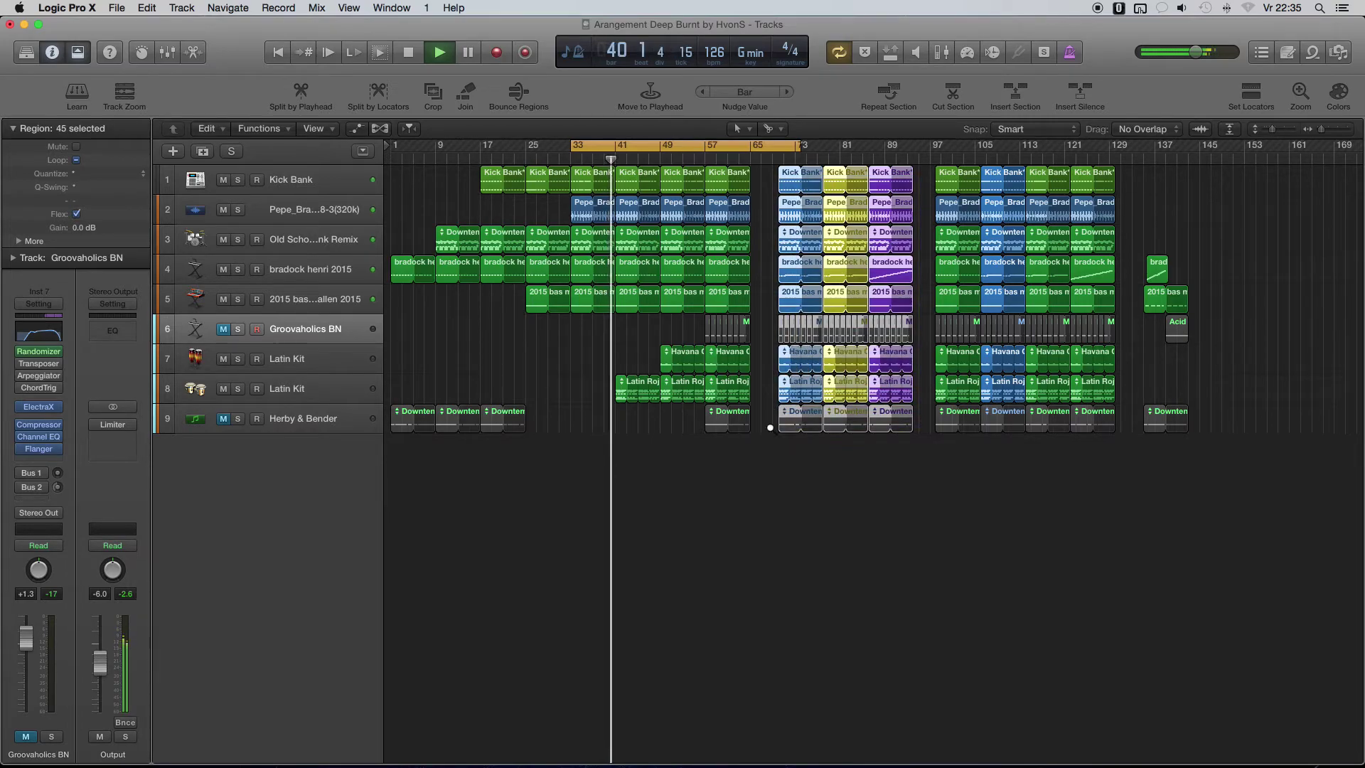
pyautogui.hotkey('alt', 'Right')
pyautogui.hotkey('alt', 'Right')
pyautogui.hotkey('alt', 'Right')
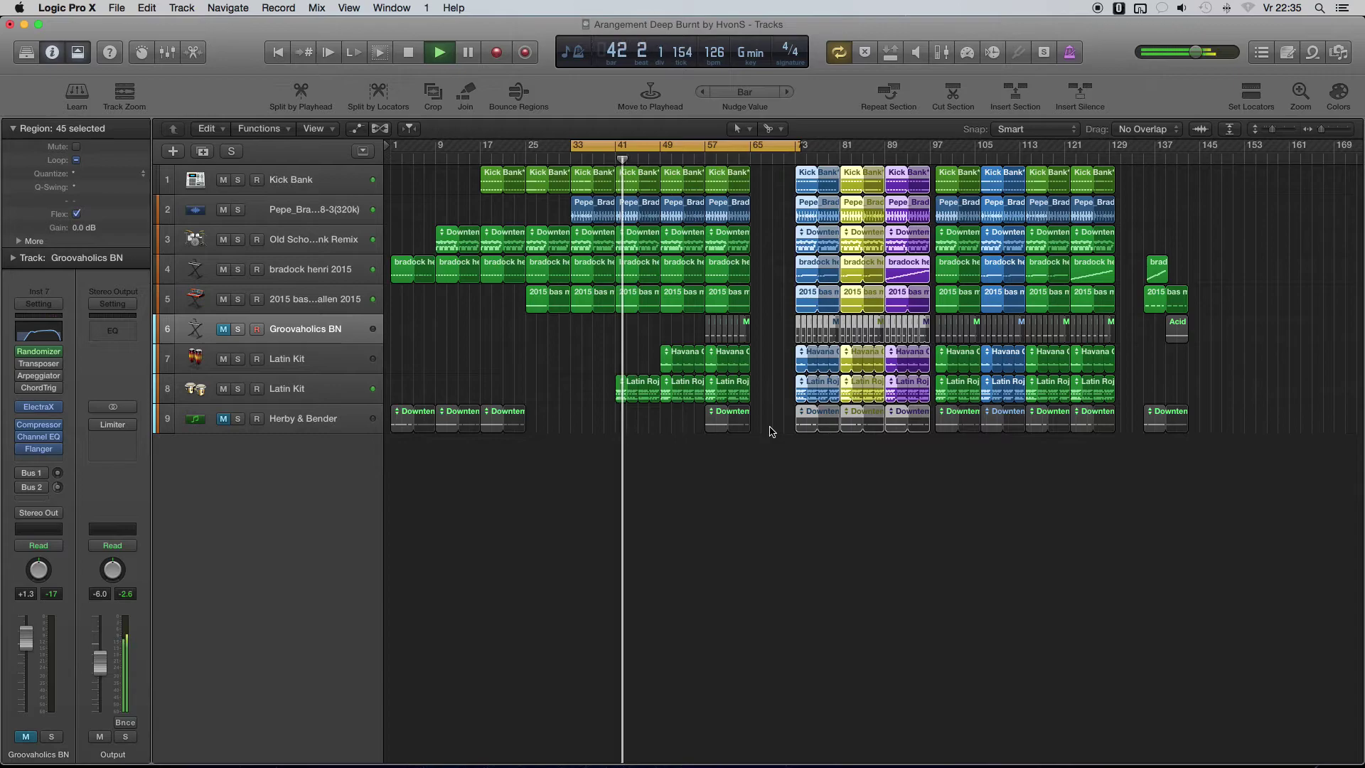
# - Unmute the Groovaholics BN and Herby & Bender tracks and move the Herby & Bender region from bar 57 to bar 65
pyautogui.click(224, 329)
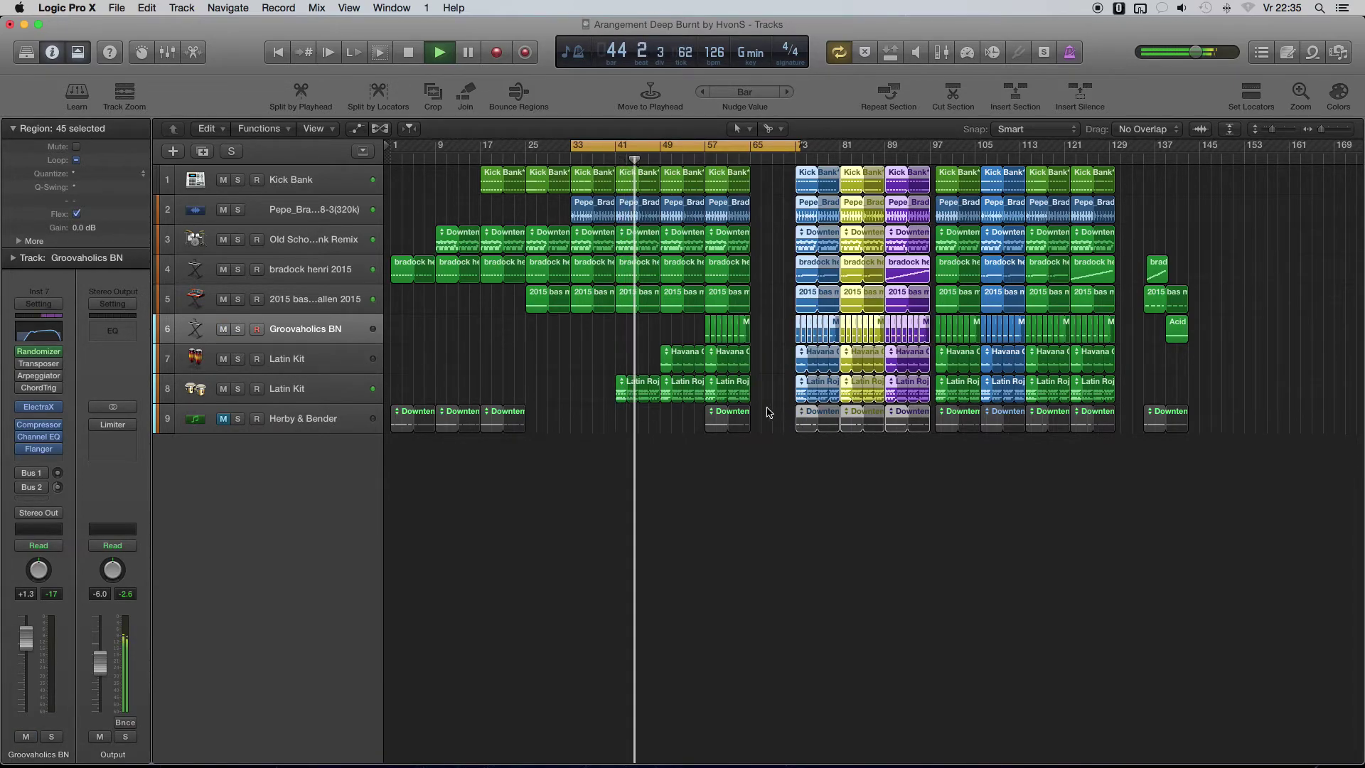
pyautogui.click(743, 416)
pyautogui.hotkey('alt', 'Right')
pyautogui.hotkey('alt', 'Right')
pyautogui.hotkey('alt', 'Right')
pyautogui.hotkey('alt', 'Right')
pyautogui.hotkey('alt', 'Right')
pyautogui.hotkey('alt', 'Right')
pyautogui.hotkey('alt', 'Right')
pyautogui.hotkey('alt', 'Right')
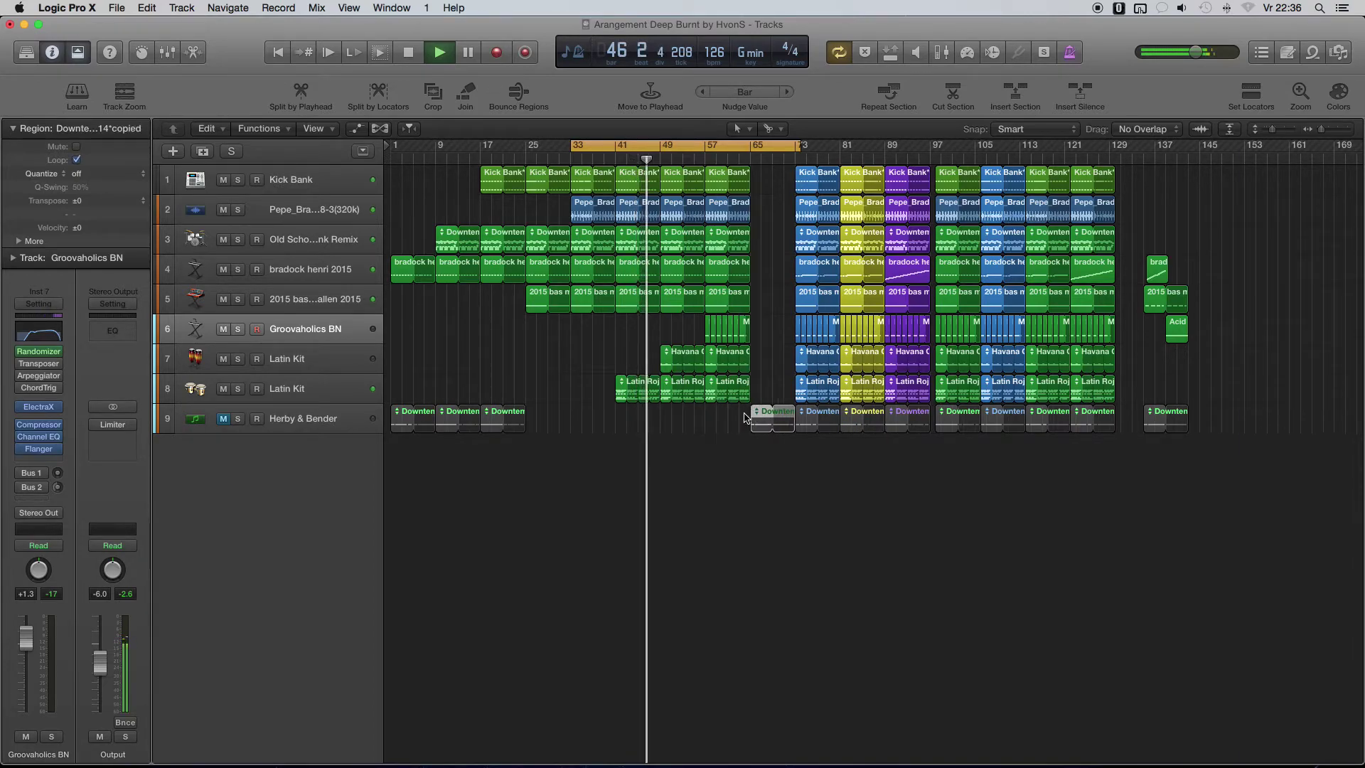
pyautogui.click(222, 419)
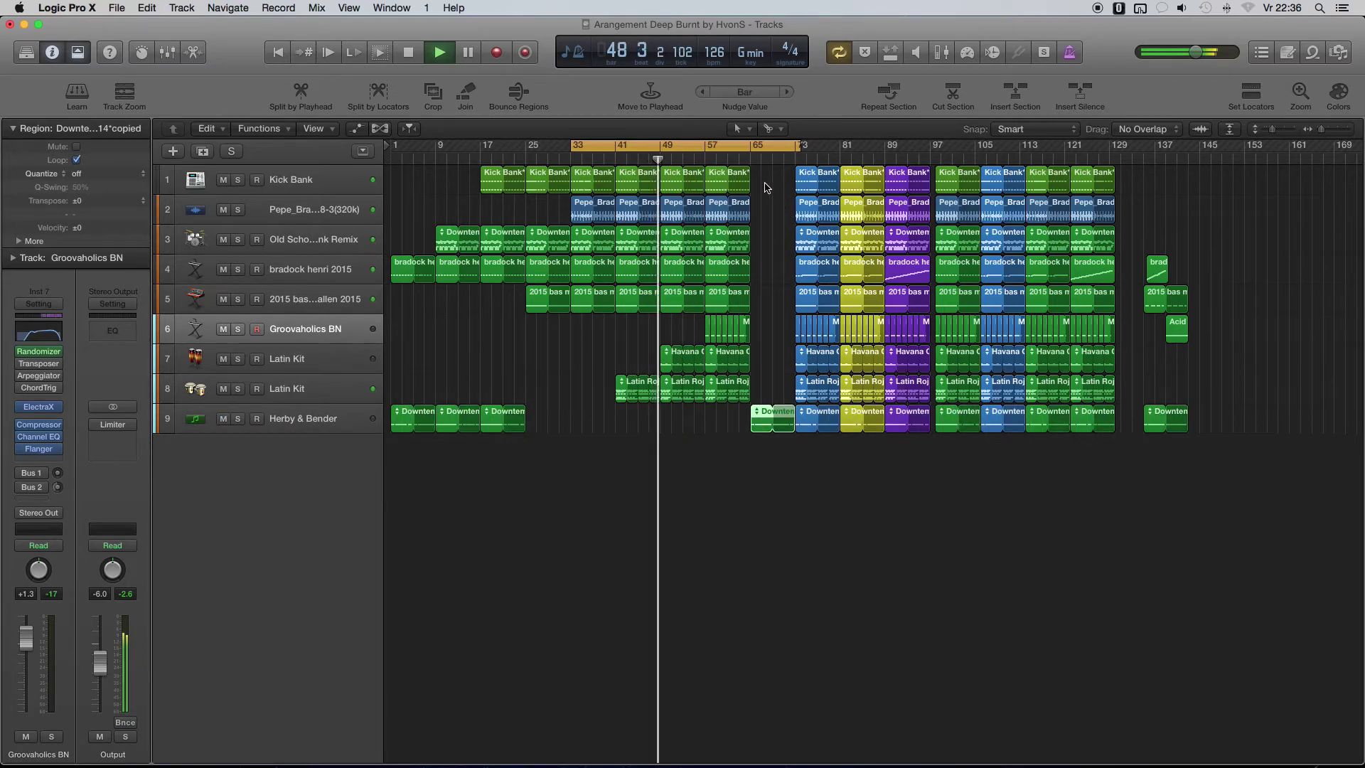
# - Copy all regions of the bar 57 section to bar 65 and extend the cycle end to about bar 97
pyautogui.moveTo(766, 178); pyautogui.dragTo(716, 352)
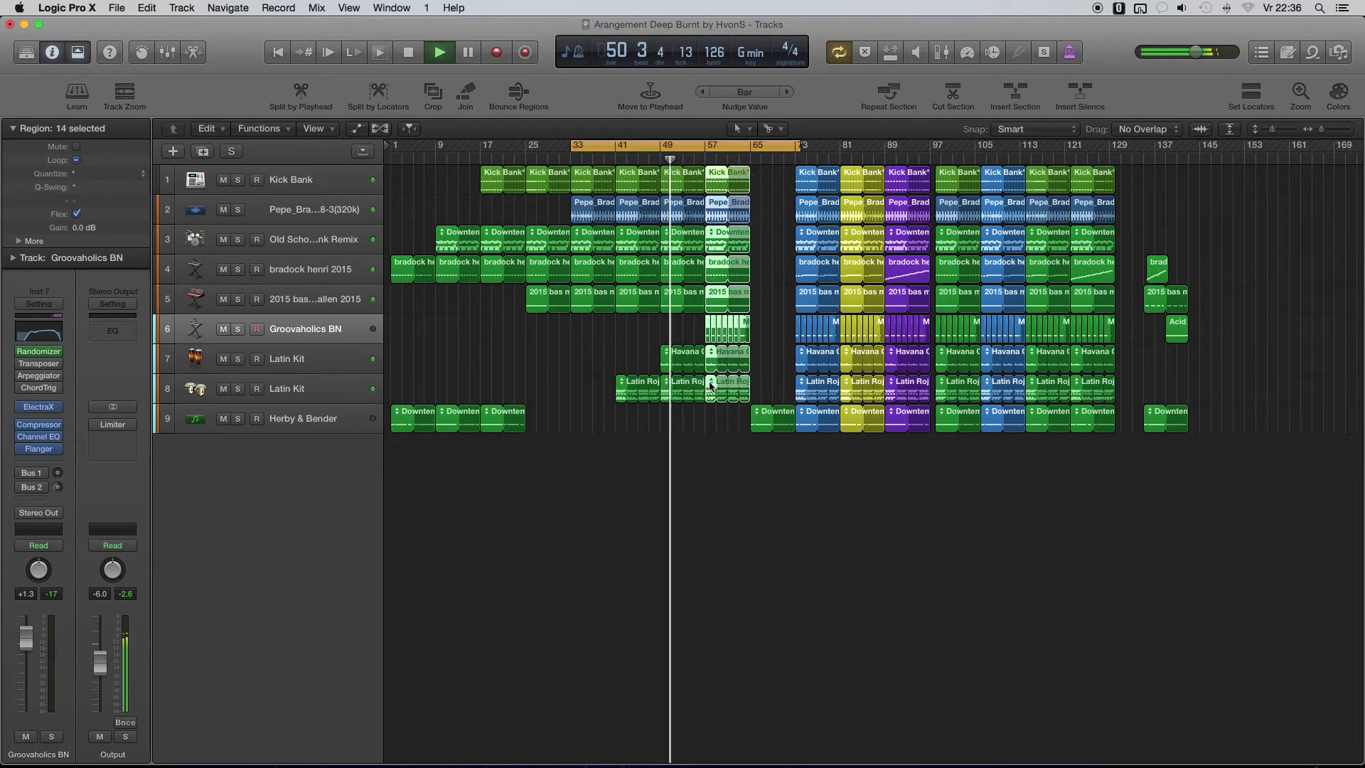
pyautogui.moveTo(712, 392); pyautogui.dragTo(758, 392)
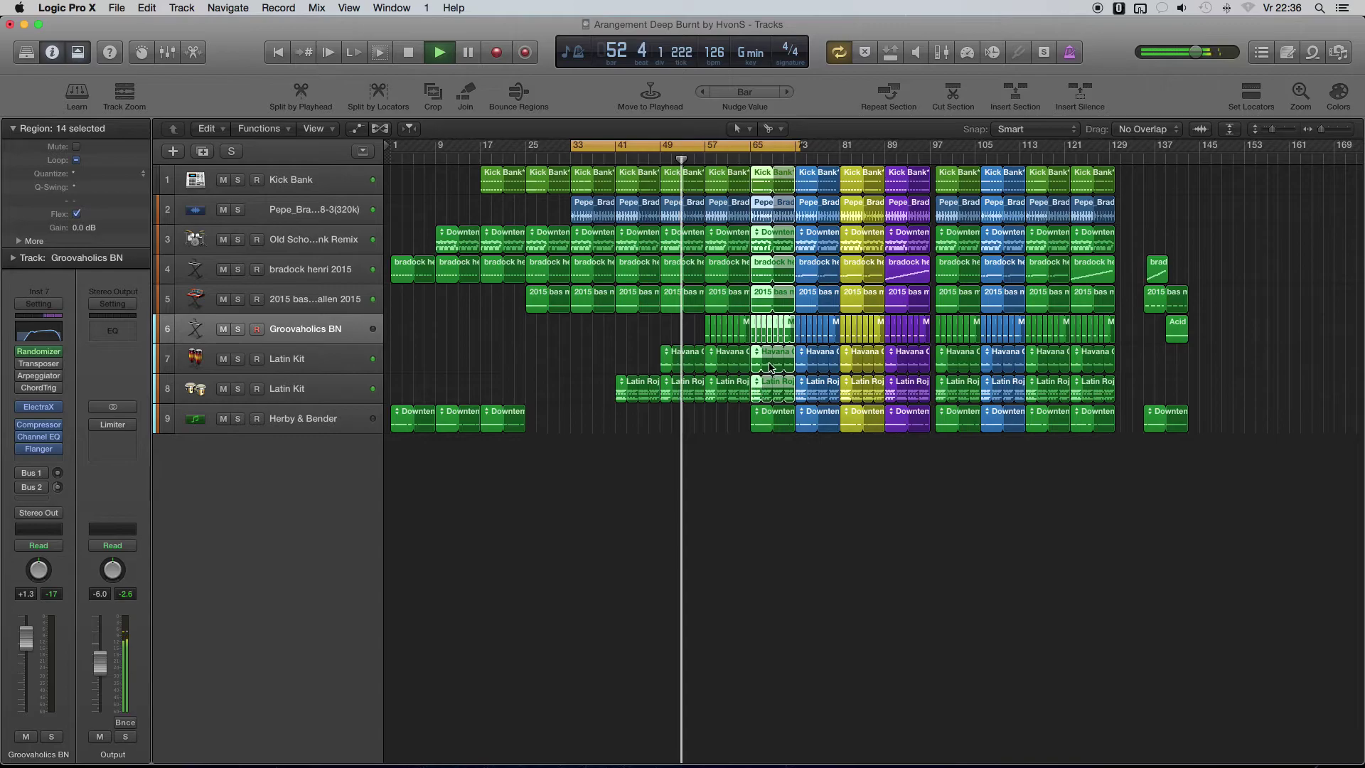
pyautogui.scroll(4, 770, 367)
pyautogui.scroll(-4, 770, 367)
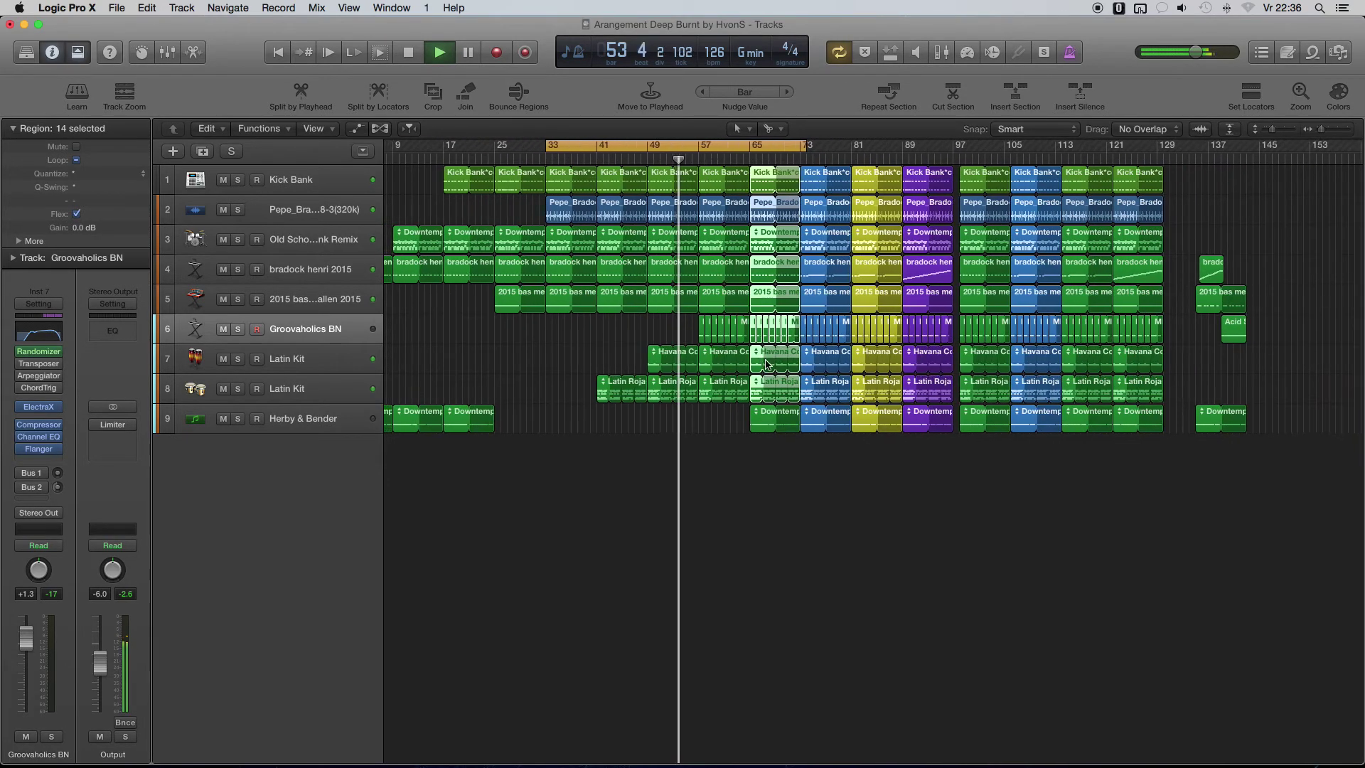
pyautogui.moveTo(806, 148); pyautogui.dragTo(955, 154)
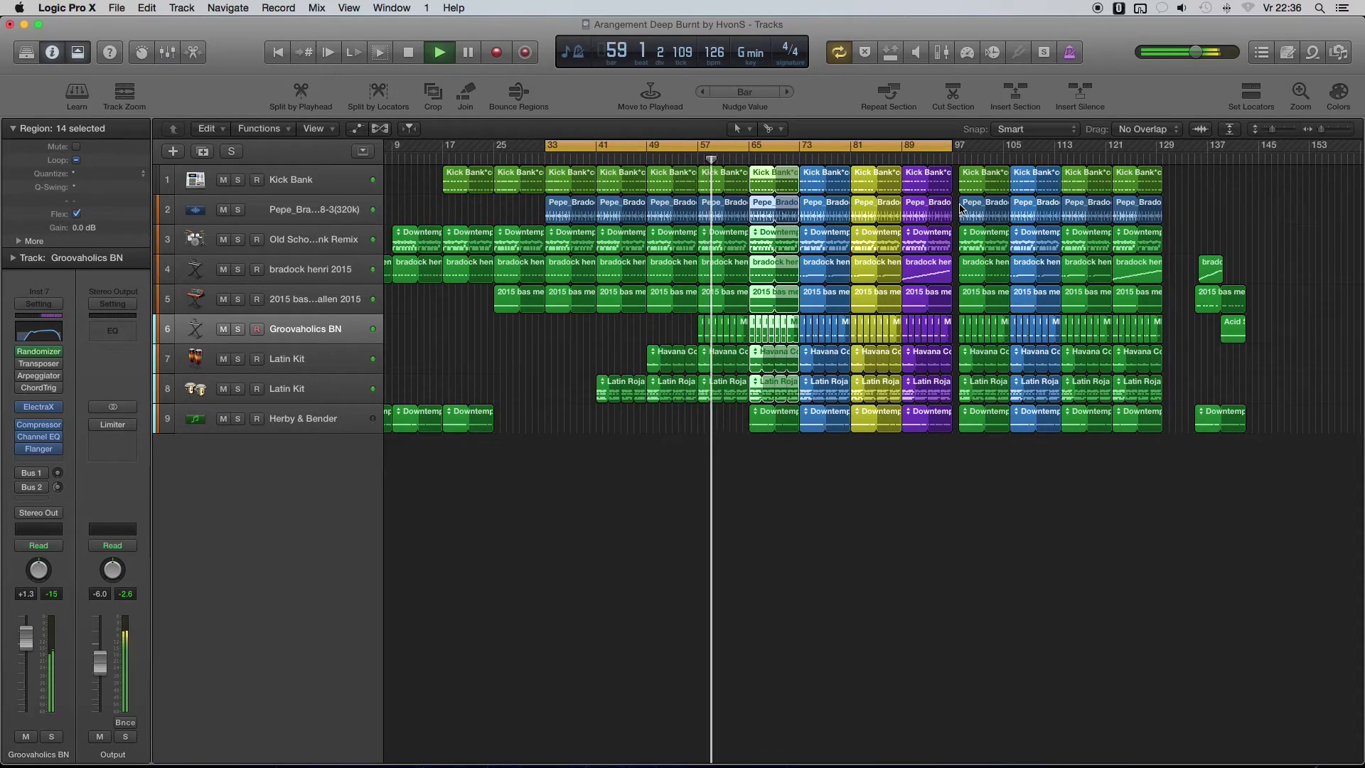
# - Delete the three Herby & Bender regions from the first 24 bars
pyautogui.hscroll(-3, 558, 414)
pyautogui.moveTo(564, 399); pyautogui.dragTo(419, 434)
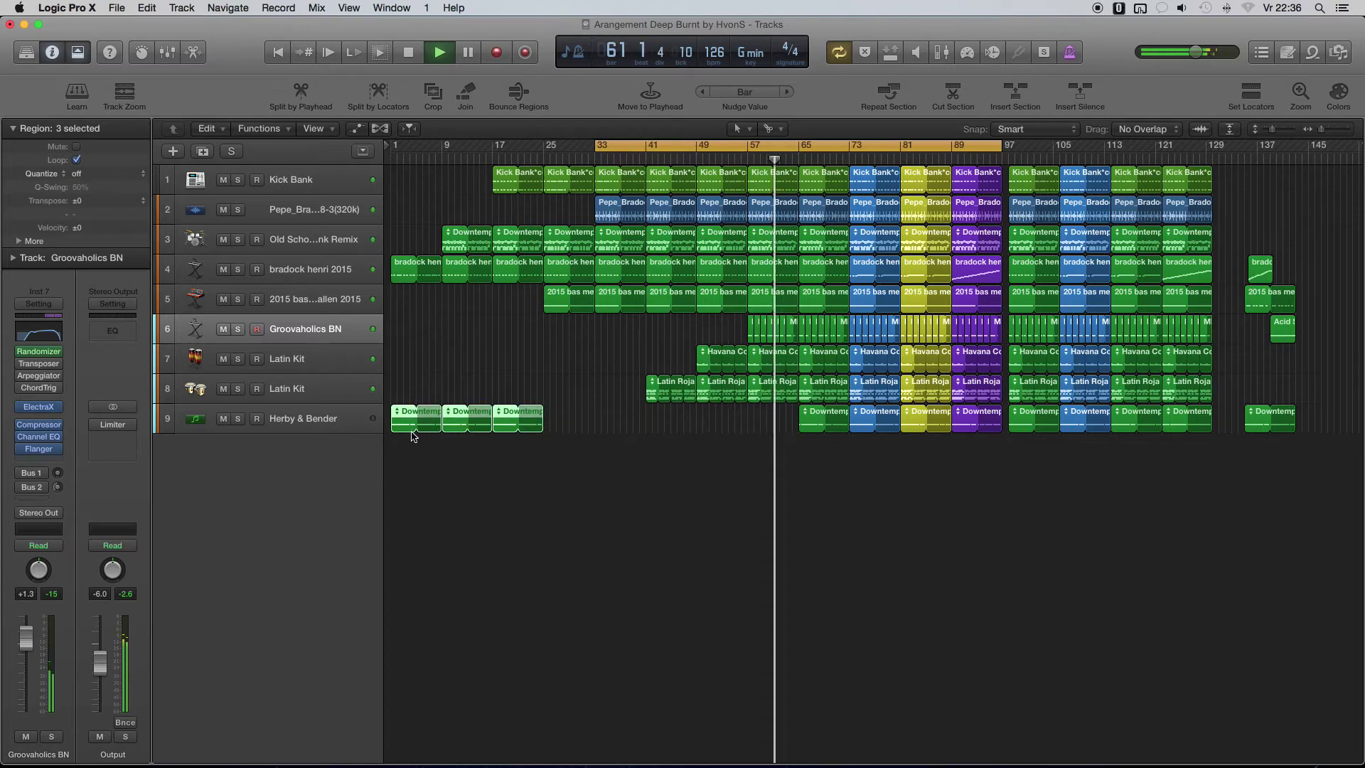
pyautogui.press('Delete')
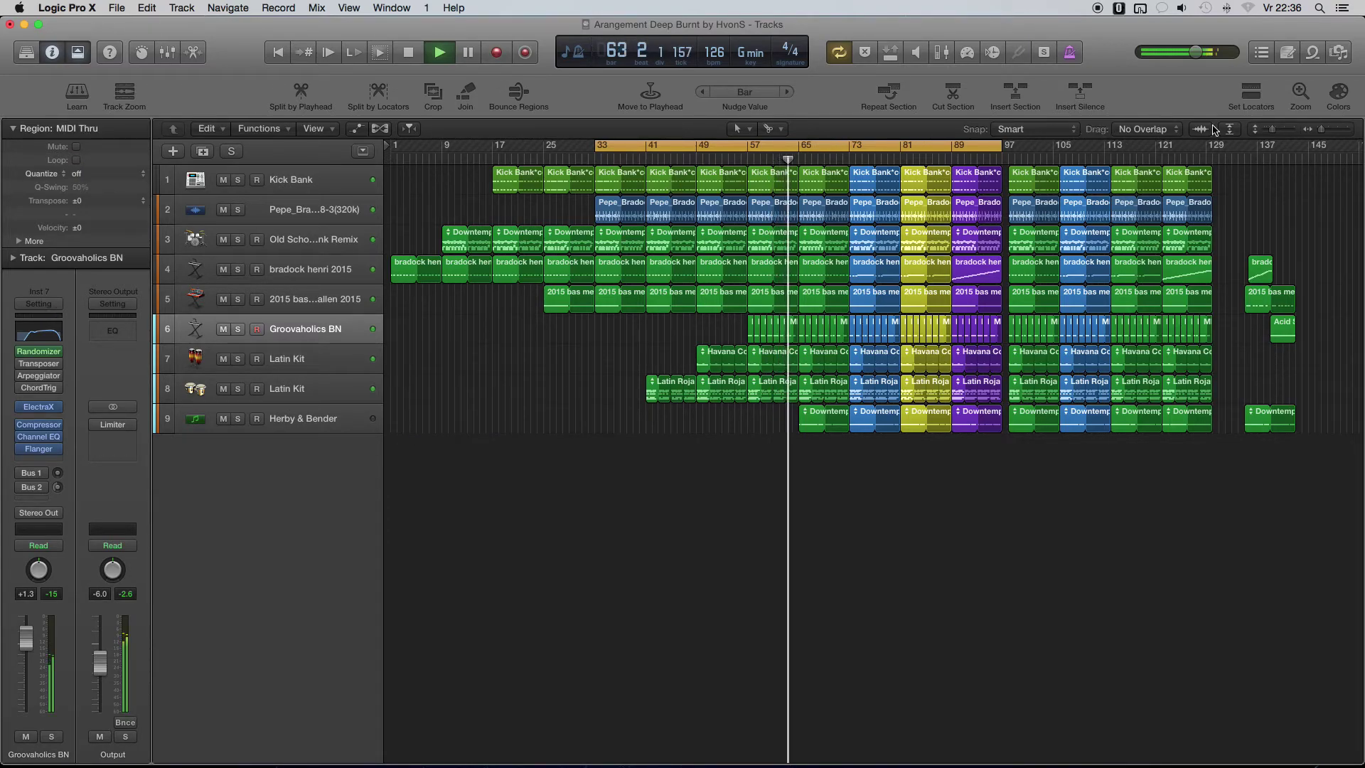
# - Delete all regions on every track after the purple section, from about bar 98 onward
pyautogui.click(1236, 132)
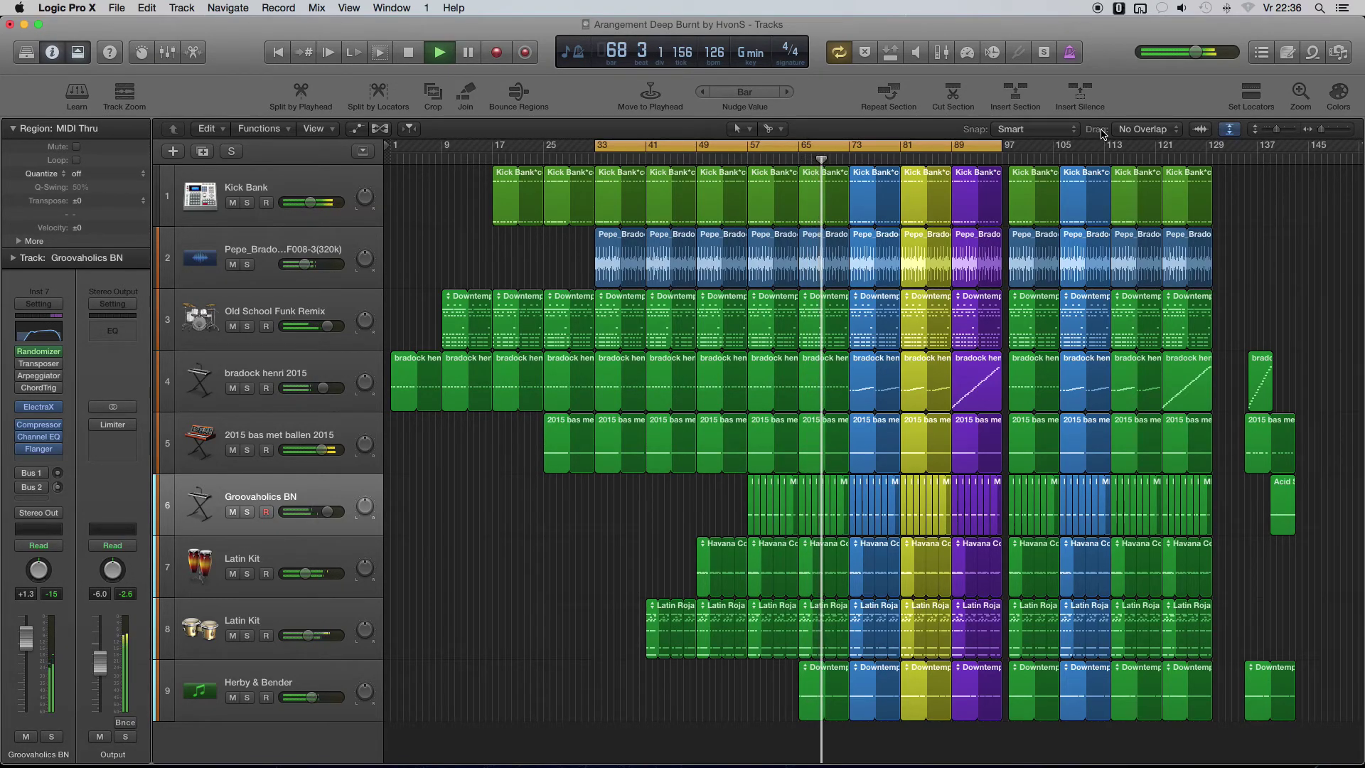
pyautogui.scroll(-3, 1001, 337)
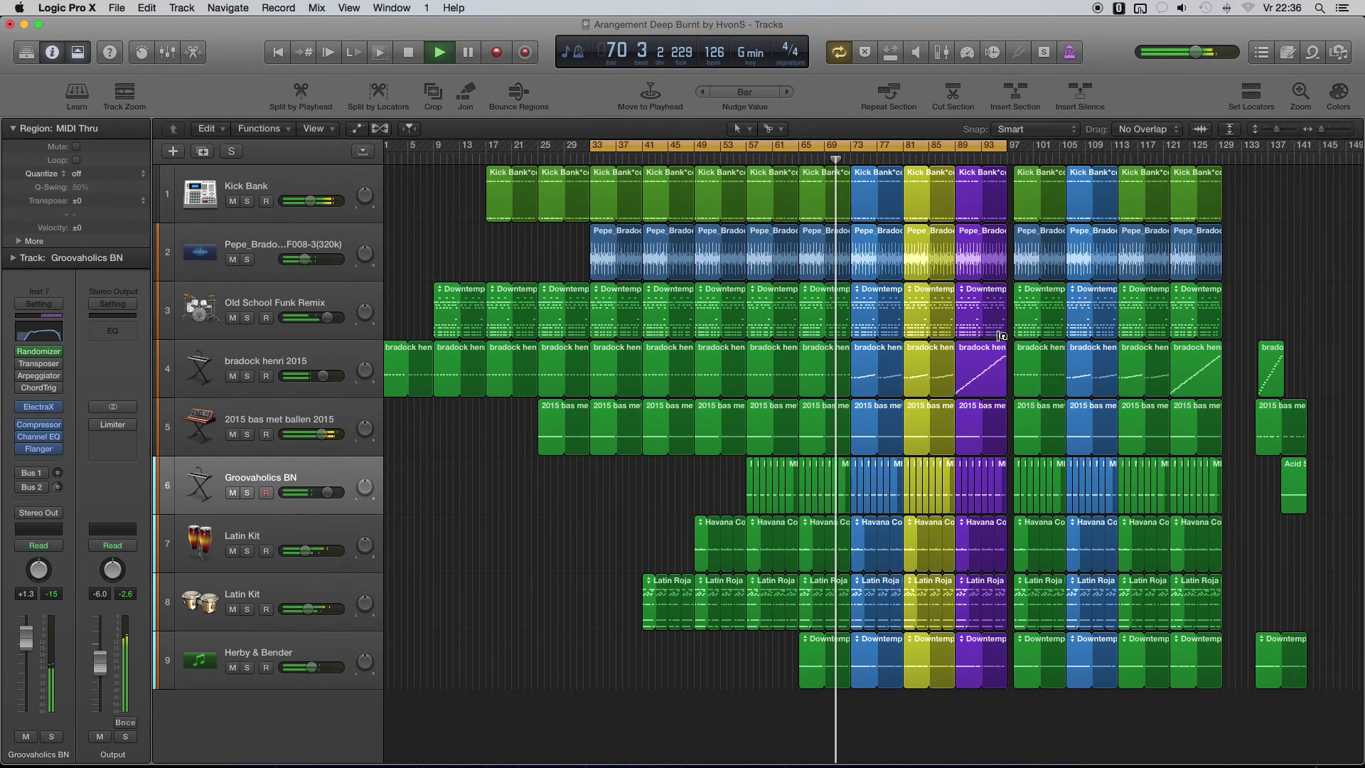
pyautogui.scroll(-3, 1002, 336)
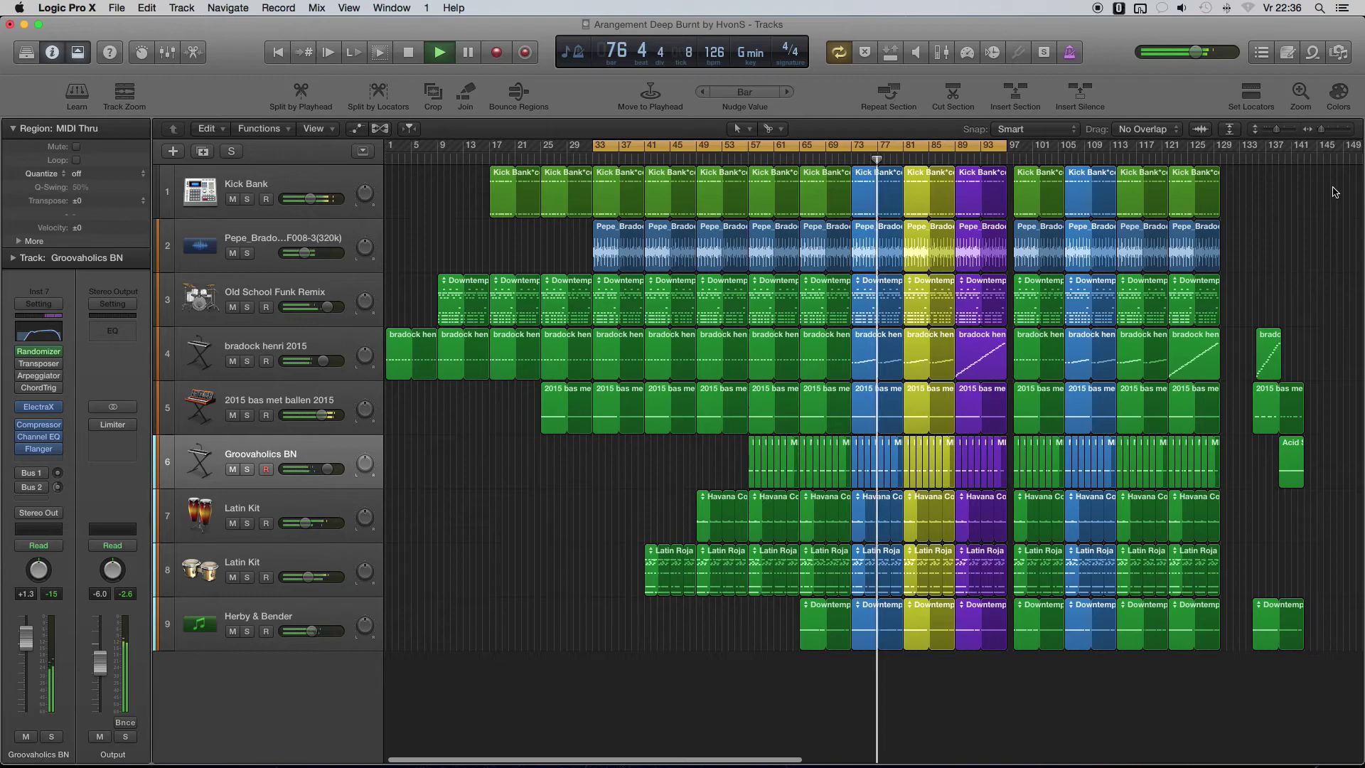
pyautogui.moveTo(1331, 172); pyautogui.dragTo(1015, 638)
pyautogui.press('Delete')
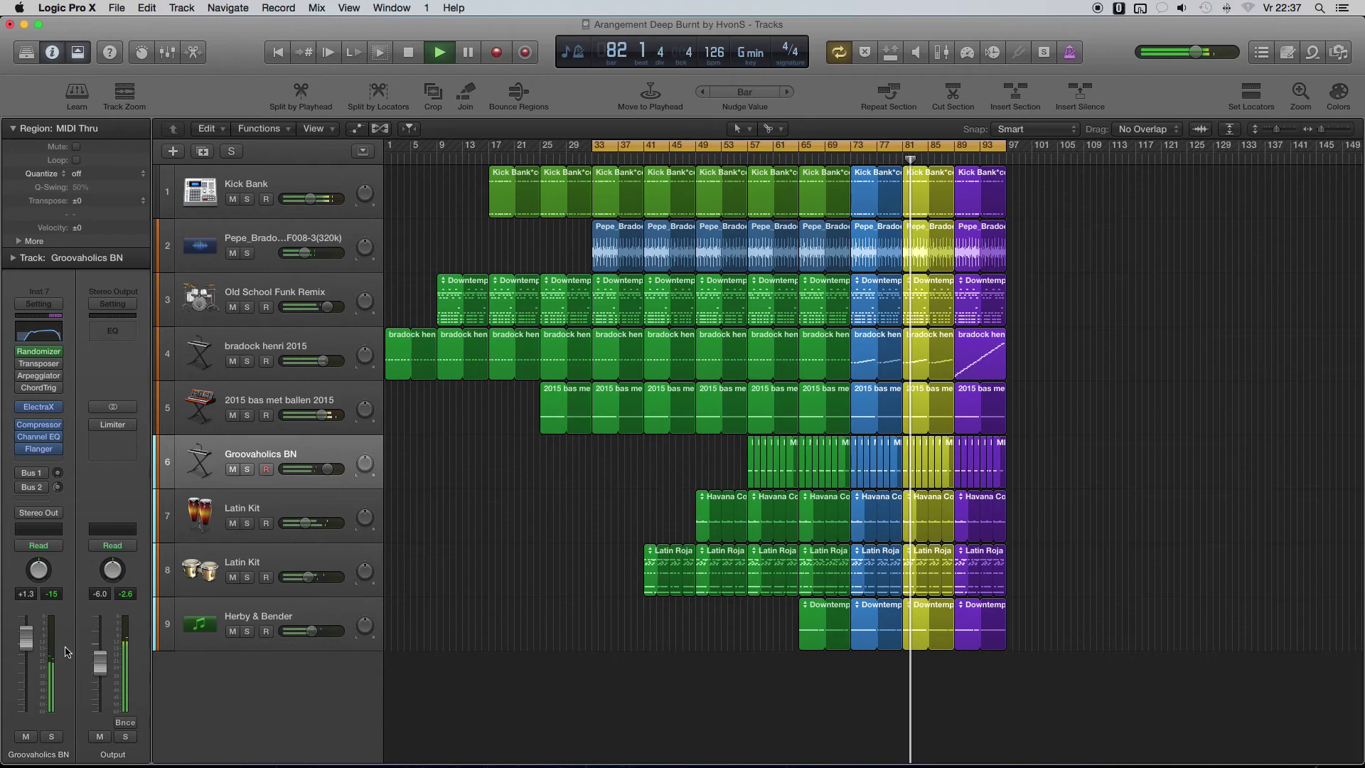
# - Lower the Output level to -6.6 dB, then extend the cycle end to about bar 99 and stop playback
pyautogui.moveTo(100, 662); pyautogui.dragTo(101, 667)
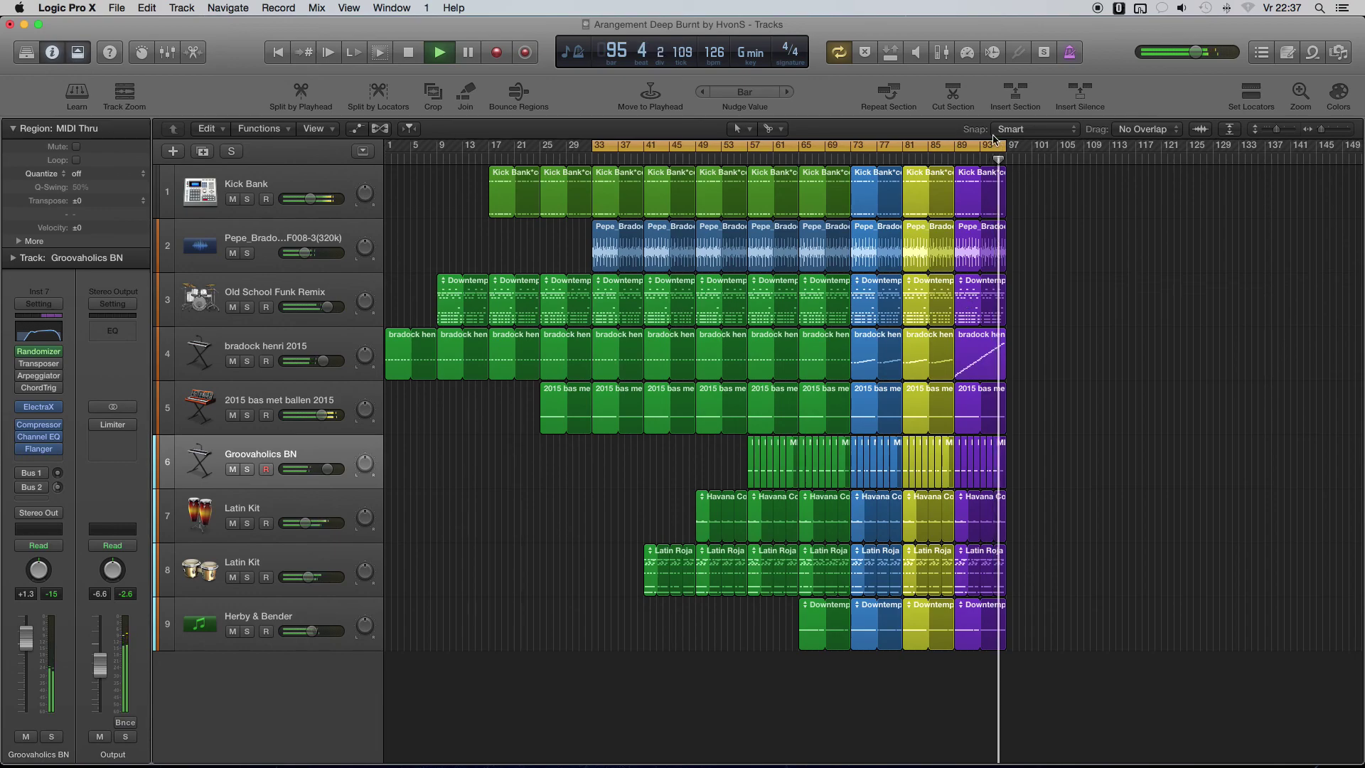
pyautogui.moveTo(1002, 146); pyautogui.dragTo(1018, 148)
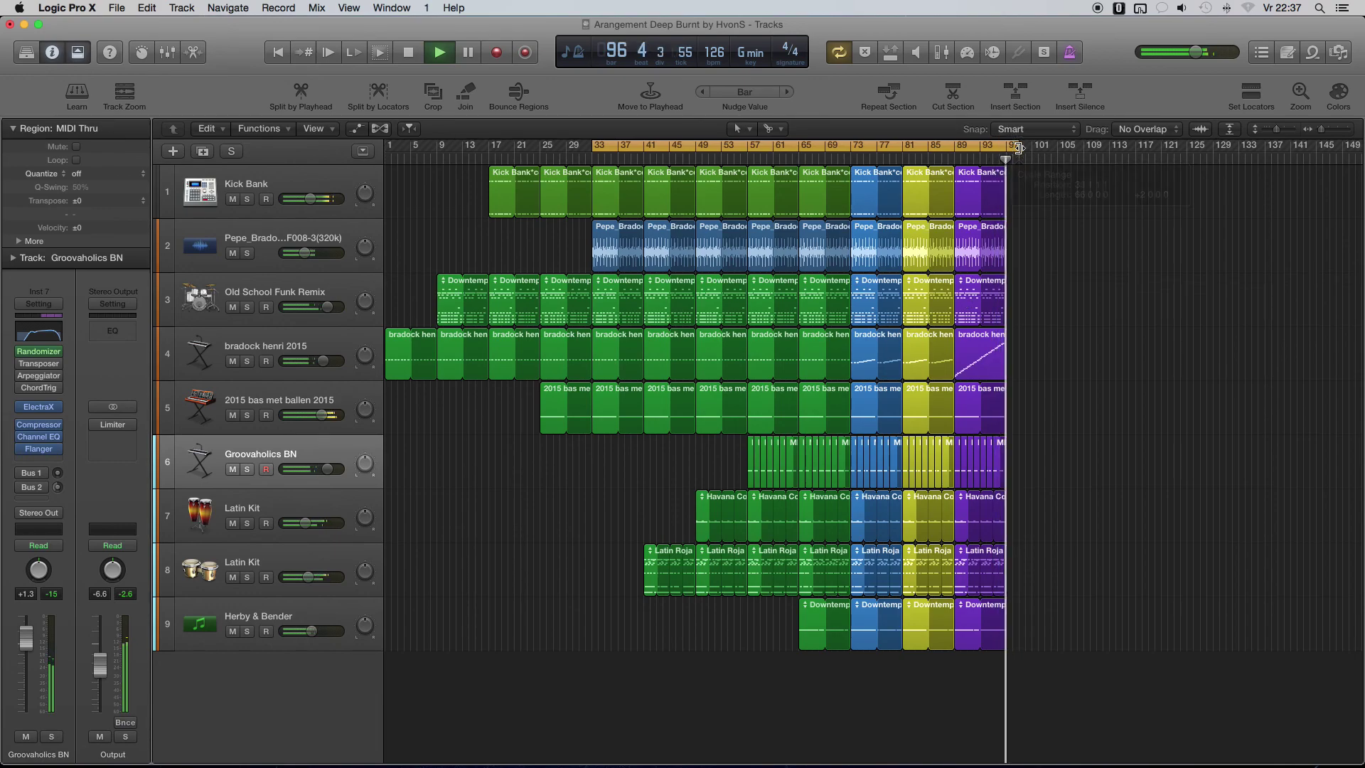
pyautogui.click(418, 55)
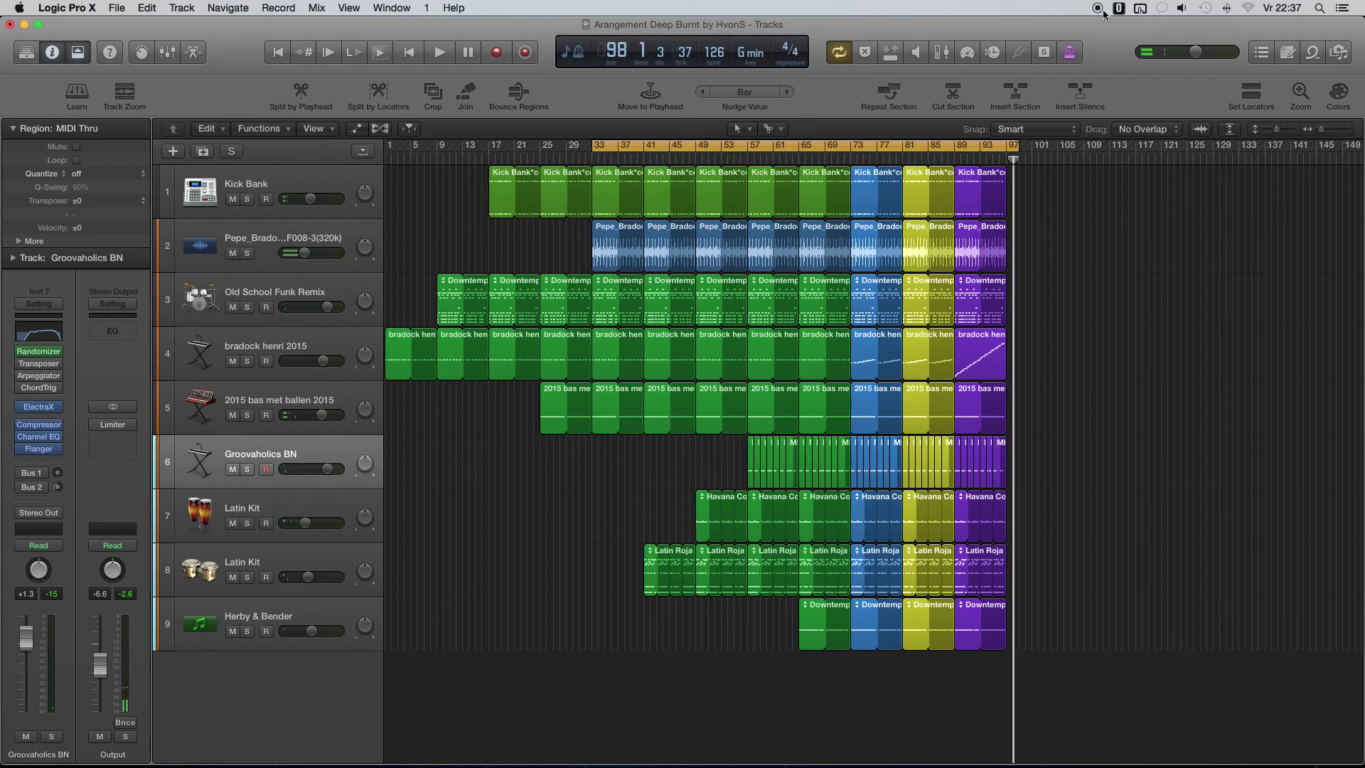